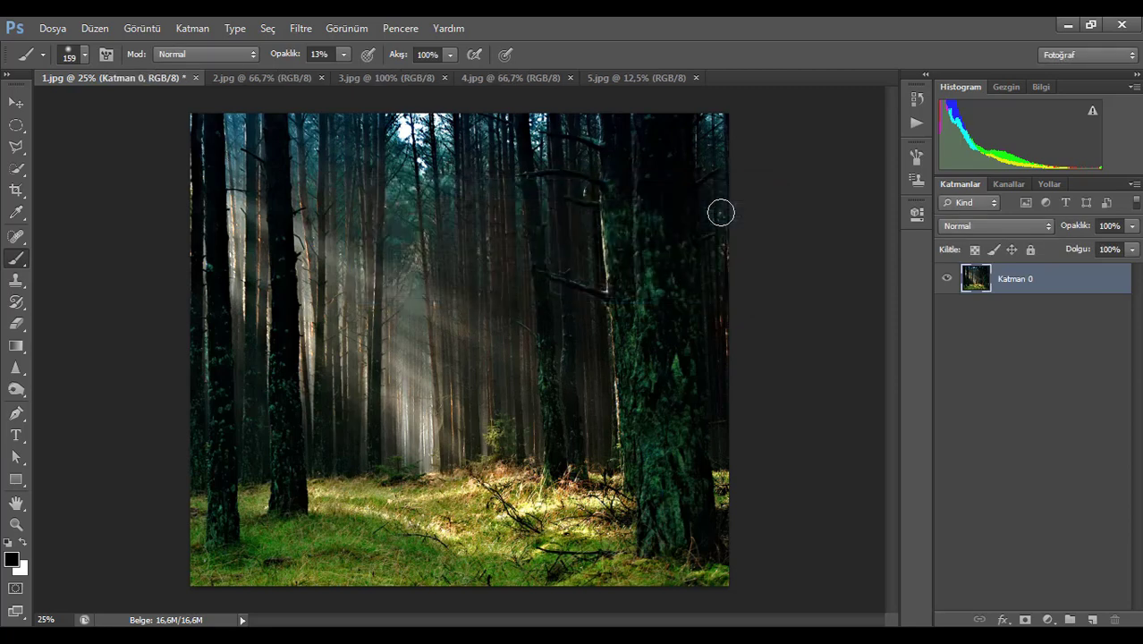
- Select the orange planet in 2.jpg with a circular marquee and place it in the 1.jpg forest beside the large tree trunk
click(263, 79)
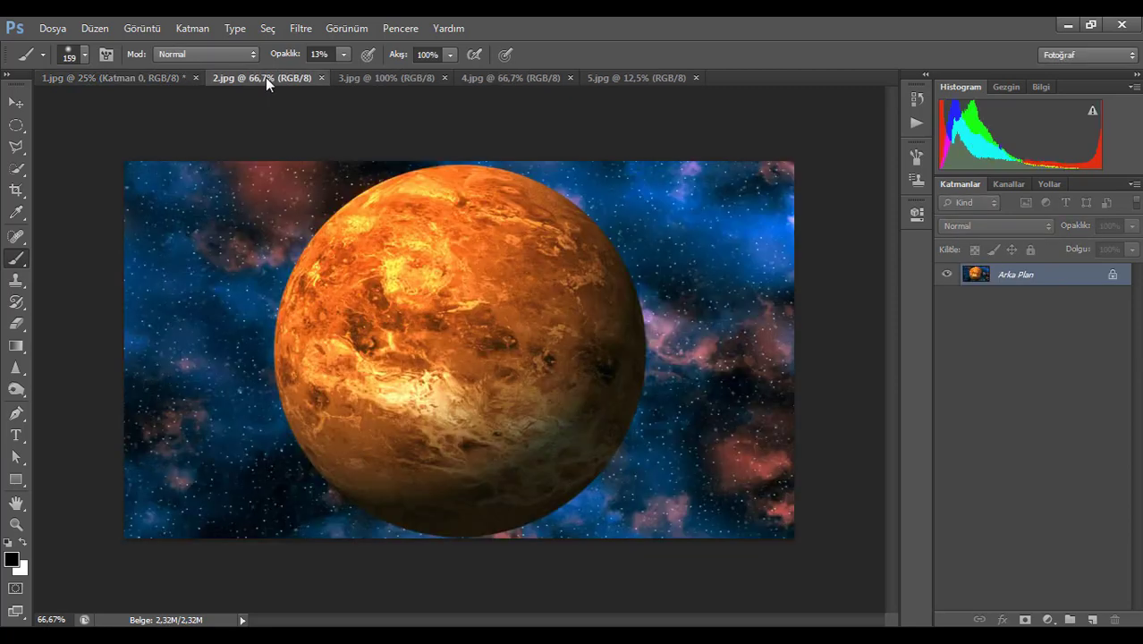
click(18, 127)
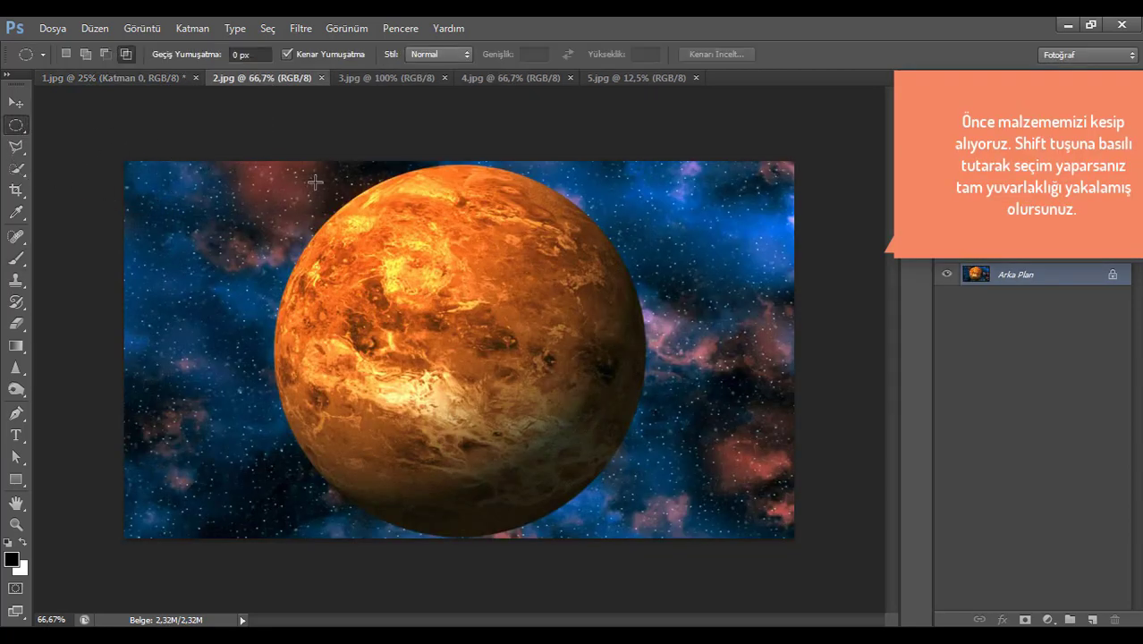
drag(286, 183, 713, 534)
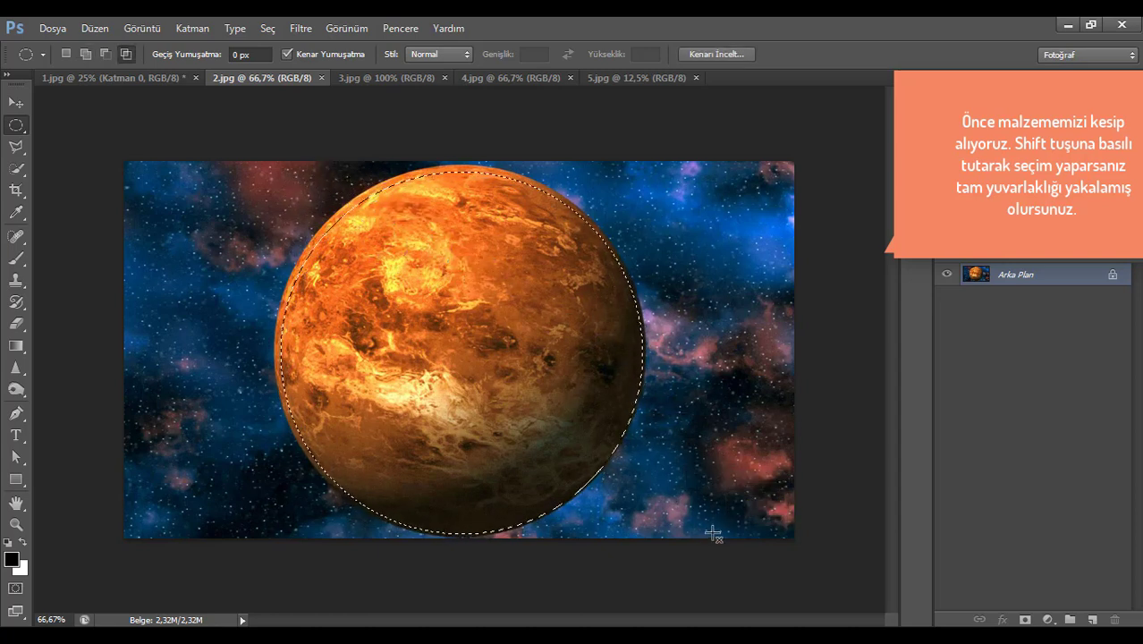
click(16, 102)
drag(483, 315, 605, 426)
- Rotate the orange planet about -15.4° to match the direction of the forest light
key(ctrl+t)
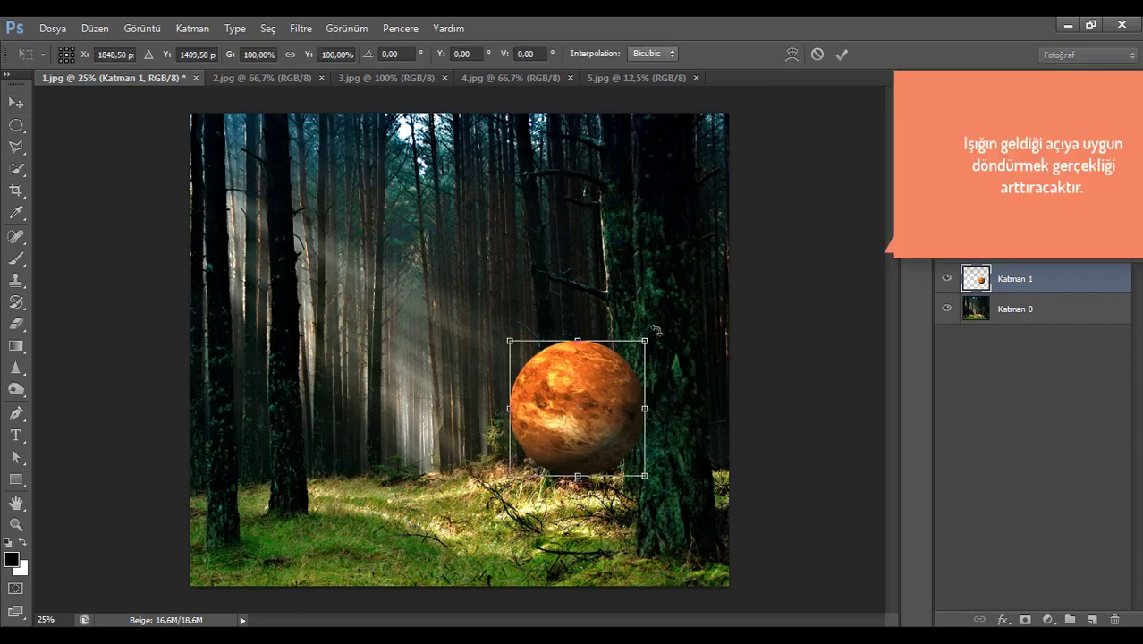
drag(658, 328, 639, 303)
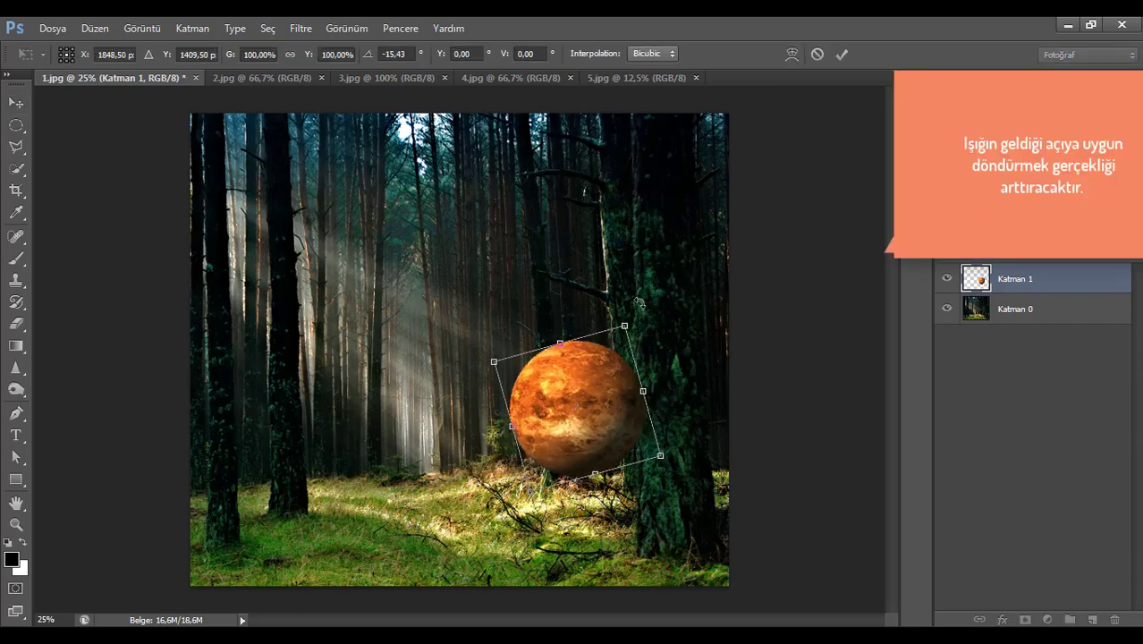
key(Return)
- Lower the orange planet layer's opacity to 33% to reveal the tree trunk behind it
scroll(661, 417, up, 3)
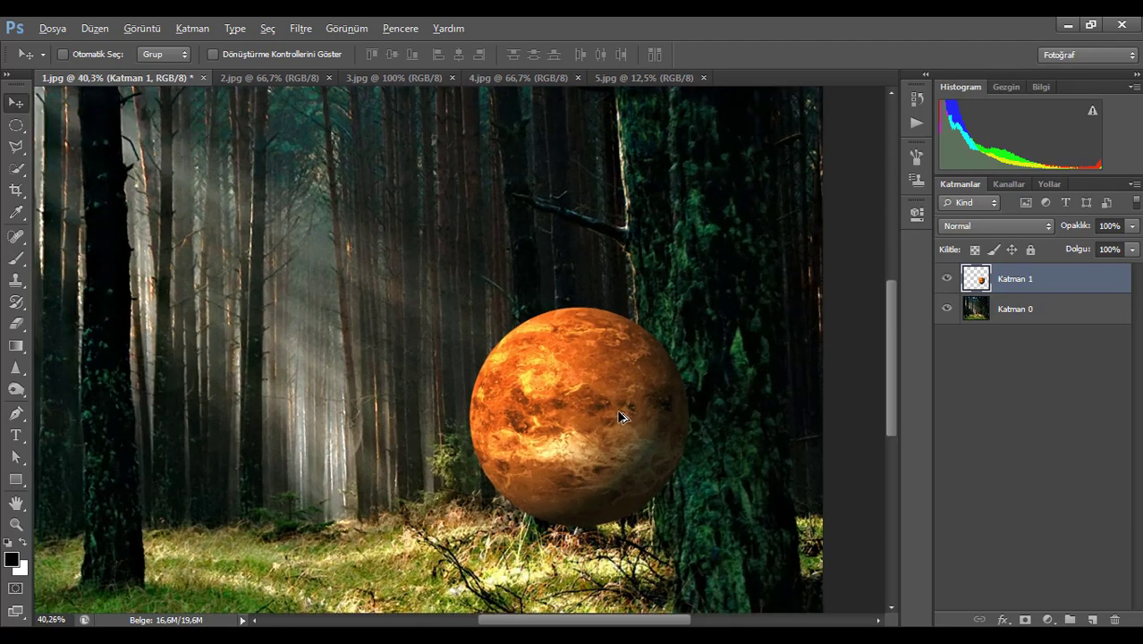
click(1133, 228)
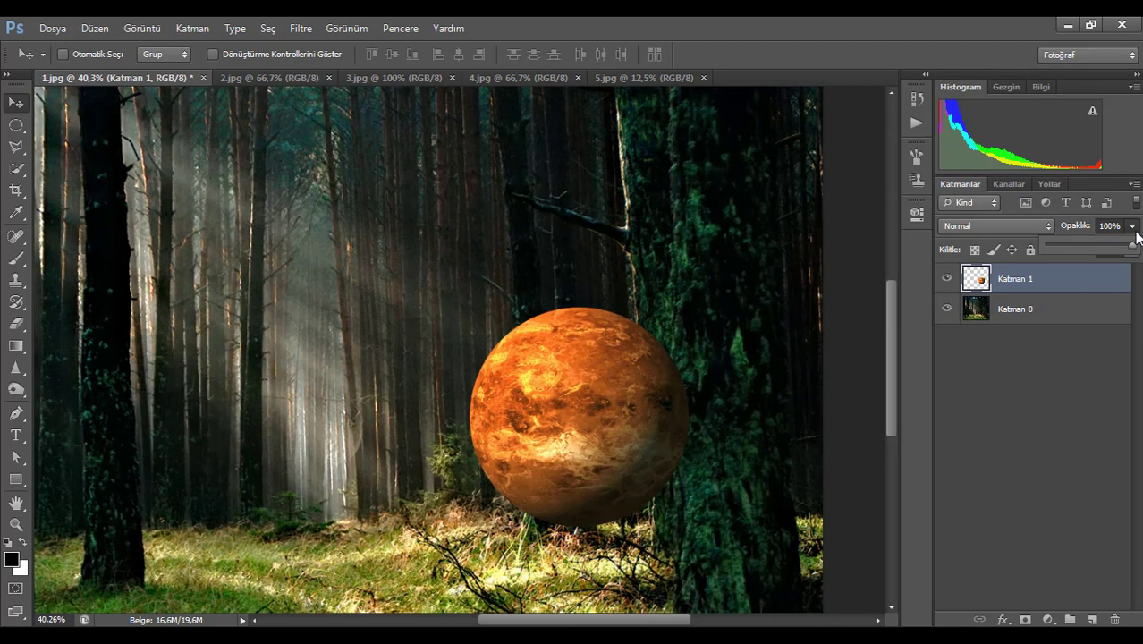
drag(1096, 243, 1073, 245)
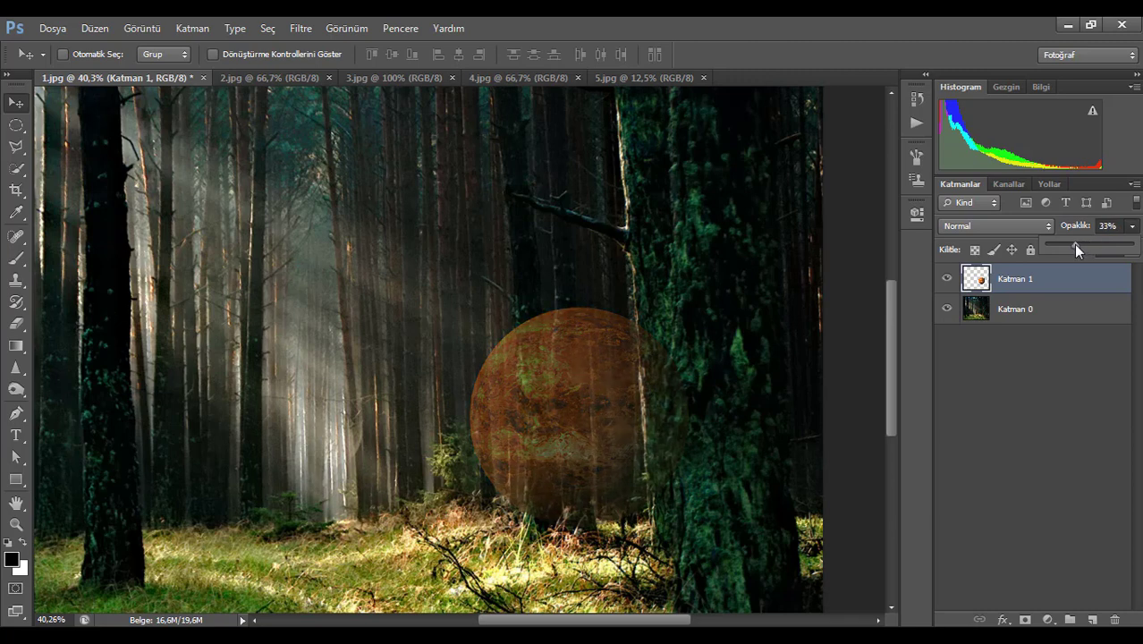
- On Katman 1, outline the part of the orange planet overlapping the tree trunk with a lasso selection along the bark edge
click(1062, 317)
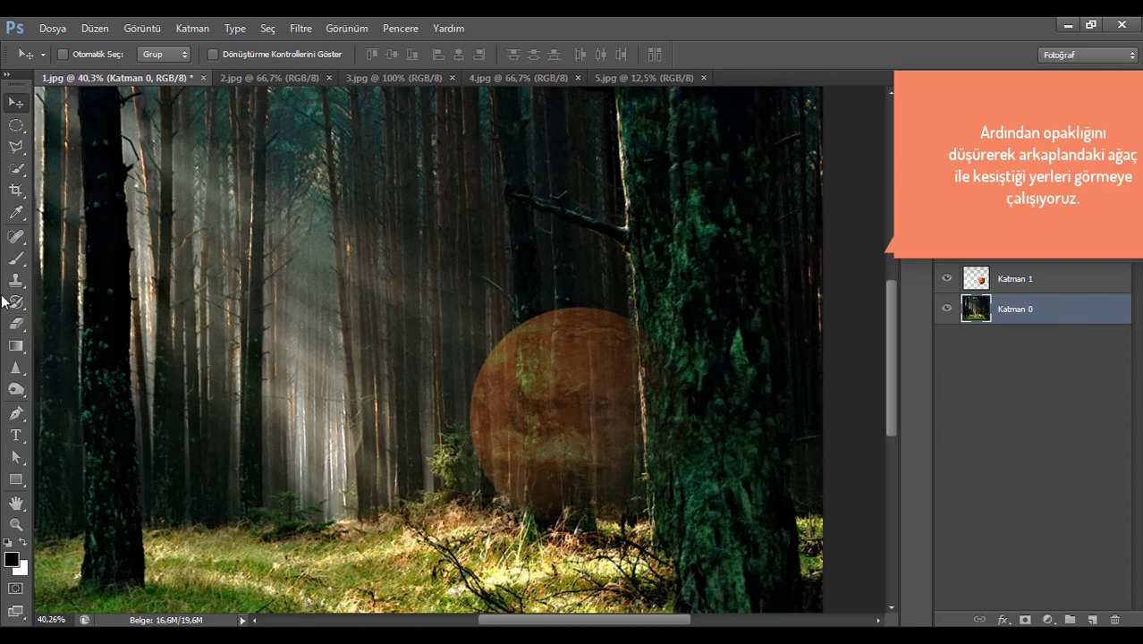
click(16, 148)
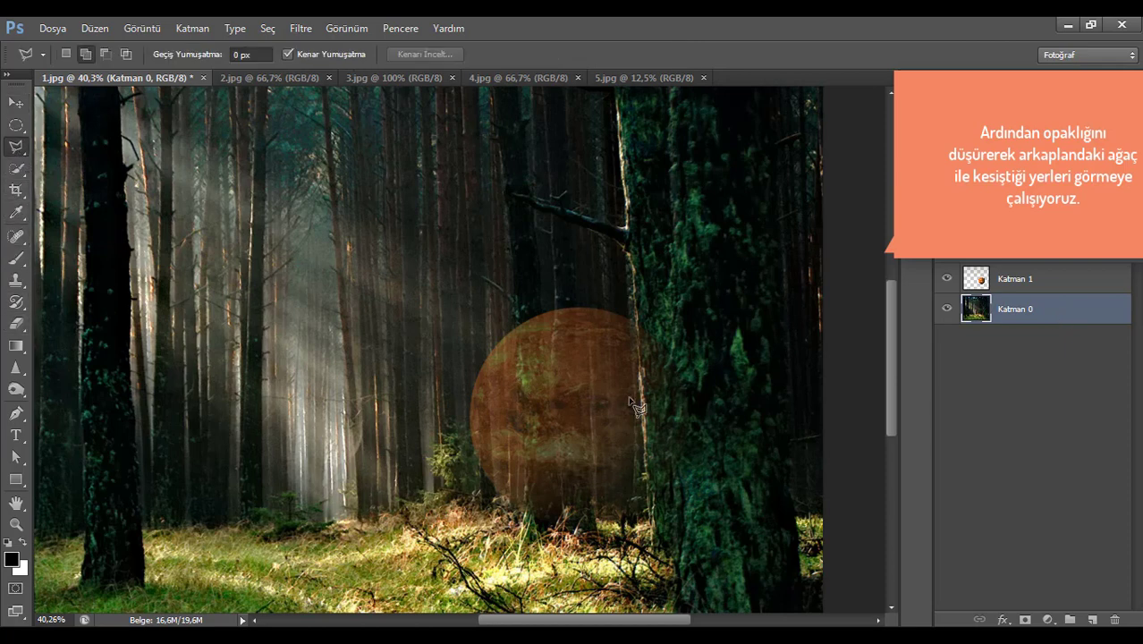
click(1013, 283)
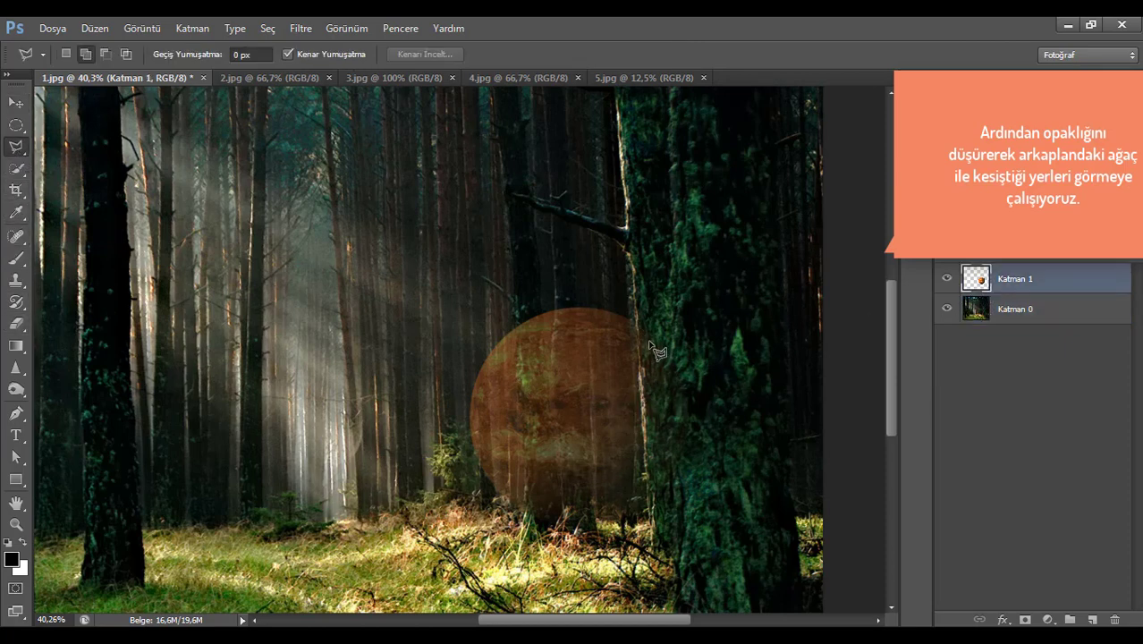
scroll(654, 349, up, 5)
drag(658, 334, 579, 158)
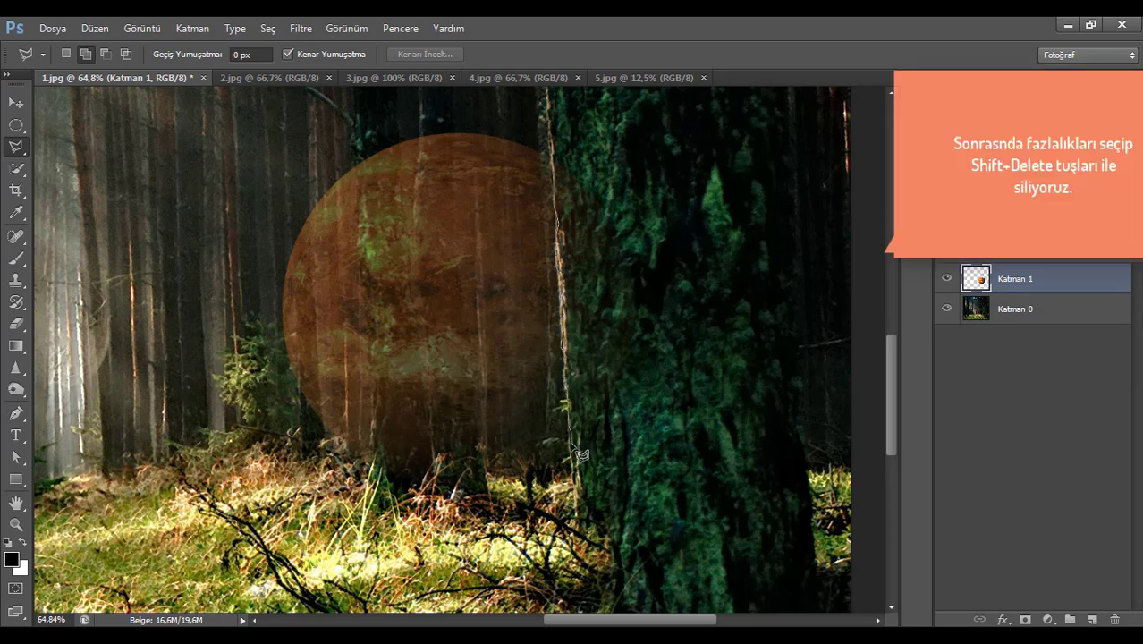
click(691, 469)
click(720, 196)
click(681, 106)
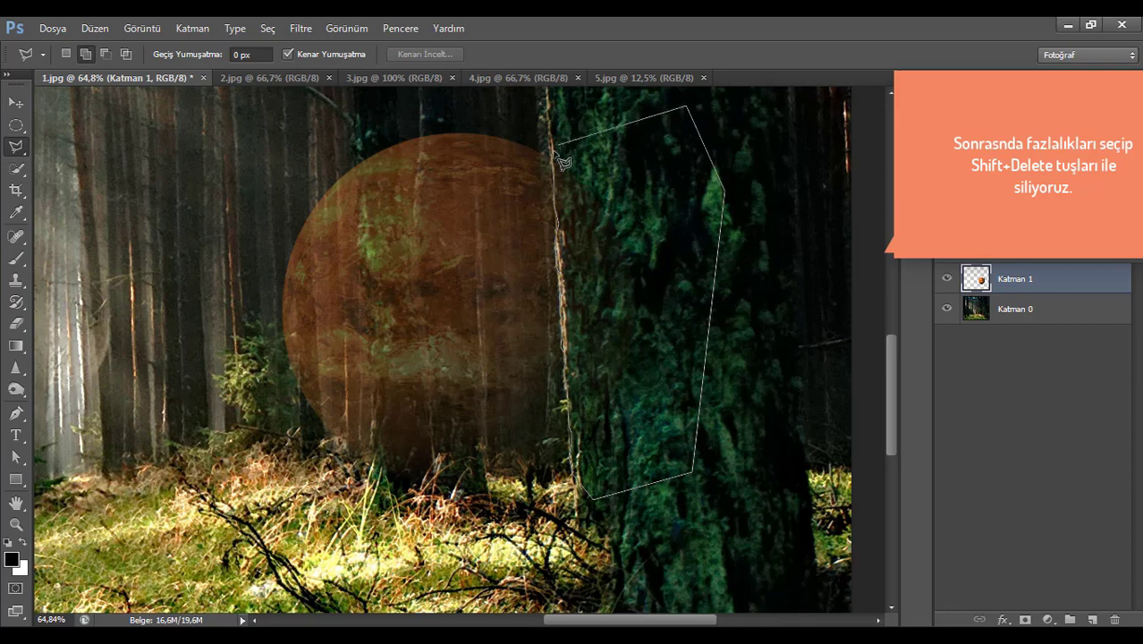
click(554, 121)
- Restore the orange planet layer to 100% opacity, delete the selected part over the trunk and deselect
key(ctrl+minus)
key(0)
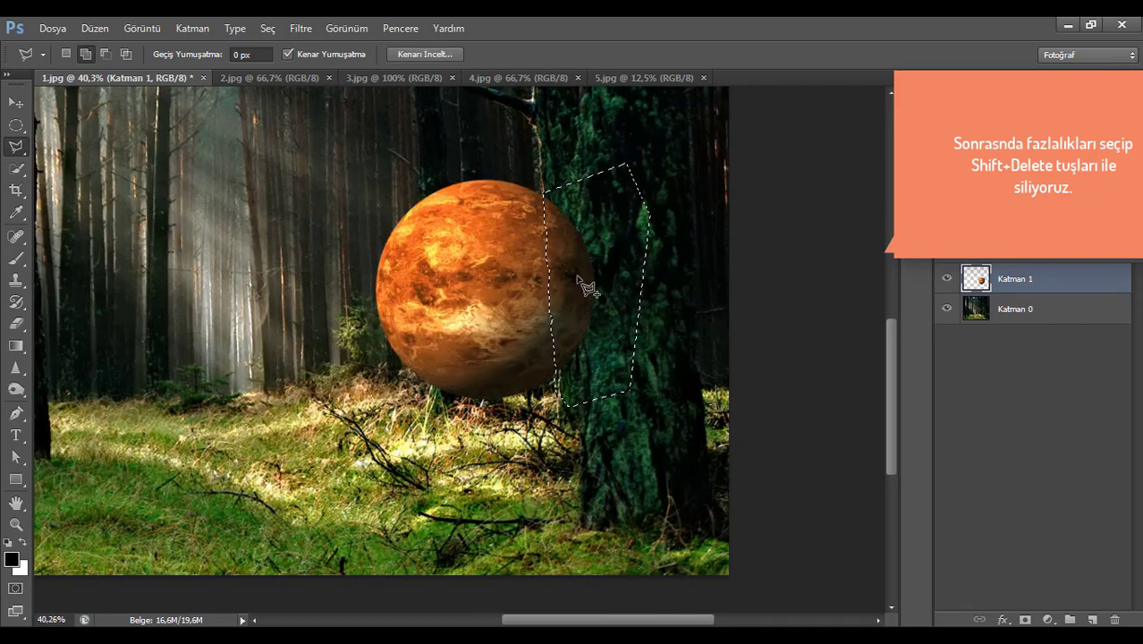
key(Delete)
key(ctrl+d)
click(16, 103)
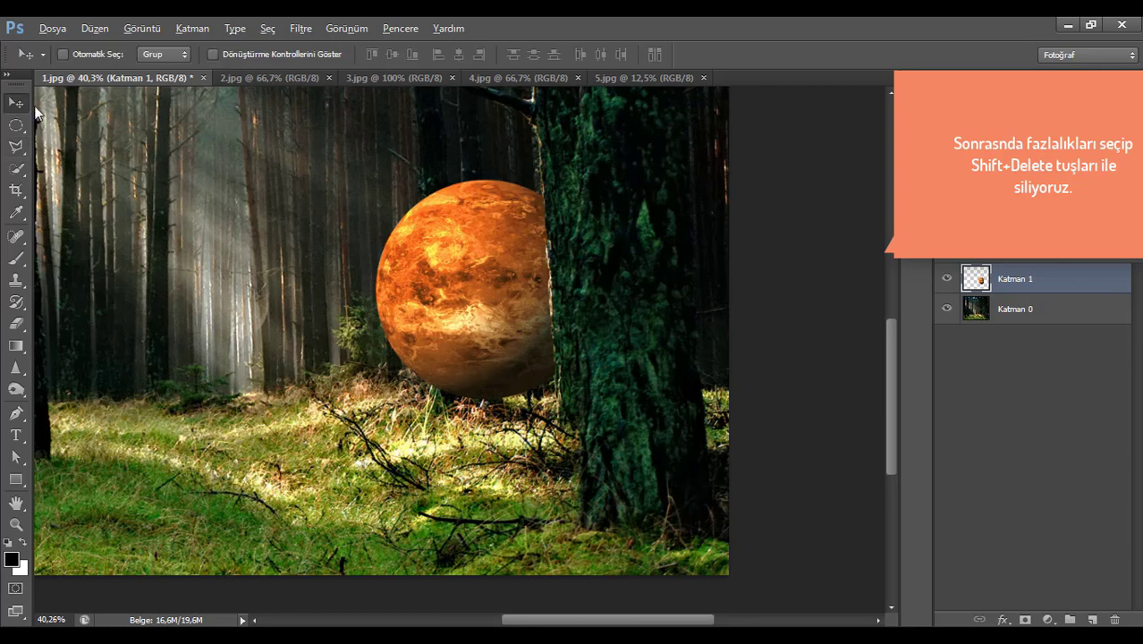
scroll(816, 257, down, 2)
scroll(741, 256, down, 1)
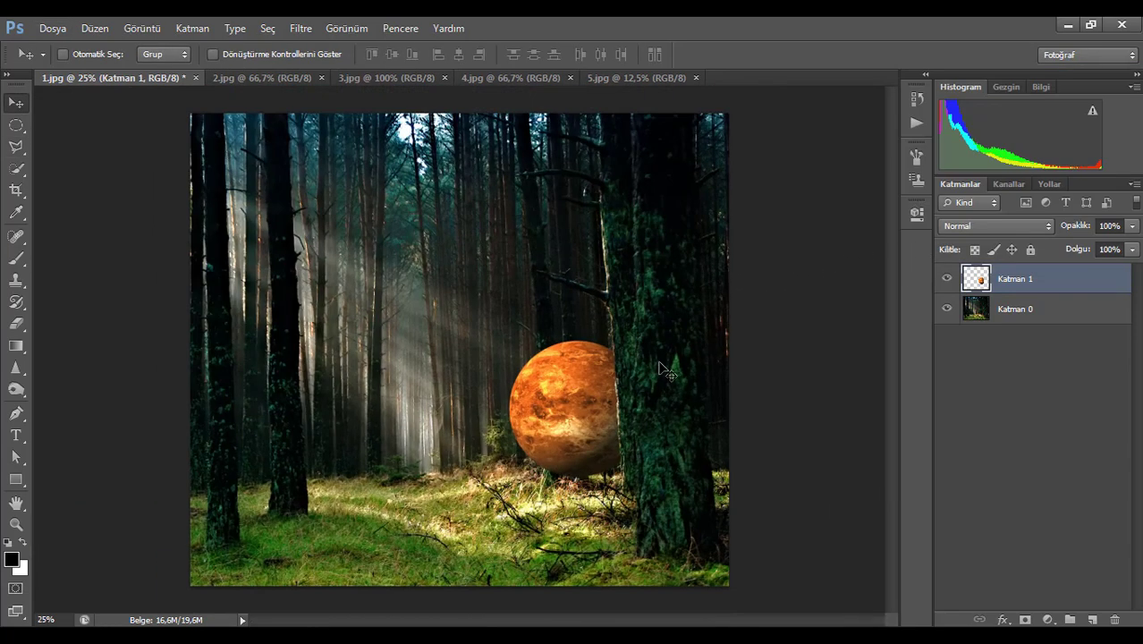
- Select the multicoloured planet in 3.jpg with a circular marquee and place it on the grass in the 1.jpg forest
click(385, 78)
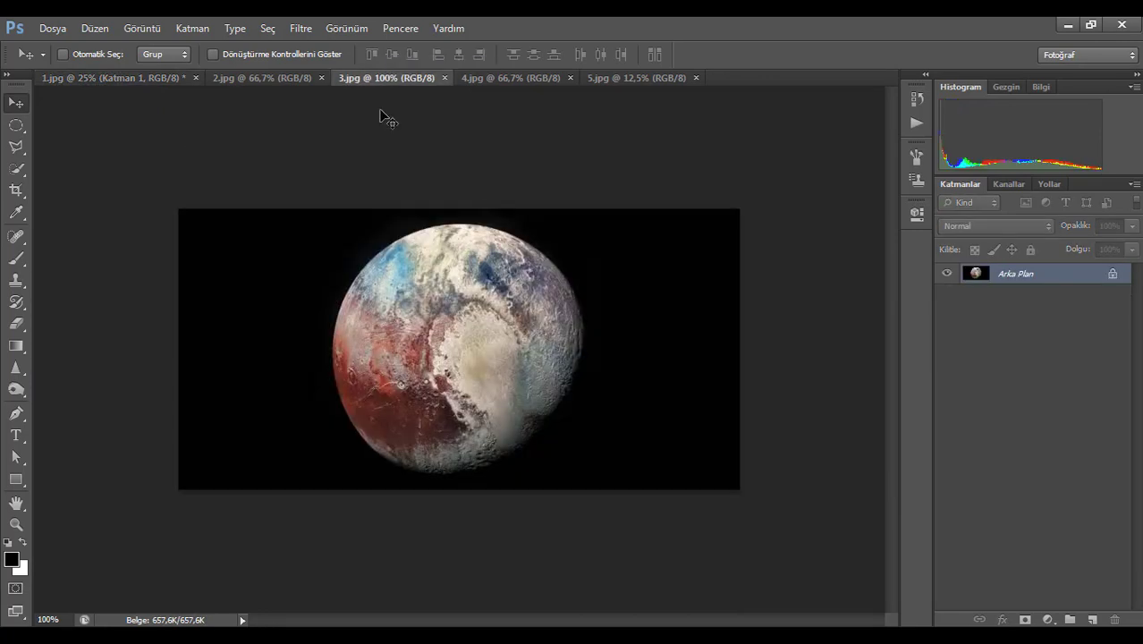
click(15, 126)
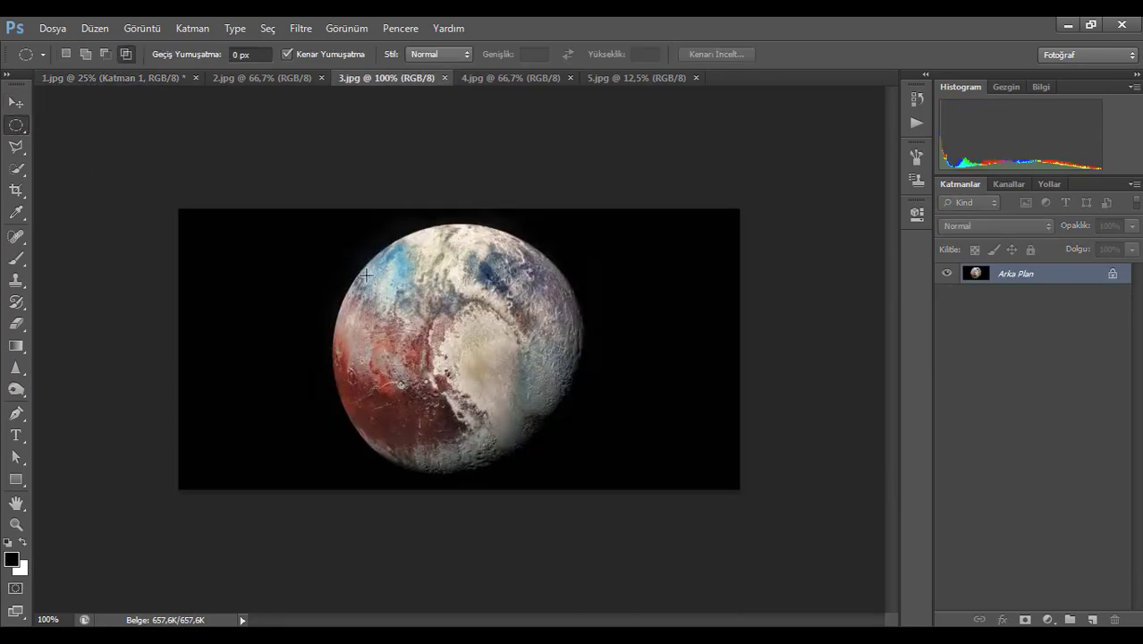
drag(348, 239, 581, 462)
click(20, 103)
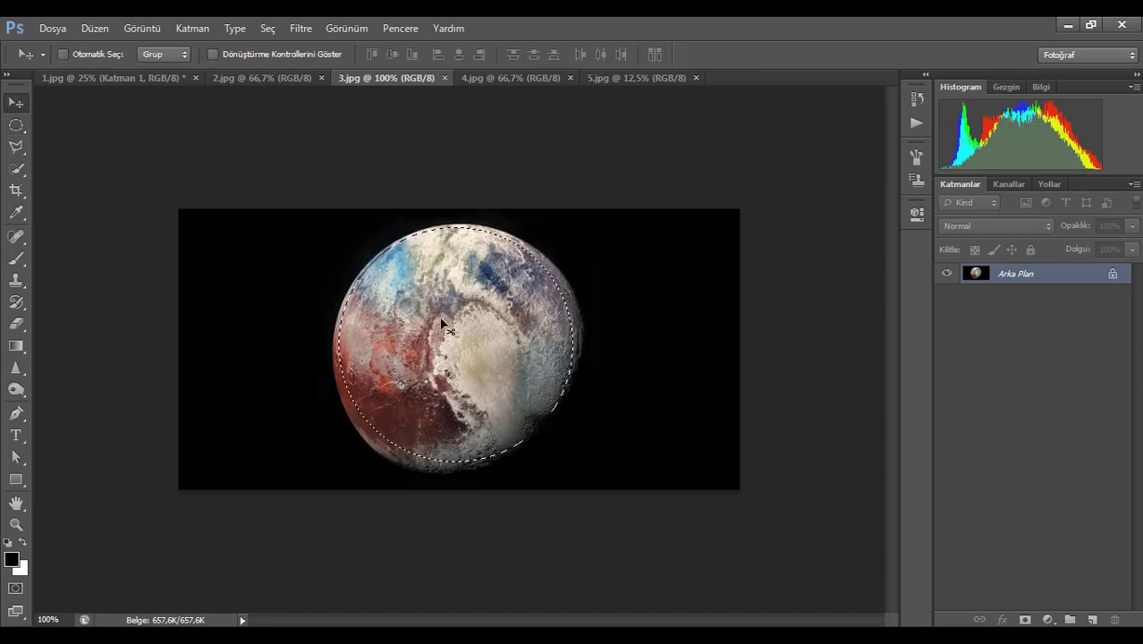
drag(432, 310, 357, 320)
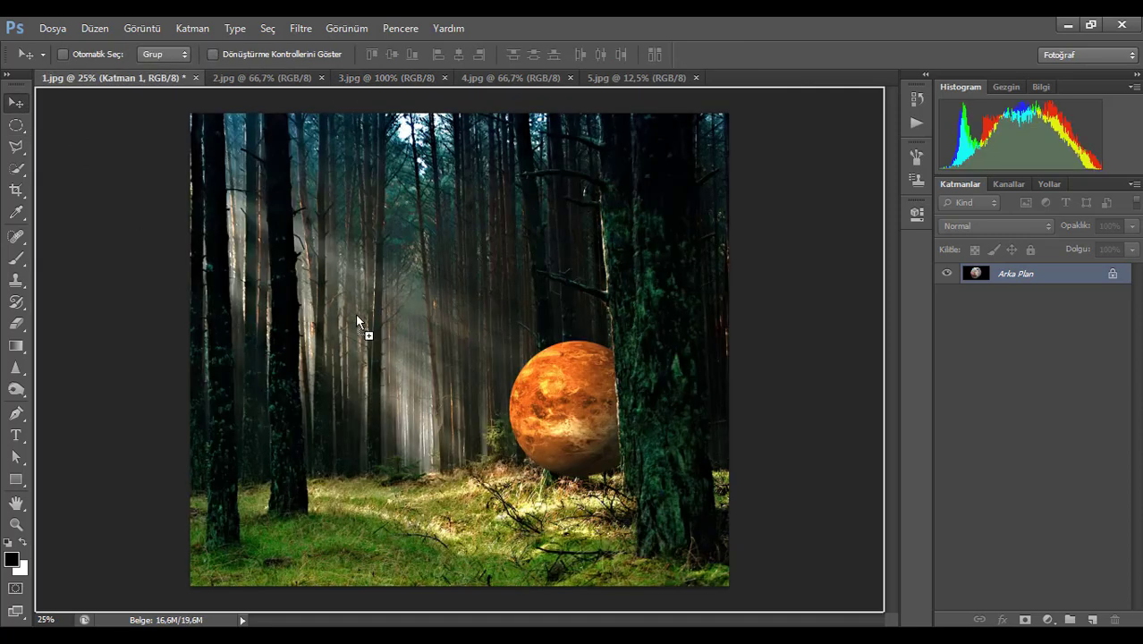
drag(409, 455, 432, 519)
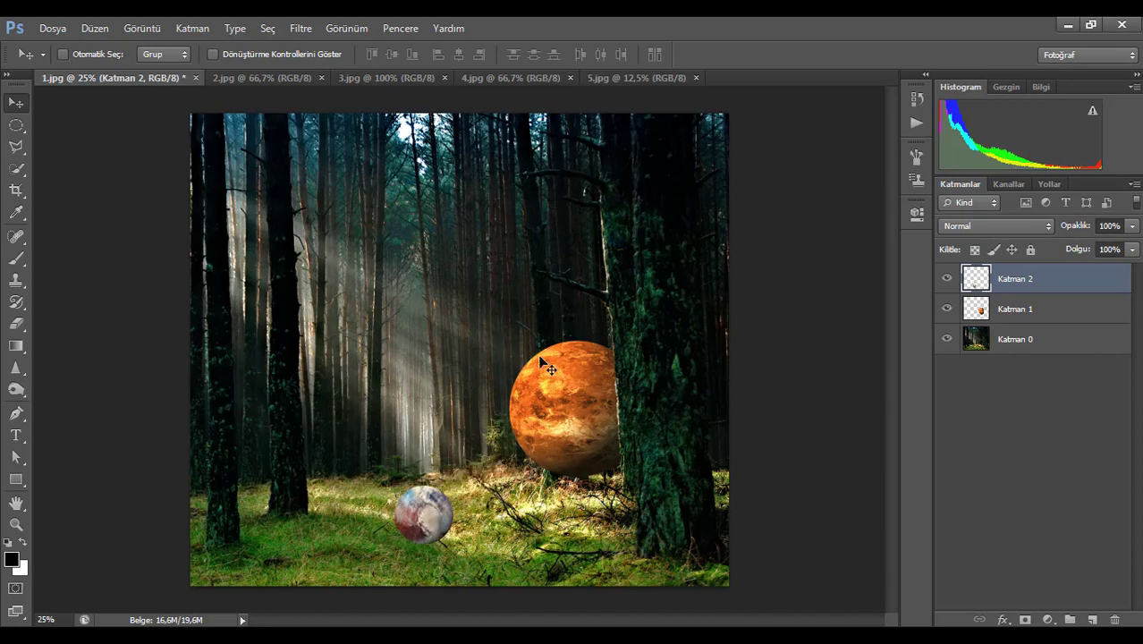
- Adjust the multicoloured planet's position on the grass and rotate it about -46.9° toward the strongest light
scroll(455, 503, up, 5)
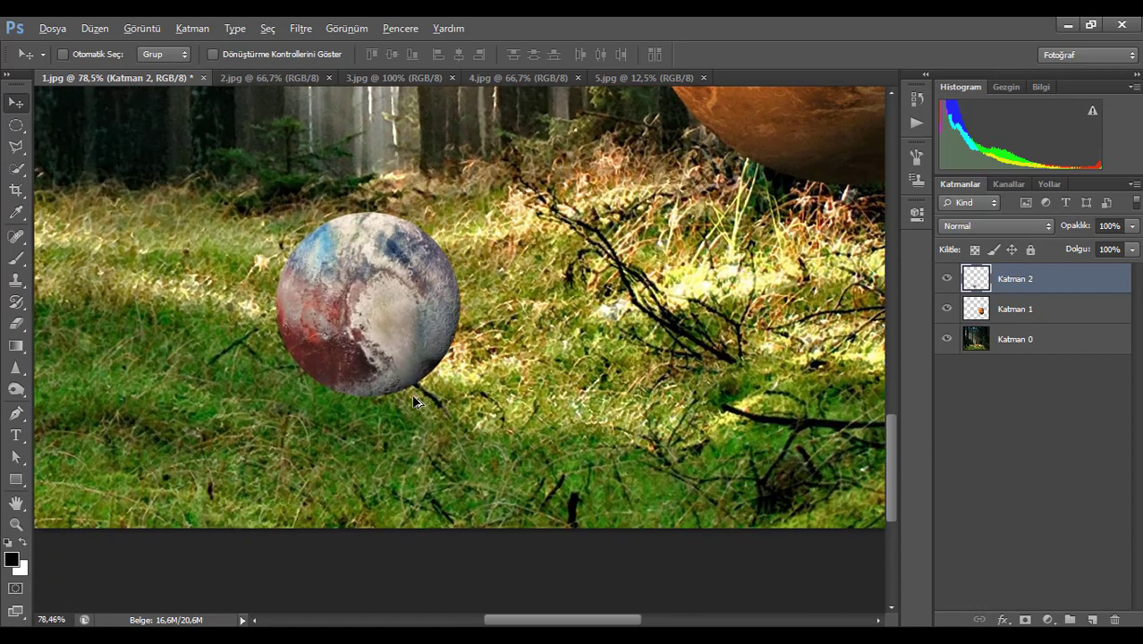
scroll(413, 400, up, 1)
mouse_move(374, 331)
mouse_down()
mouse_move(388, 332)
mouse_move(386, 346)
mouse_up()
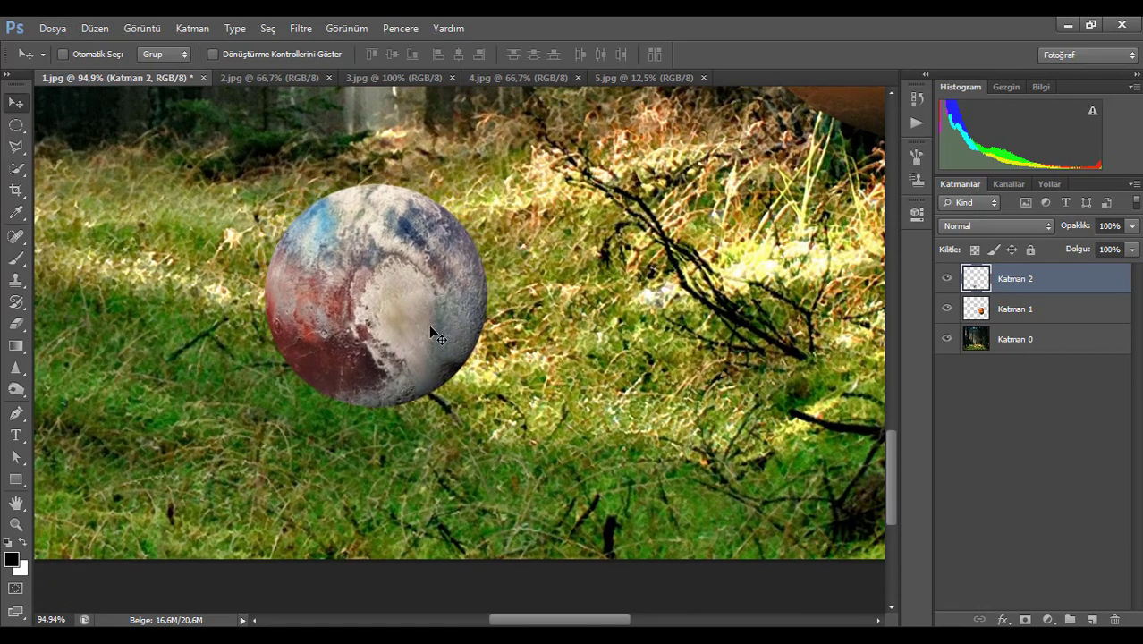
key(ctrl+t)
drag(407, 154, 251, 134)
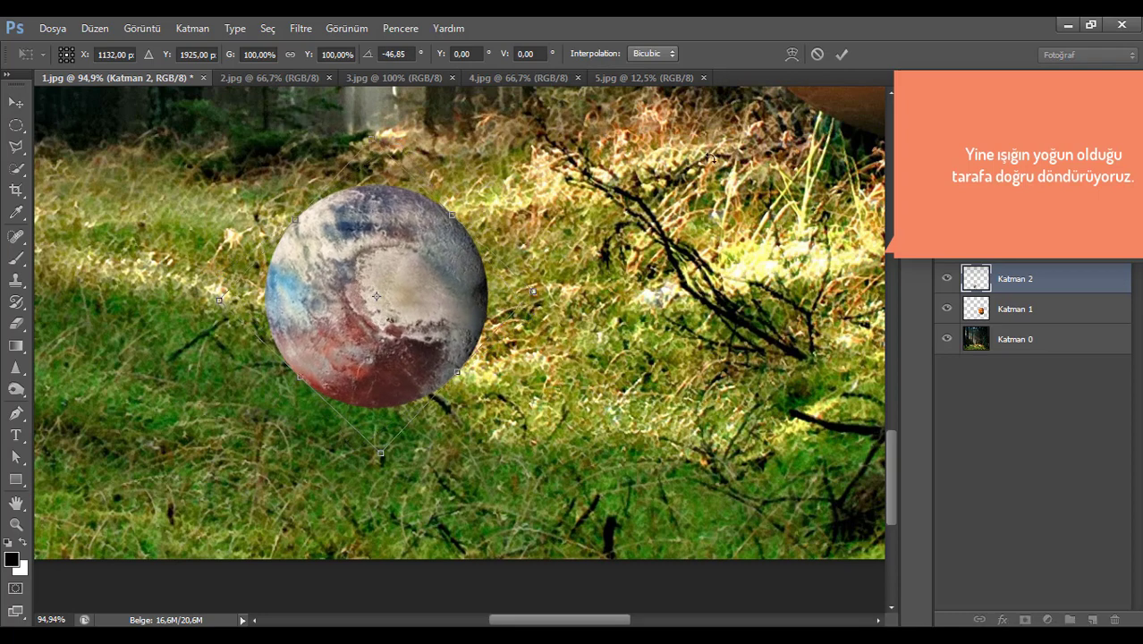
click(841, 53)
- Lower the multicoloured planet layer's opacity to 49% and nudge the planet slightly over the fallen branch
scroll(394, 391, up, 1)
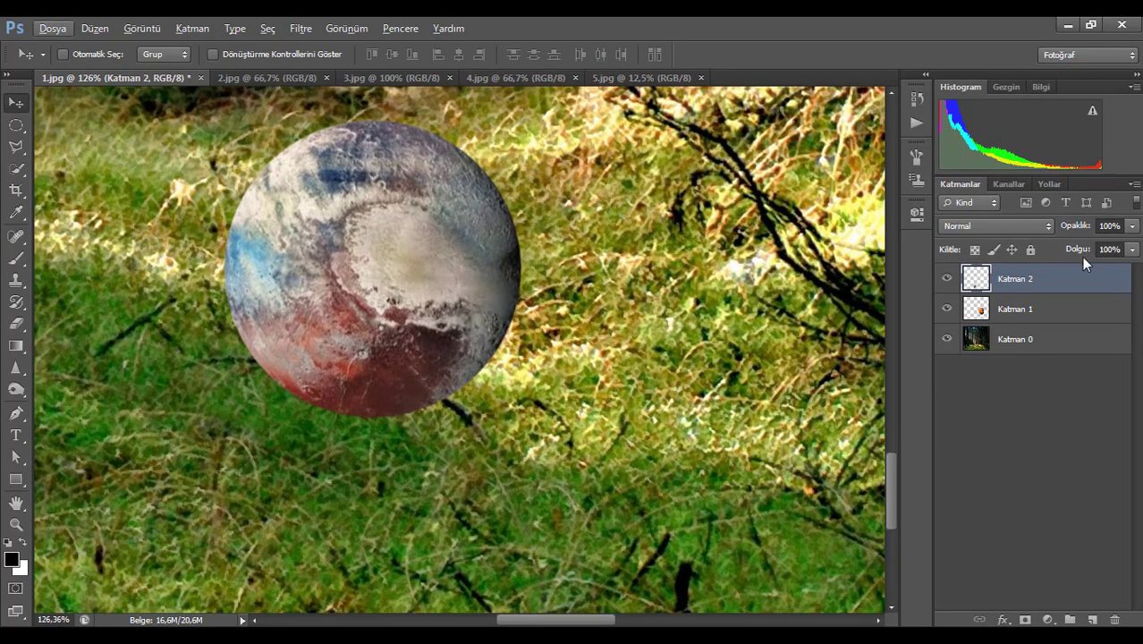
click(1133, 226)
drag(1131, 244, 1089, 255)
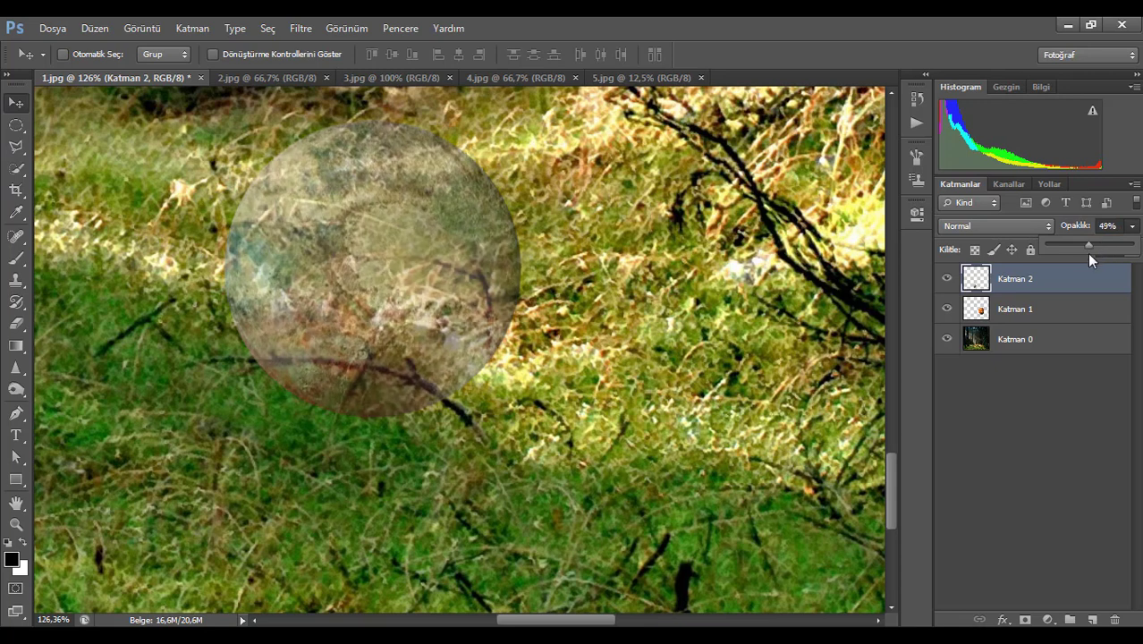
drag(447, 273, 442, 274)
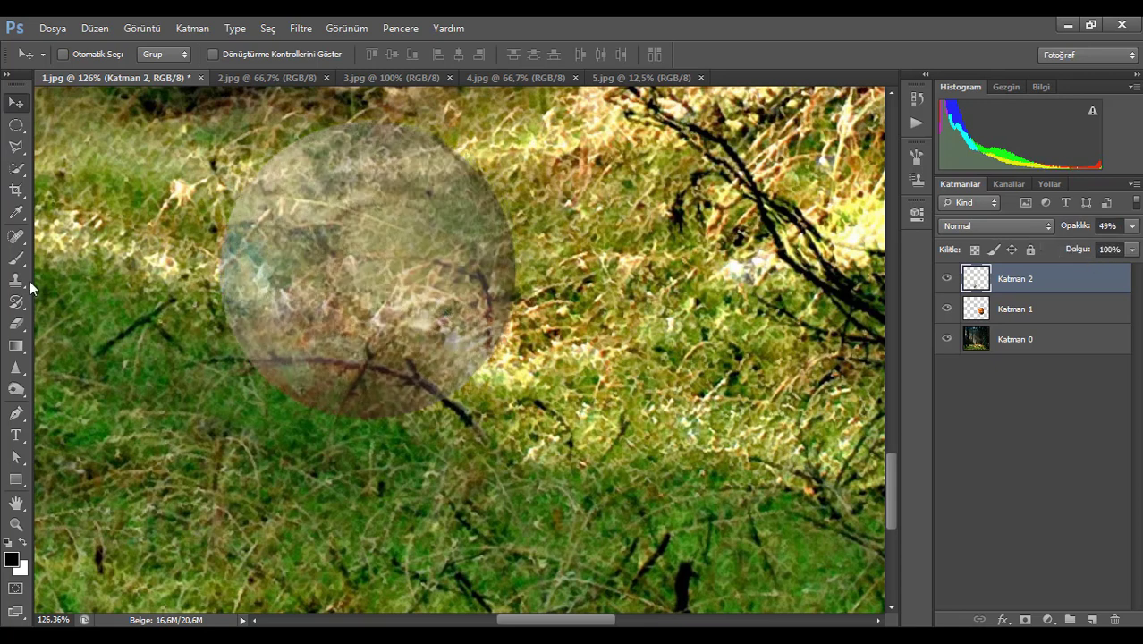
- Set up the Eraser with a 30 px brush at 52% hardness
click(16, 323)
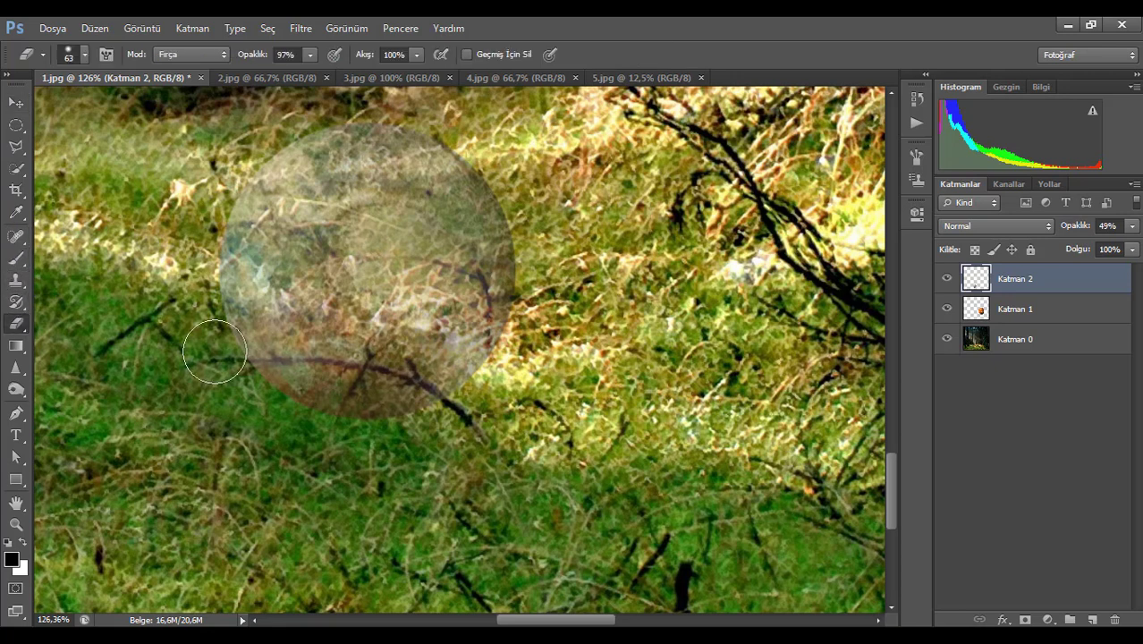
click(85, 55)
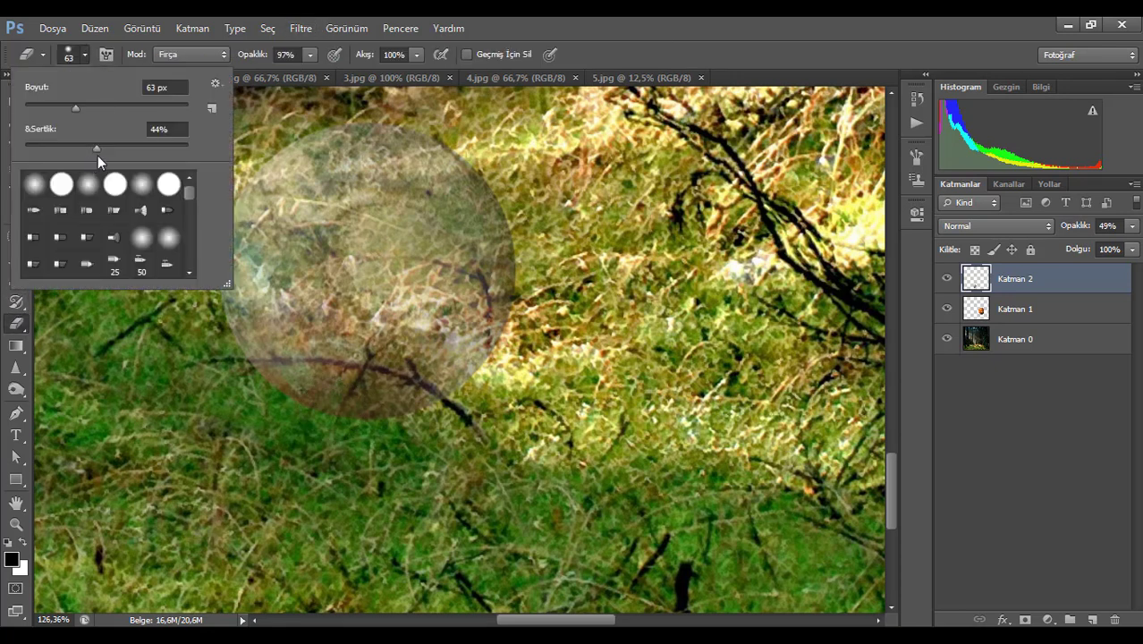
drag(75, 108, 48, 111)
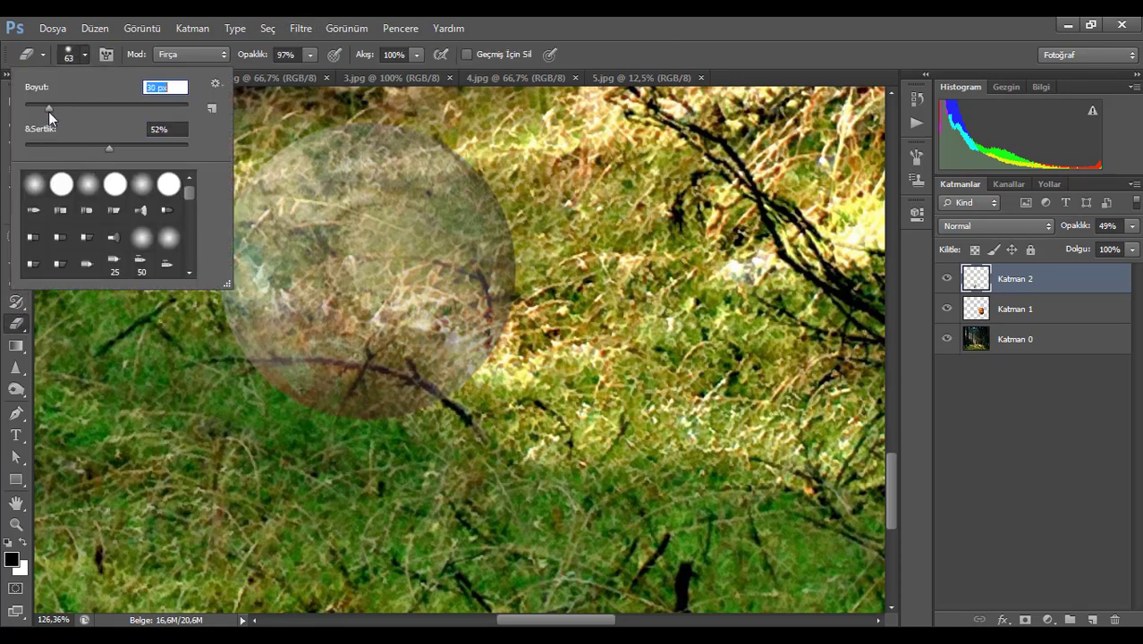
click(618, 45)
- Erase the lower part of the multicoloured planet below the curved branch so the grass covers it
scroll(308, 411, up, 5)
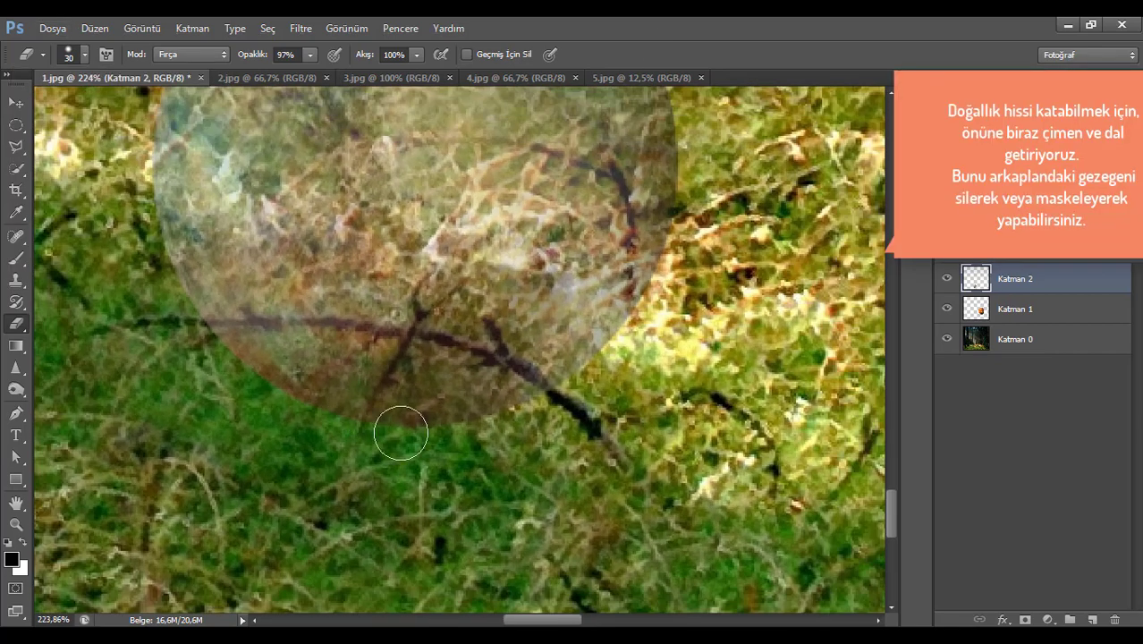
mouse_move(479, 431)
mouse_down()
mouse_move(314, 412)
mouse_move(532, 434)
mouse_move(289, 389)
mouse_move(315, 386)
mouse_move(252, 375)
mouse_move(273, 366)
mouse_move(240, 348)
mouse_move(252, 349)
mouse_move(205, 352)
mouse_move(367, 352)
mouse_move(471, 382)
mouse_up()
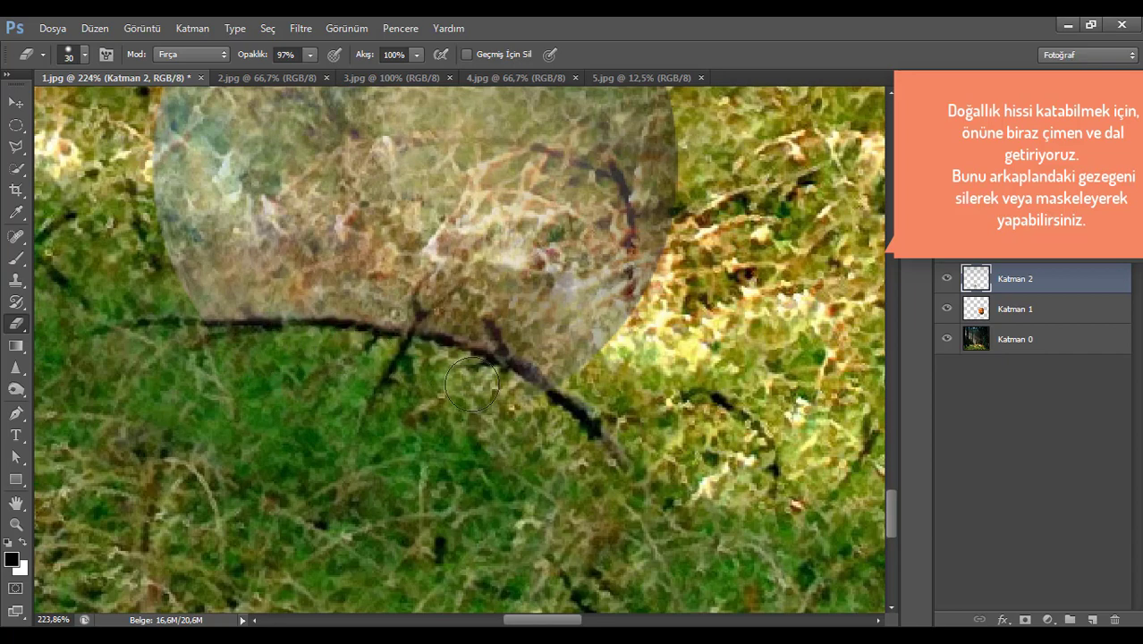
drag(525, 407, 558, 429)
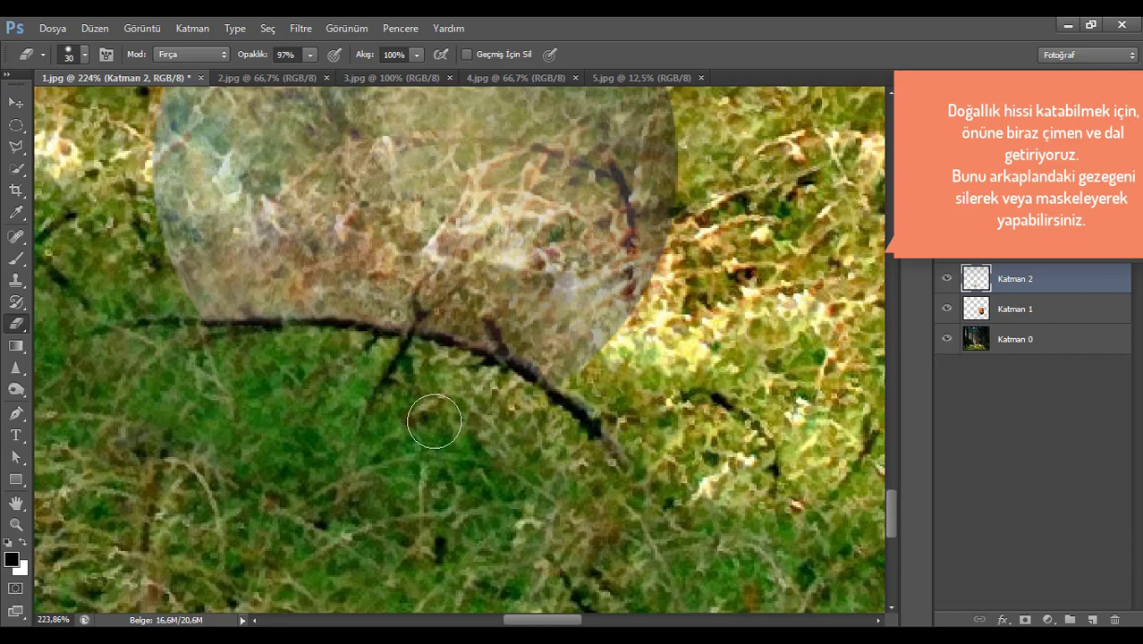
- Erase the multicoloured planet over the small twigs rising from the curved branch, using a fine eraser of 7 and 5 px
scroll(434, 421, up, 1)
drag(416, 378, 424, 370)
scroll(424, 370, up, 1)
drag(512, 383, 511, 383)
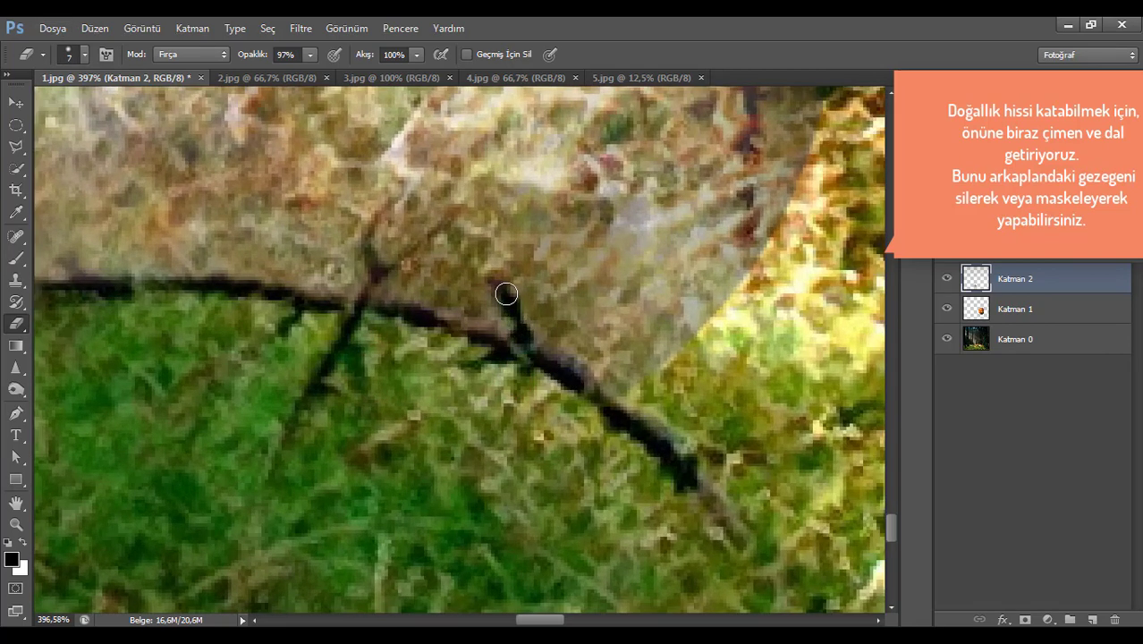
drag(354, 328, 356, 323)
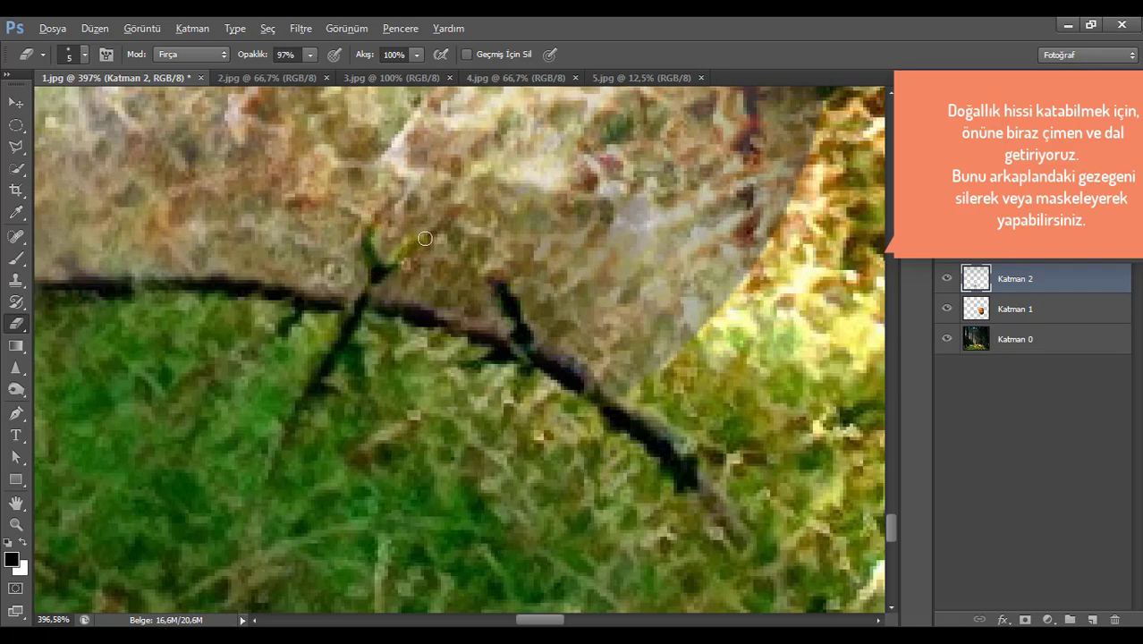
- Raise the multicoloured planet layer's opacity to 100%
scroll(424, 238, down, 5)
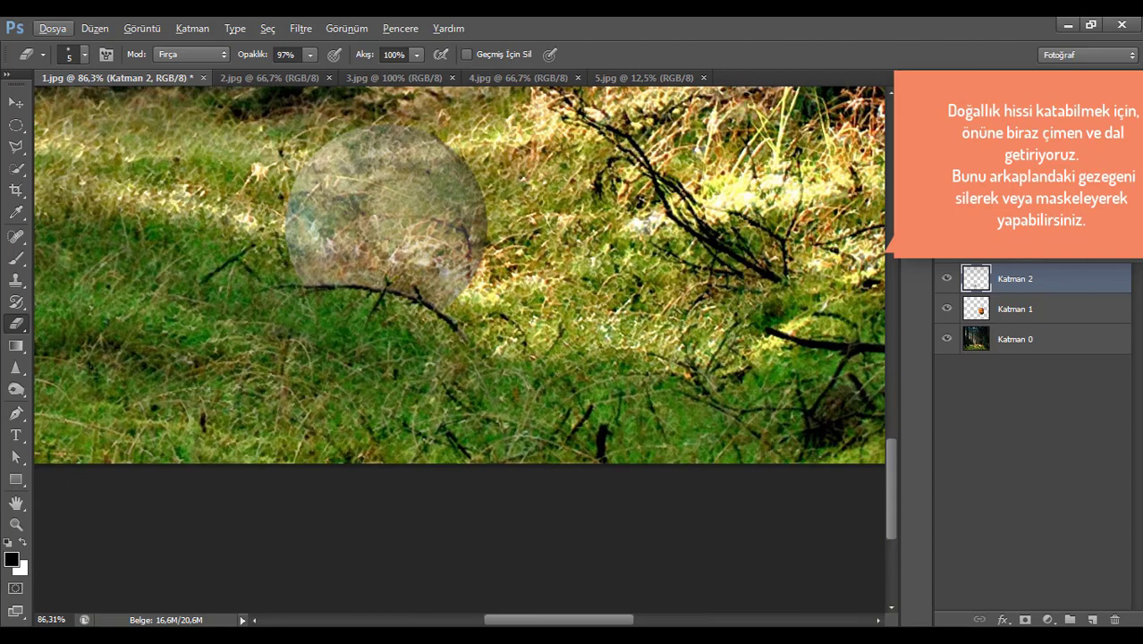
drag(1126, 259, 1136, 244)
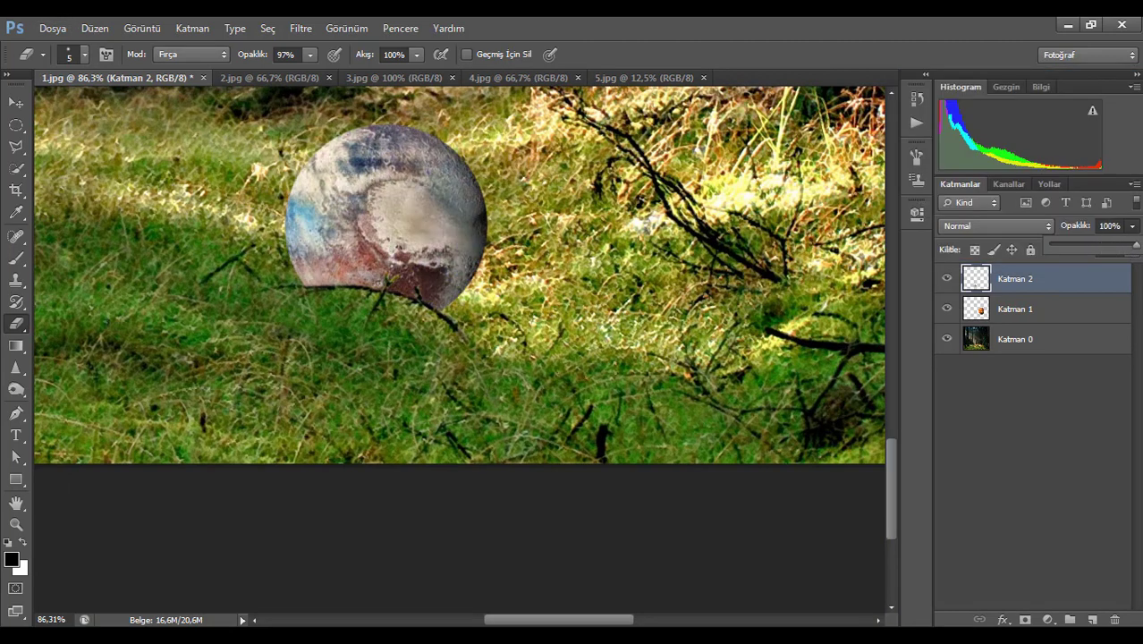
click(16, 102)
- Set up the Brush with the 275 grass tip at a size of 32 px
scroll(386, 325, up, 5)
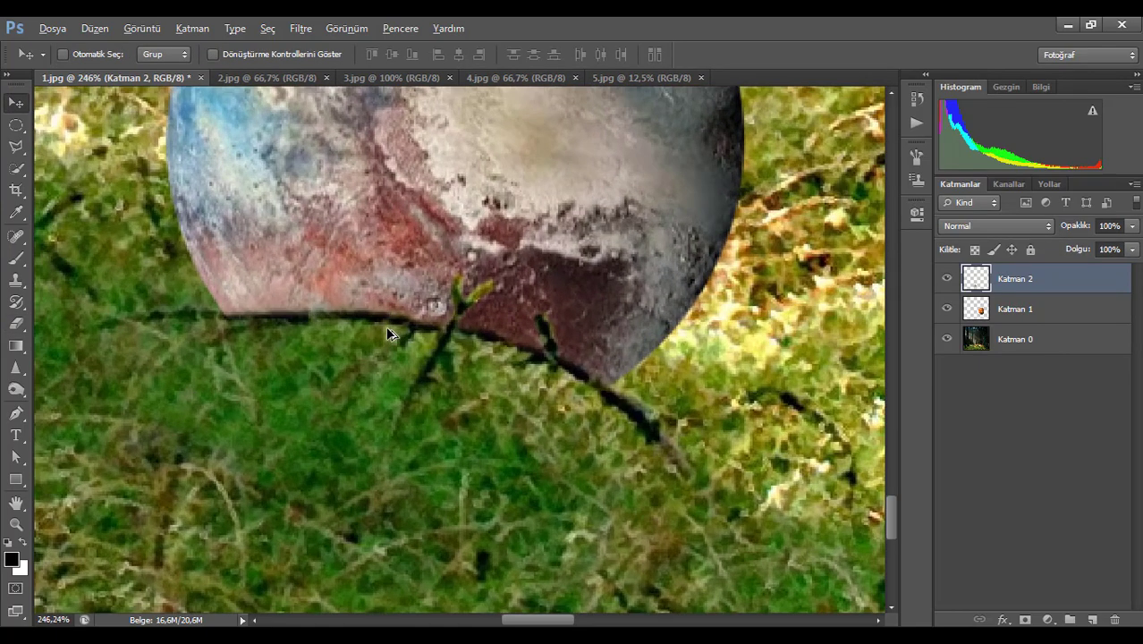
scroll(622, 336, up, 2)
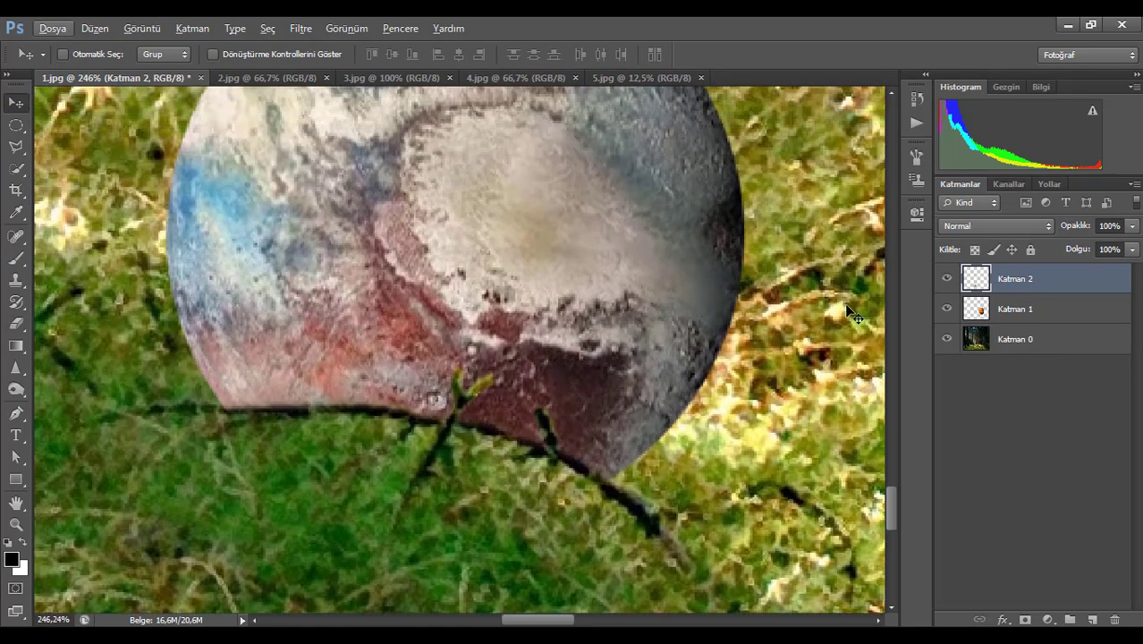
click(27, 263)
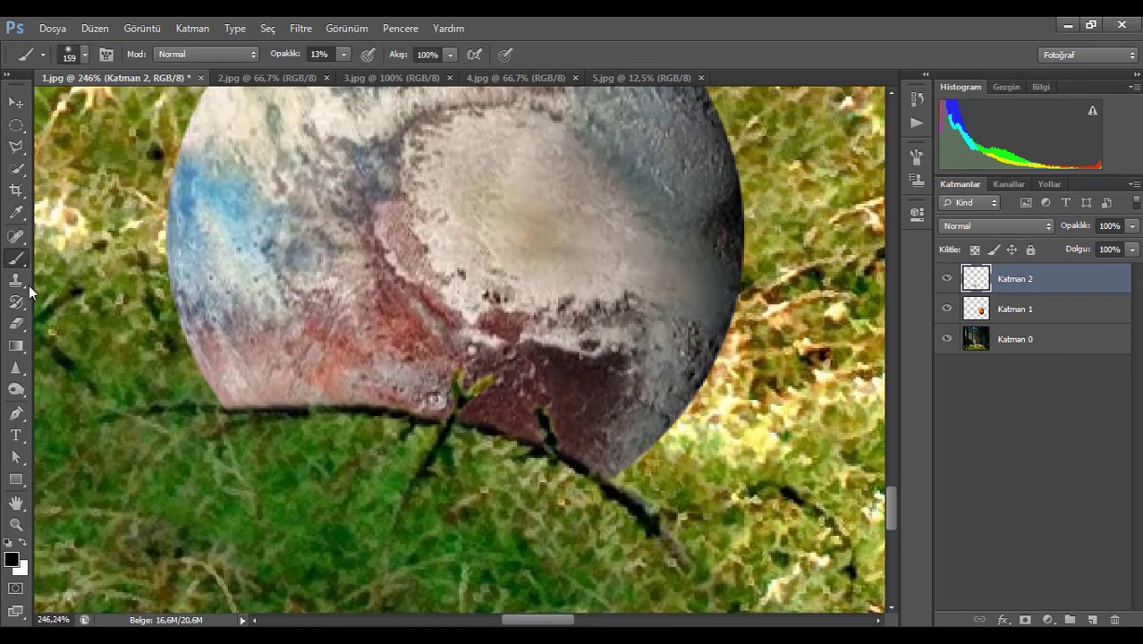
click(84, 54)
click(101, 53)
drag(885, 183, 899, 221)
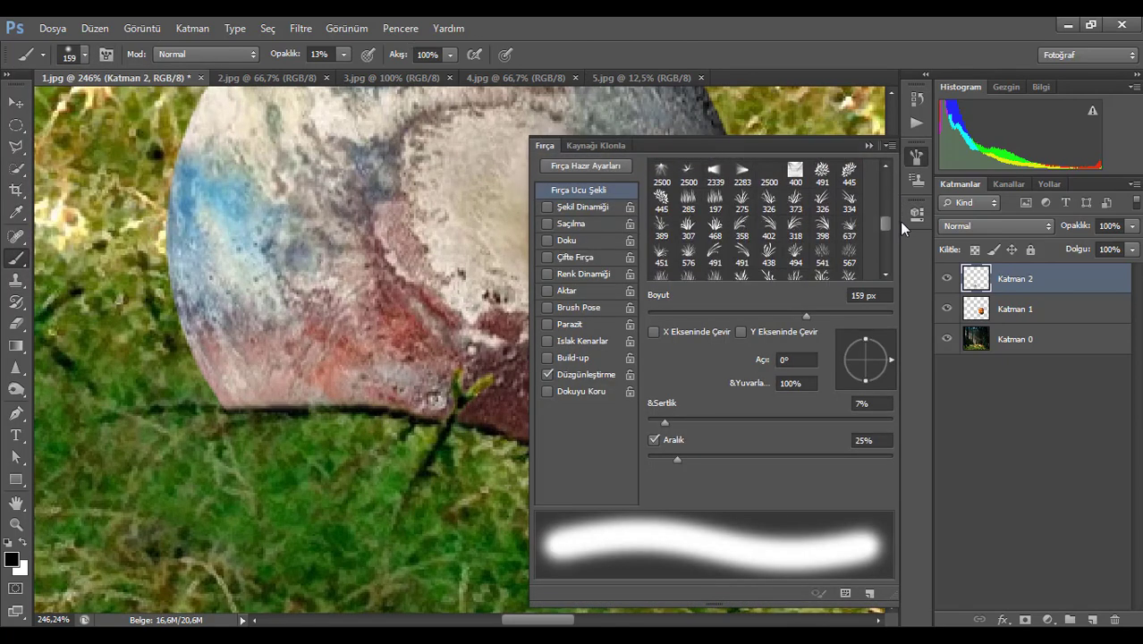
click(741, 200)
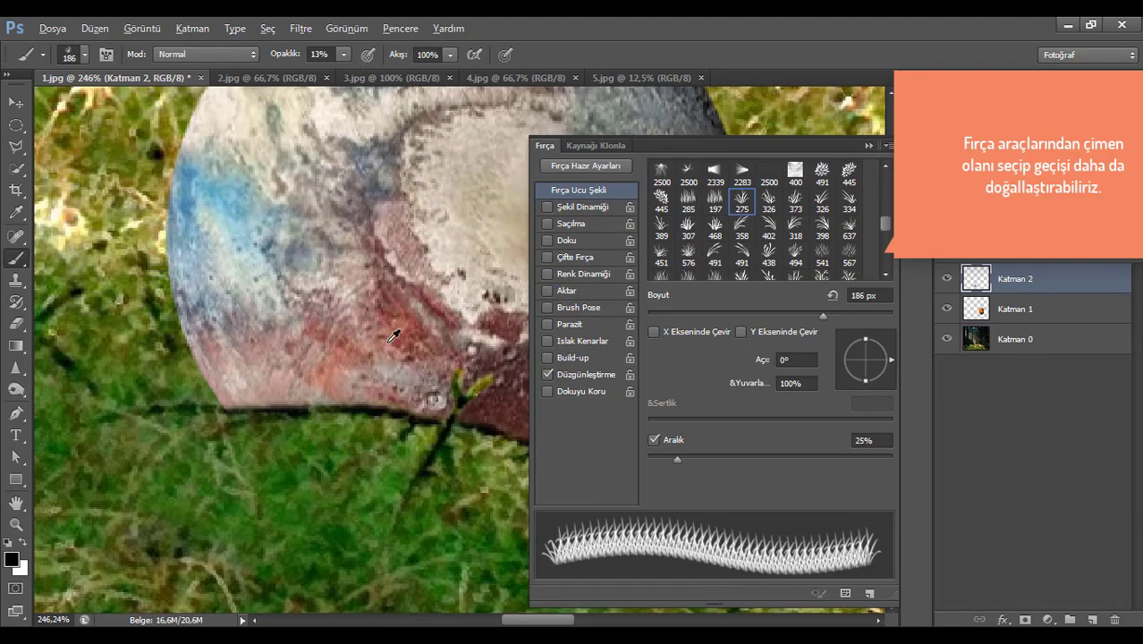
drag(369, 330, 271, 340)
mouse_move(340, 368)
mouse_down()
mouse_move(280, 375)
mouse_move(266, 405)
mouse_move(239, 414)
mouse_up()
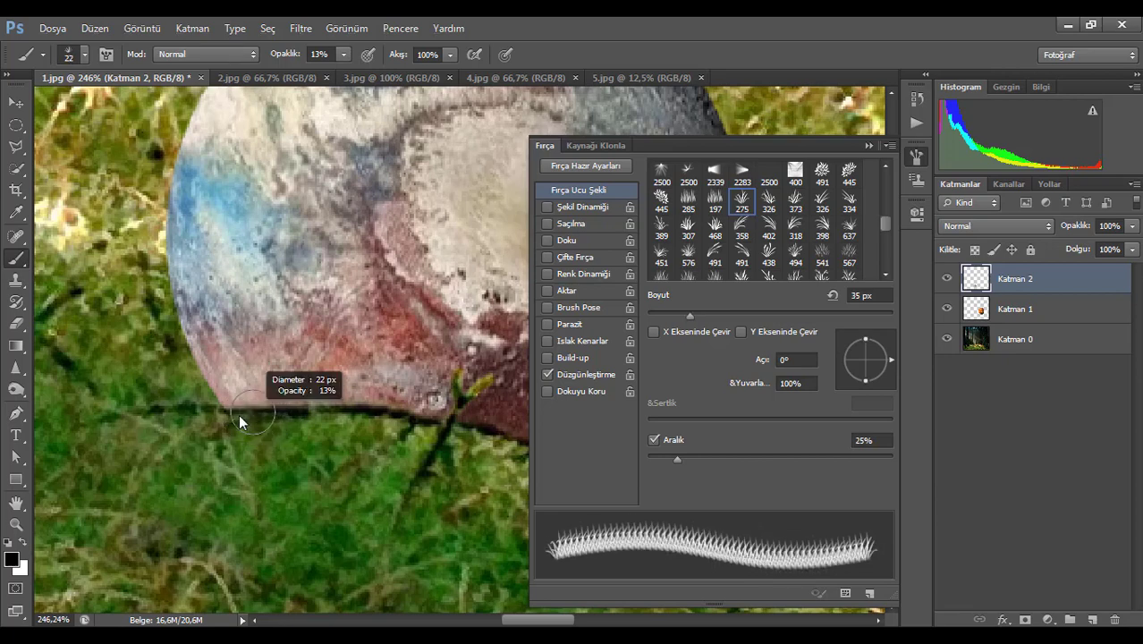
right_click(249, 413)
drag(279, 446, 286, 445)
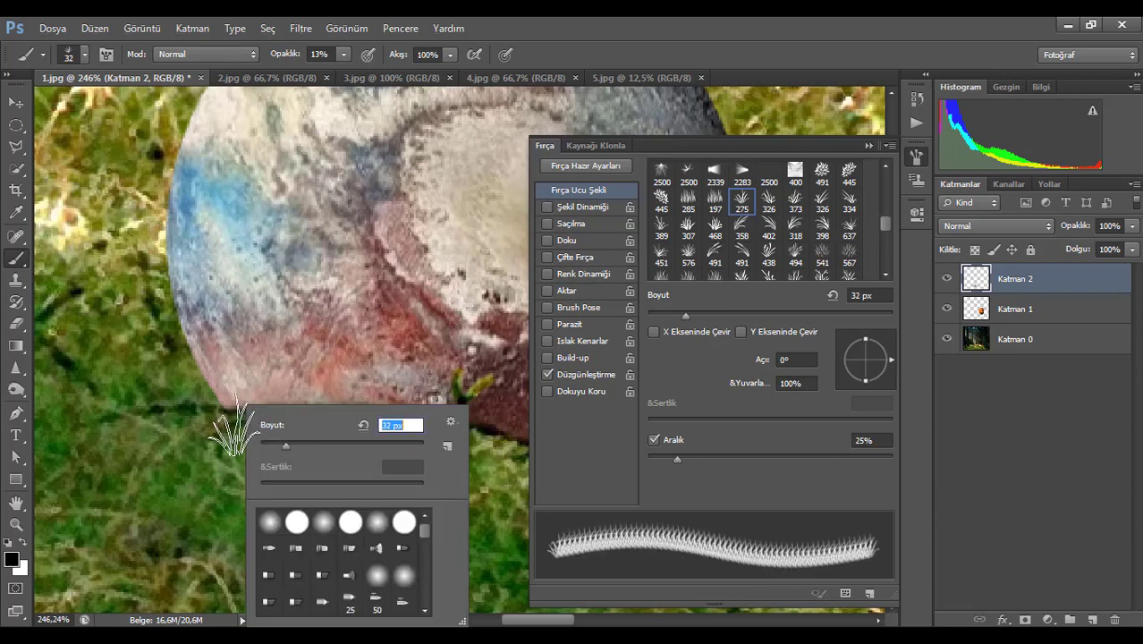
- Sample a green from the grass below the branch as the foreground colour and set the brush opacity to 78%
click(13, 562)
click(240, 435)
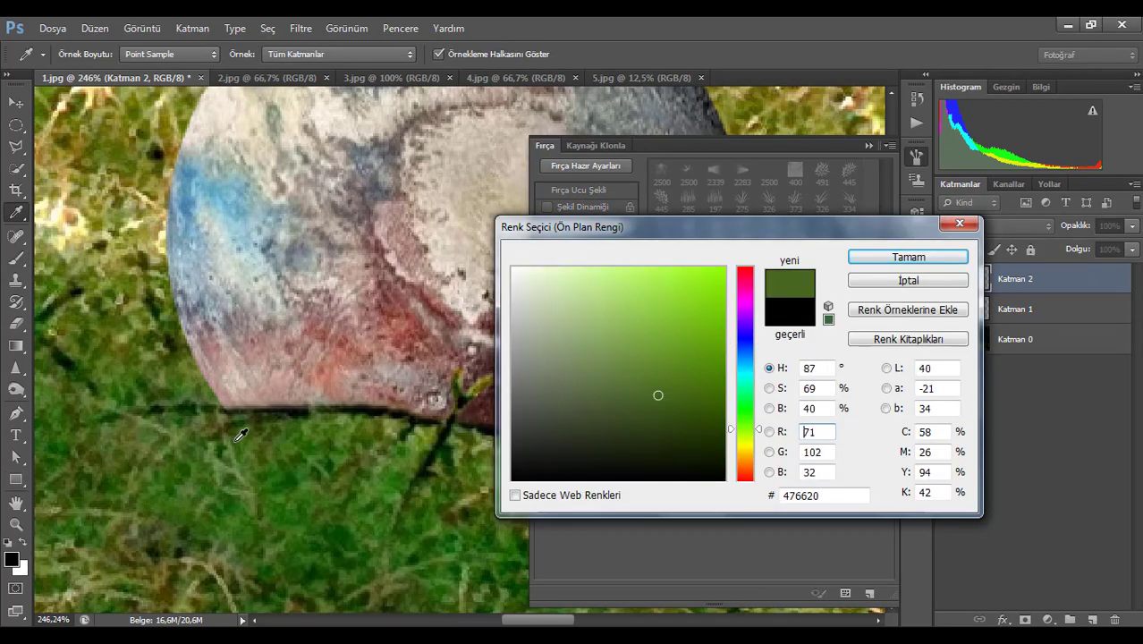
click(279, 437)
click(907, 257)
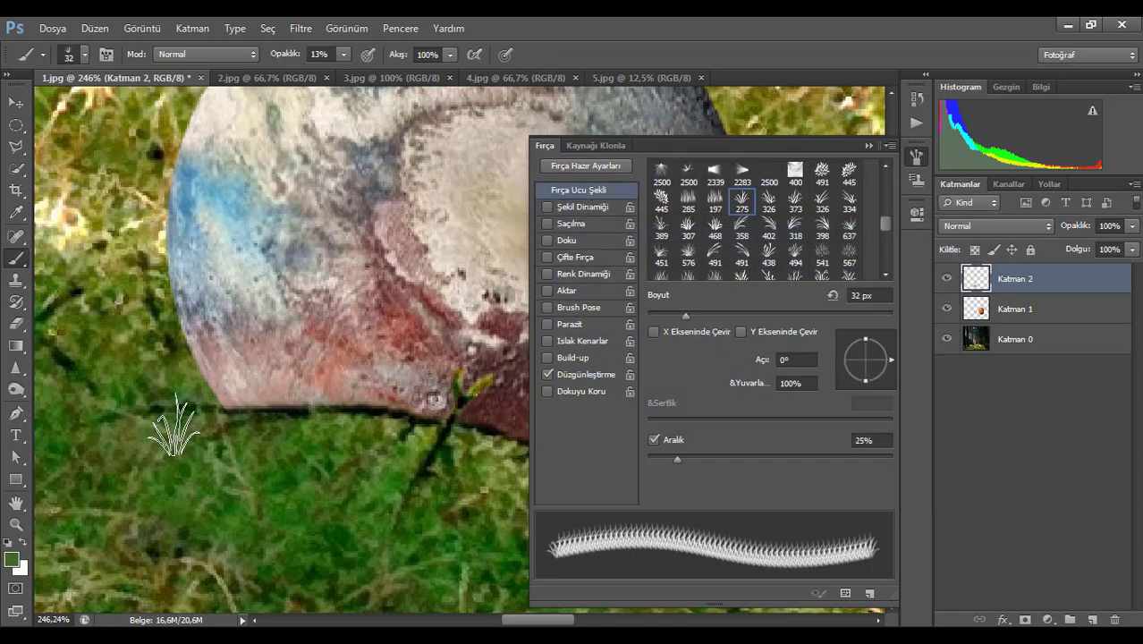
key(F5)
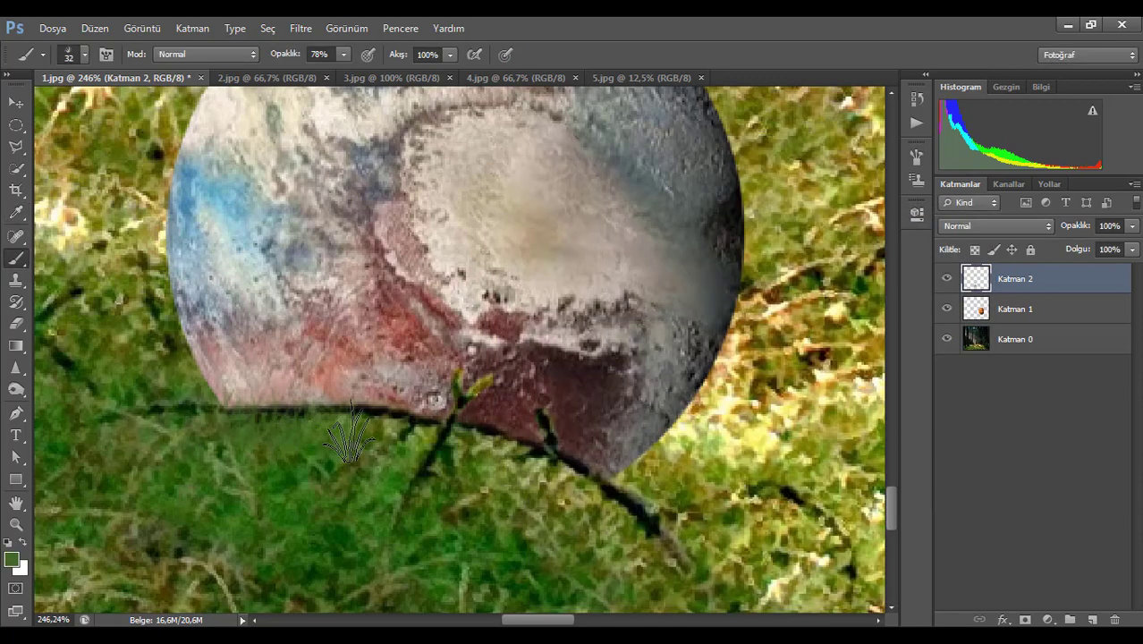
- Enable Shape Dynamics for the grass brush with 9% size jitter, 6% minimum diameter and 68% angle jitter
click(106, 54)
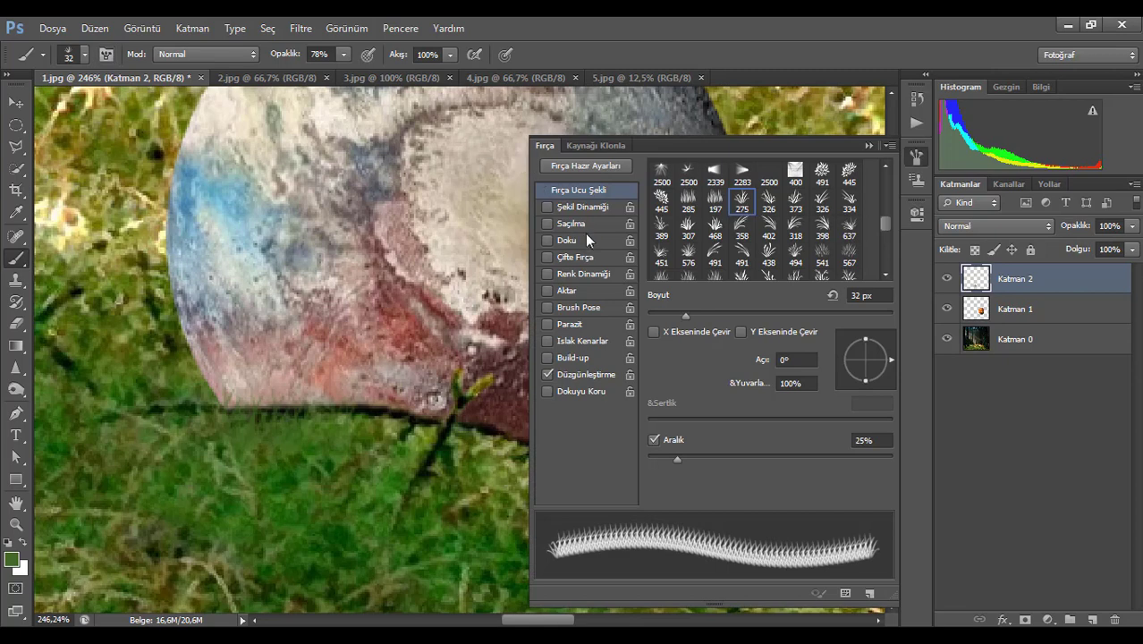
click(583, 207)
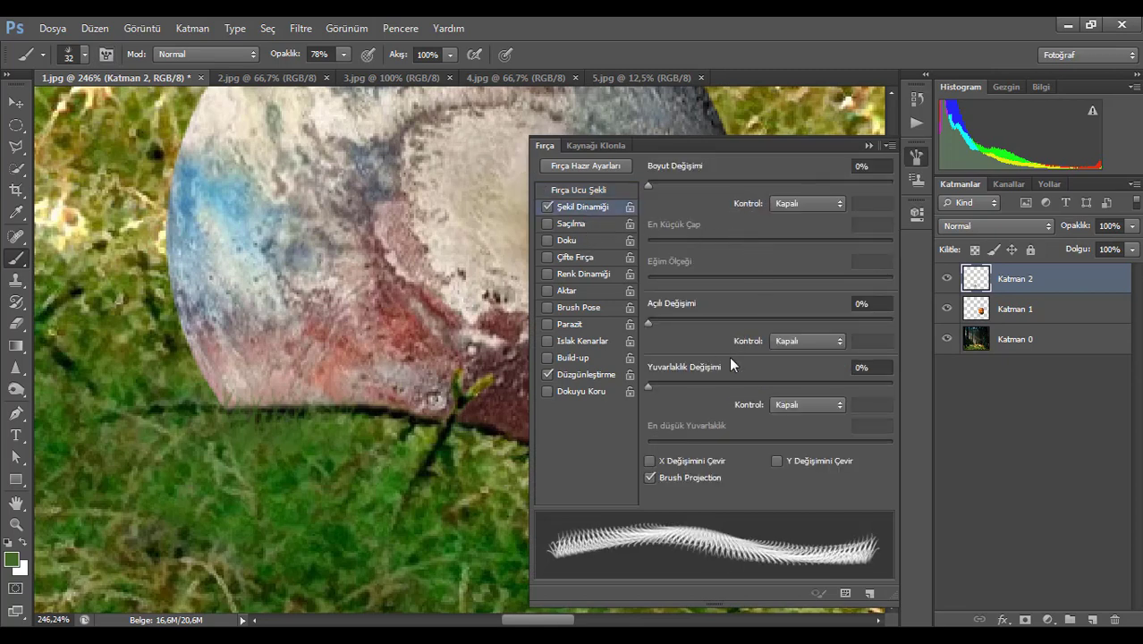
drag(650, 325, 657, 329)
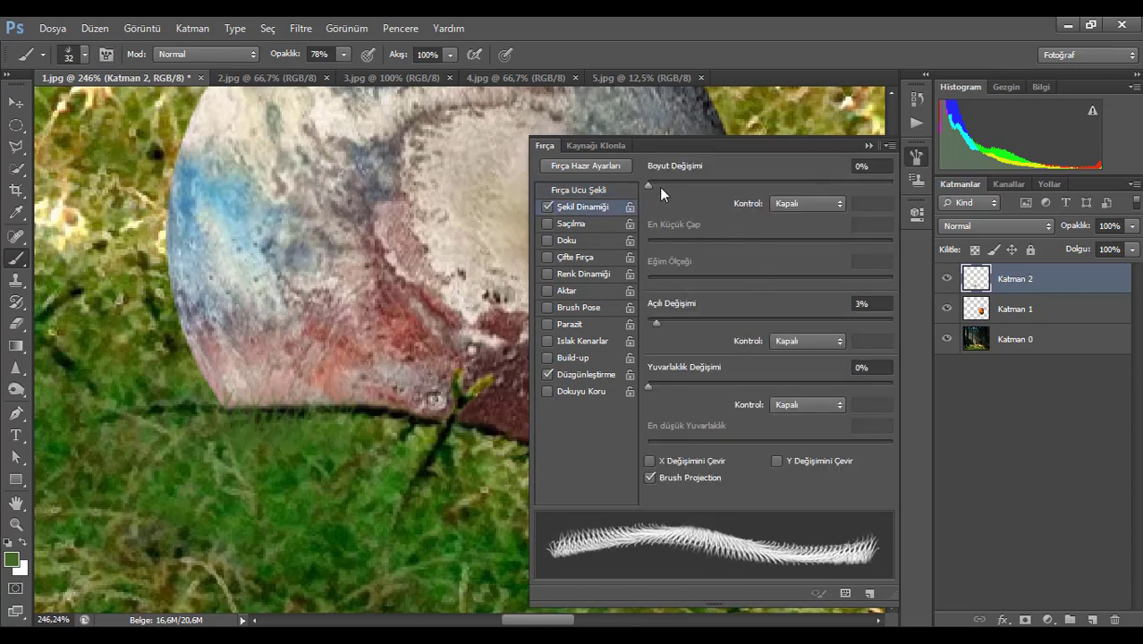
drag(654, 184, 656, 186)
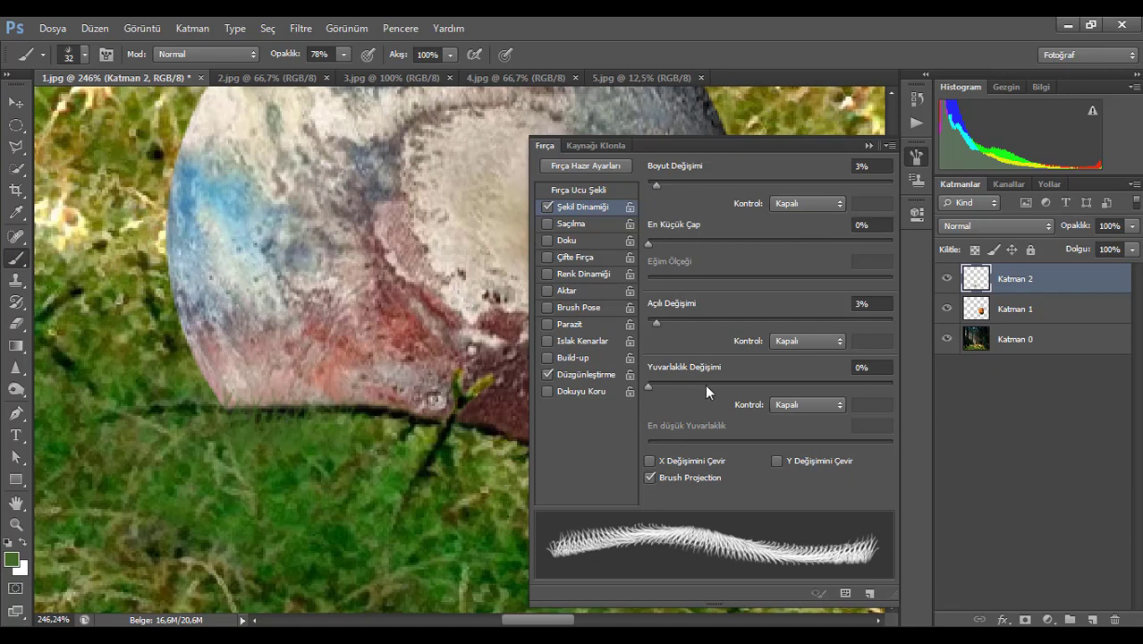
drag(652, 384, 648, 386)
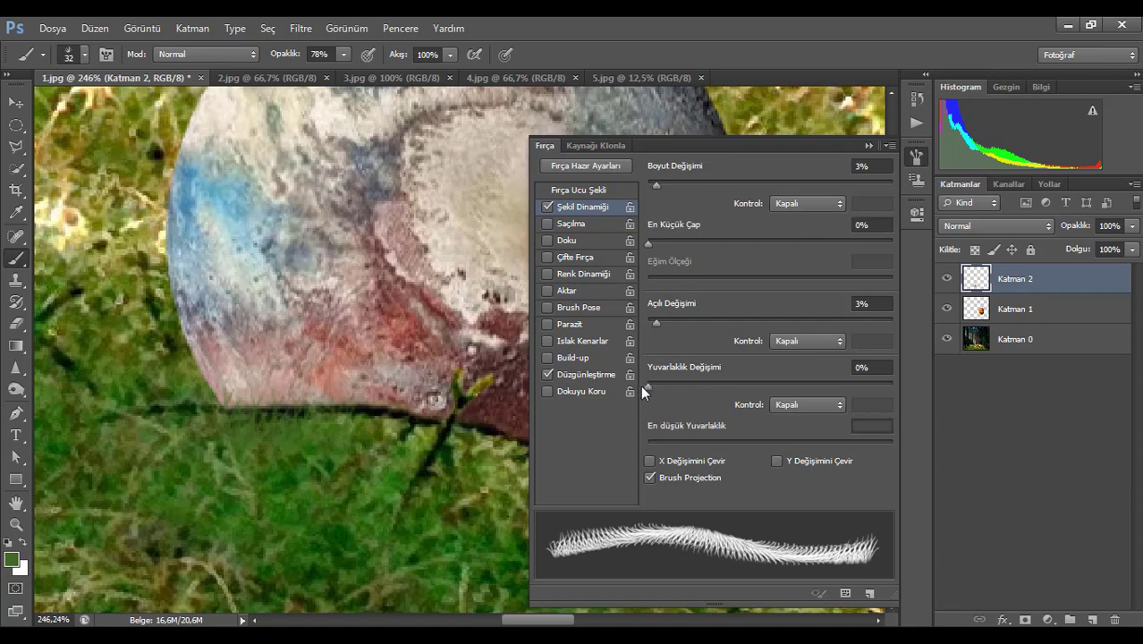
mouse_move(657, 318)
mouse_down()
mouse_move(637, 329)
mouse_move(815, 351)
mouse_up()
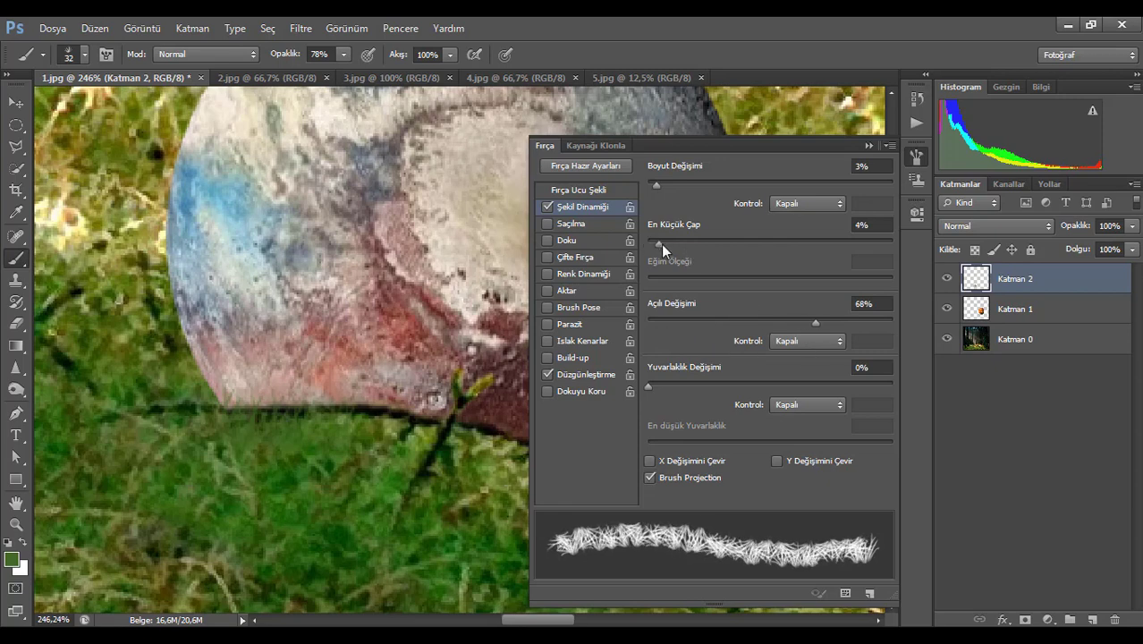
drag(662, 249, 662, 250)
drag(667, 184, 670, 189)
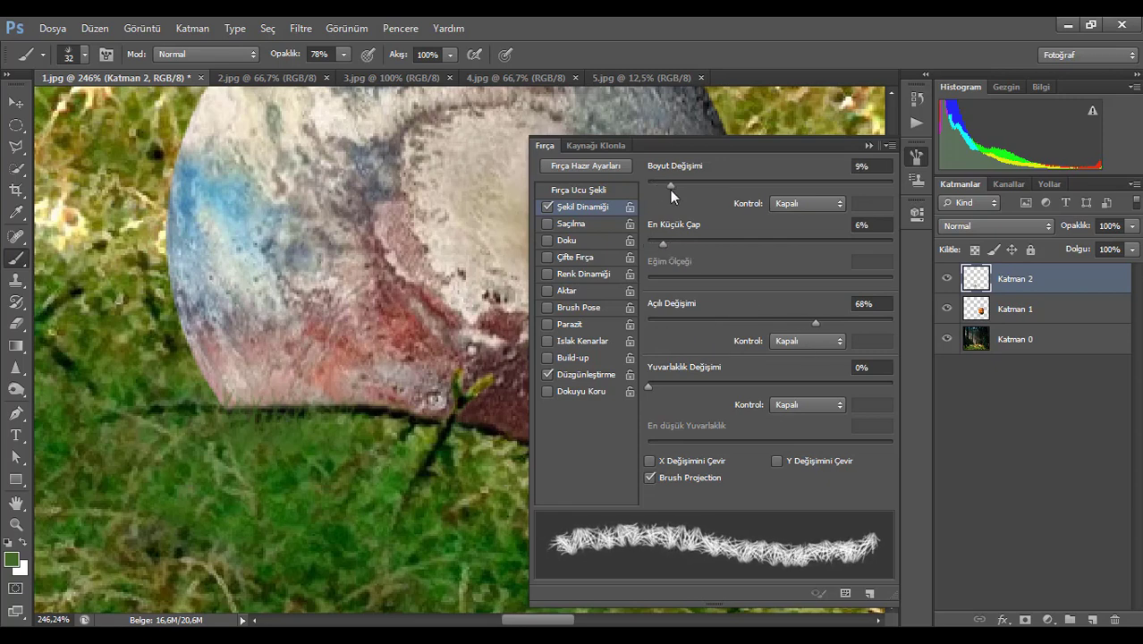
- Paint grass blades along the branch at the multicoloured planet's lower edge, sampling a darker green from the grass for further strokes
click(869, 146)
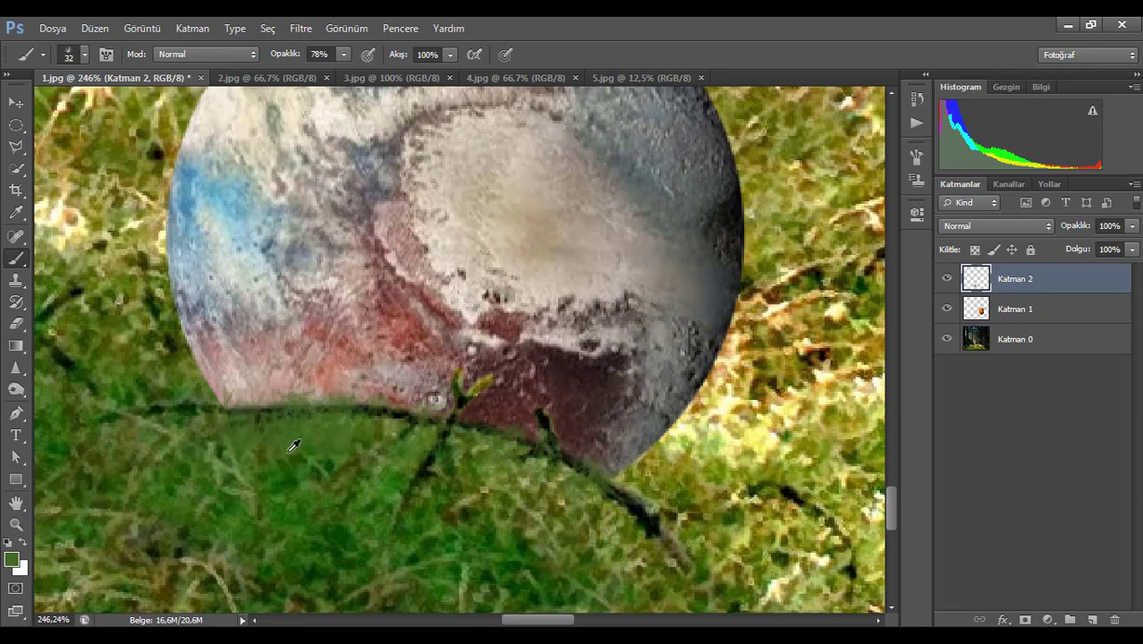
key(ctrl+0)
scroll(400, 434, up, 6)
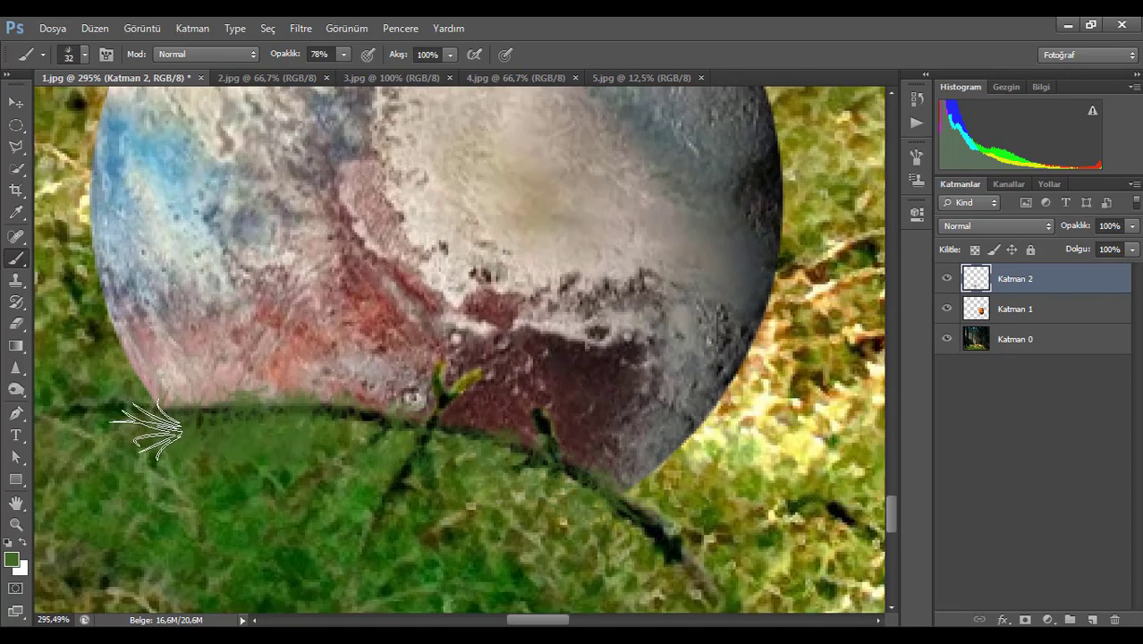
click(15, 212)
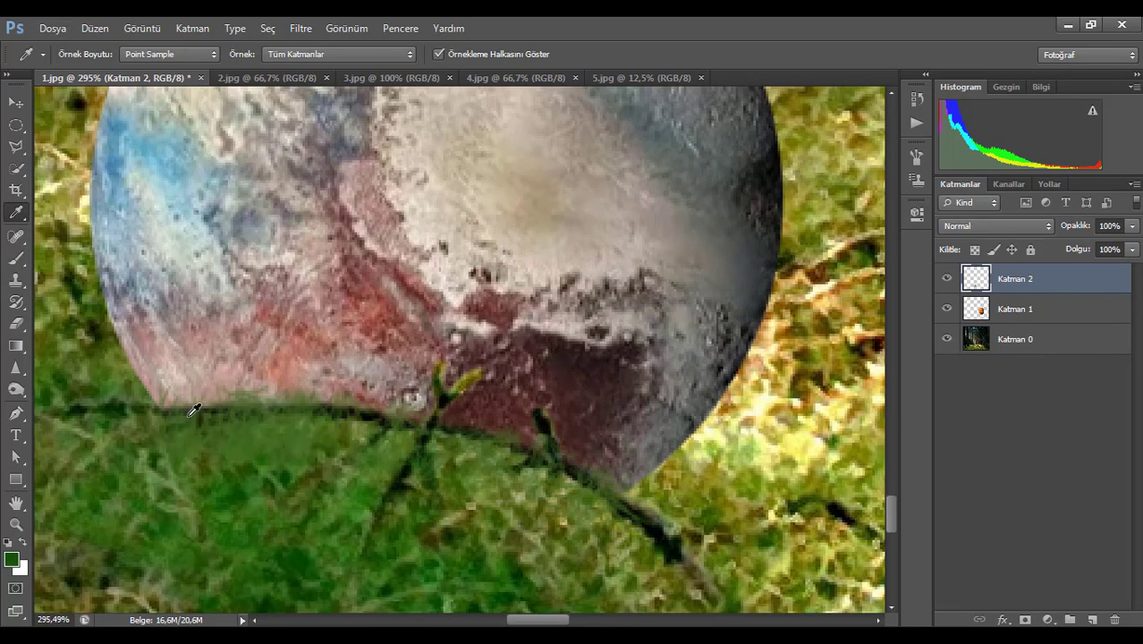
click(15, 258)
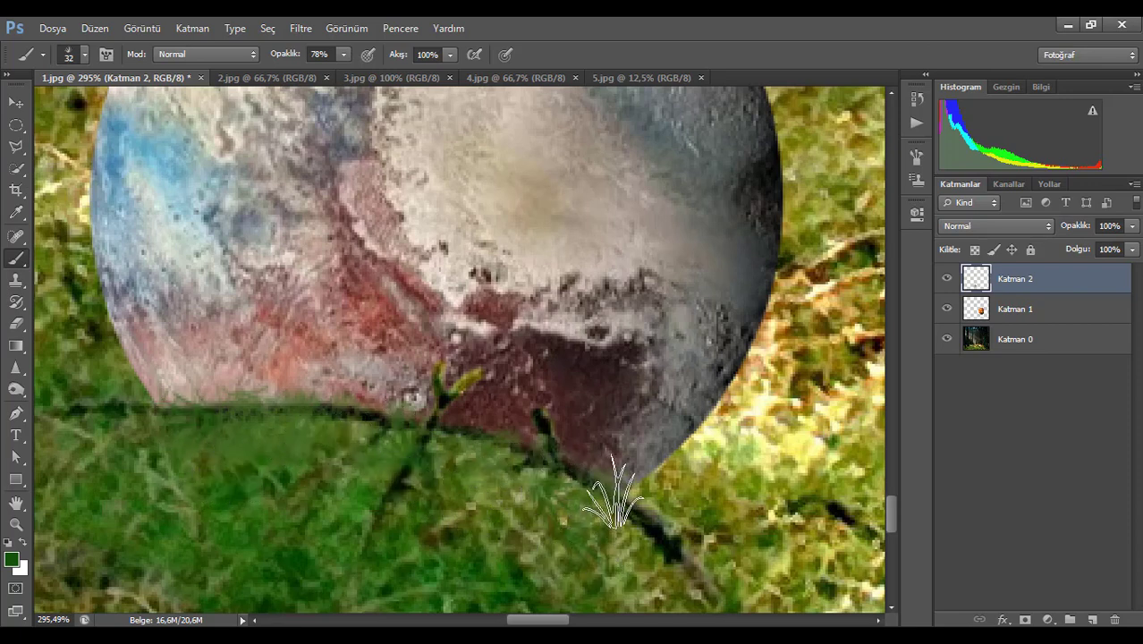
scroll(614, 492, down, 10)
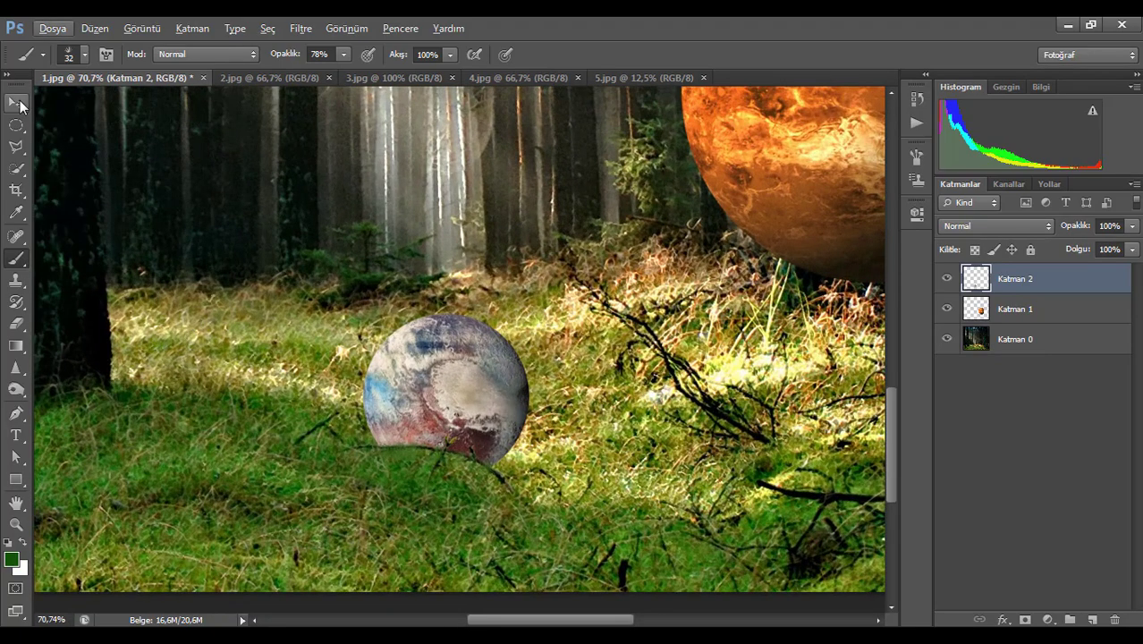
click(106, 54)
click(868, 146)
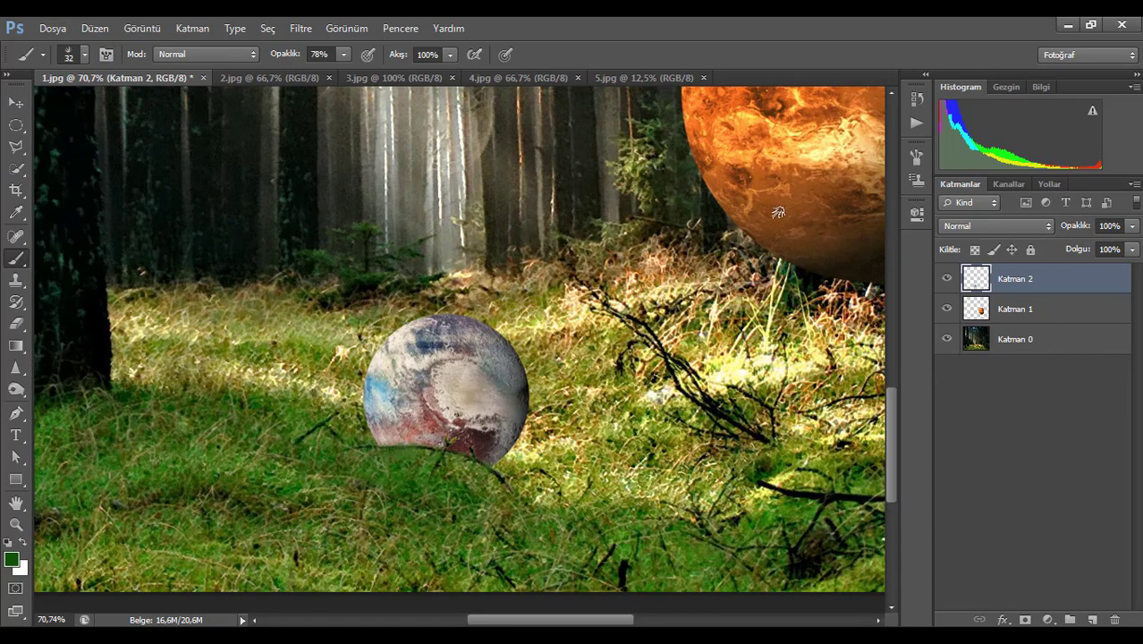
key(ctrl+0)
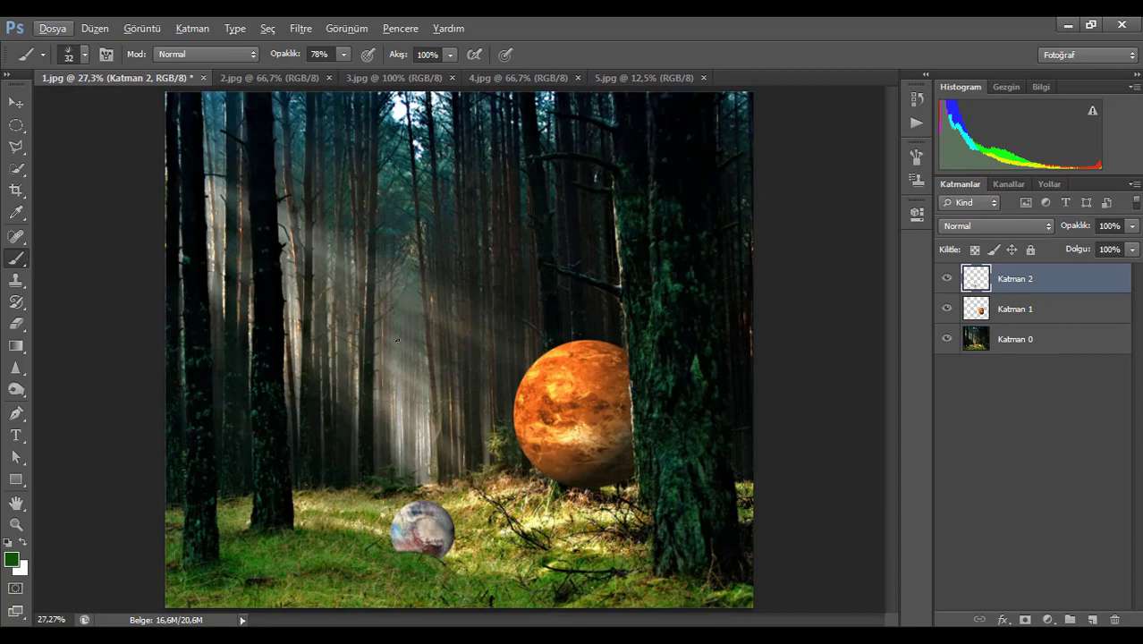
- Select the orange planet in 4.jpg with an elliptical selection and bring it into the forest image
click(518, 77)
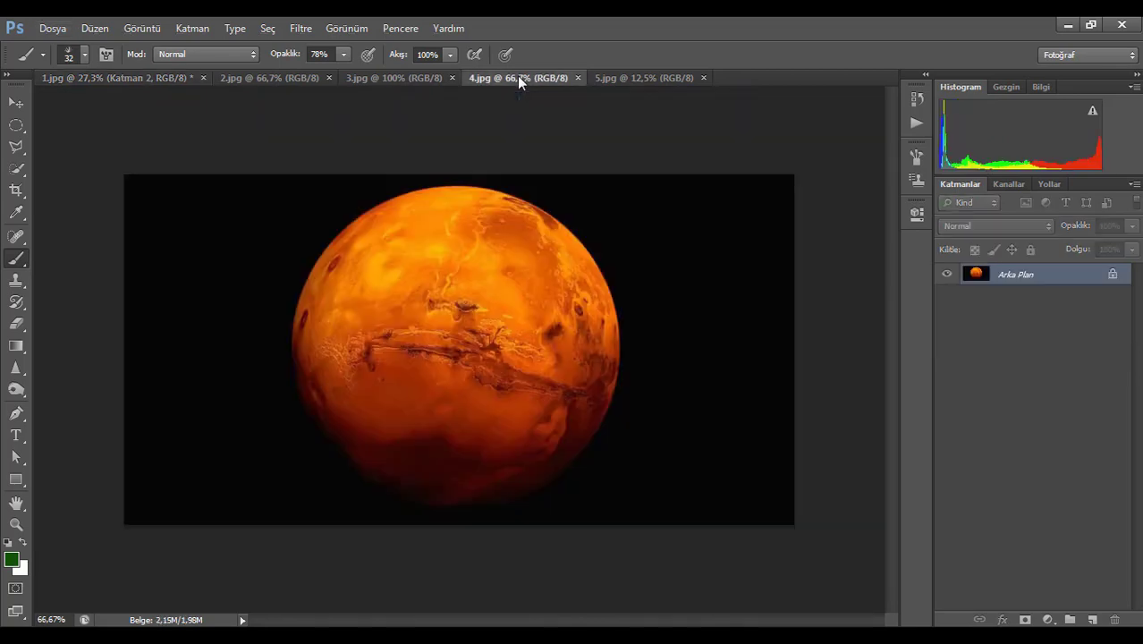
click(16, 125)
drag(316, 212, 631, 504)
key(v)
drag(460, 335, 400, 404)
- Scale the newly added orange planet to about 35% and place it between the trees above the multicoloured planet
key(ctrl+t)
drag(463, 315, 408, 367)
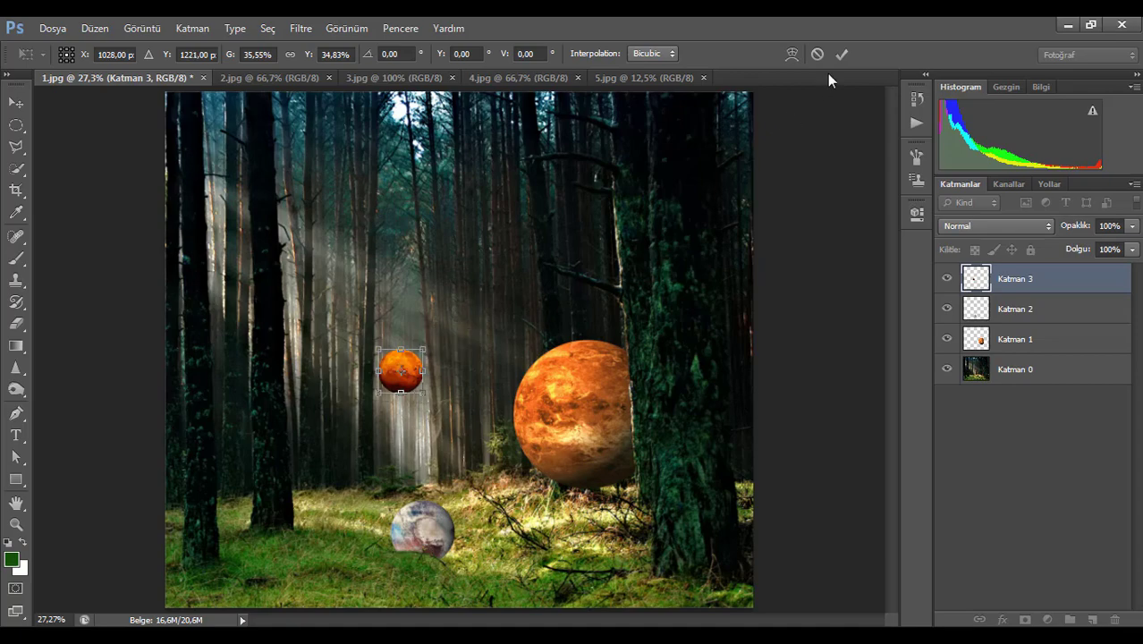
click(842, 54)
- Add a new empty layer directly above the large orange planet's layer, Katman 1, with the Brush active
scroll(412, 373, up, 3)
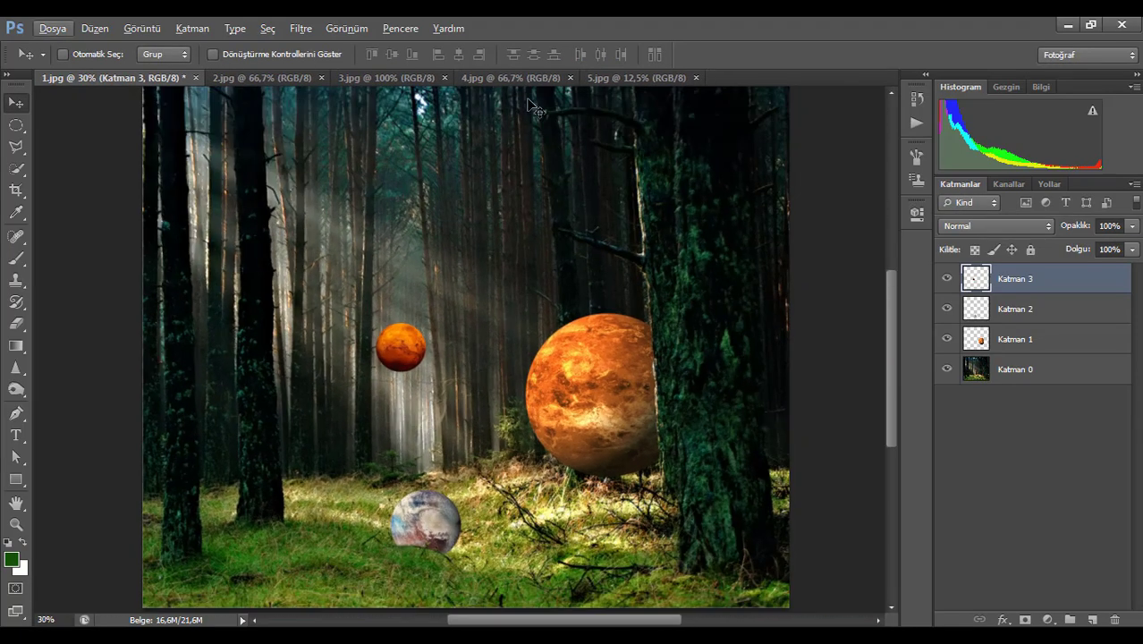
scroll(505, 322, up, 2)
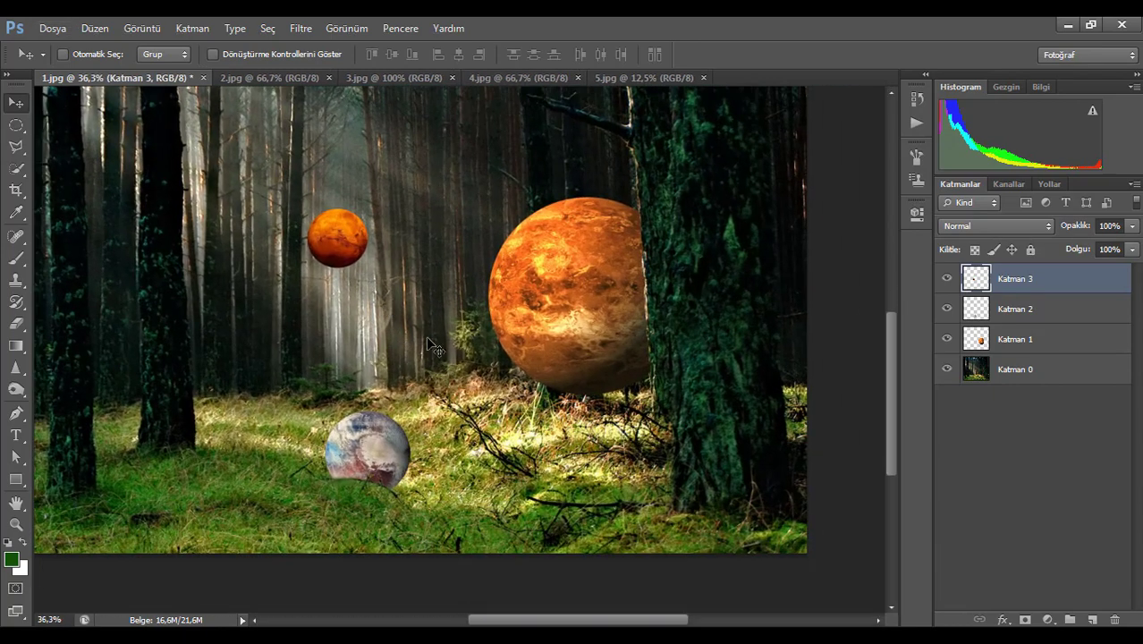
click(1052, 354)
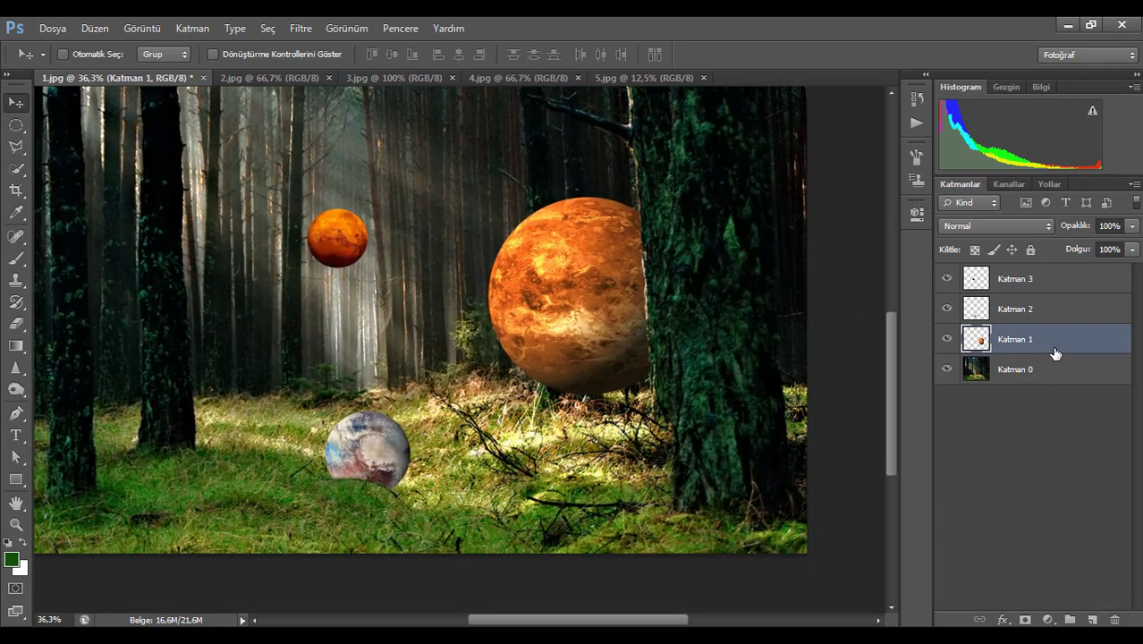
key(b)
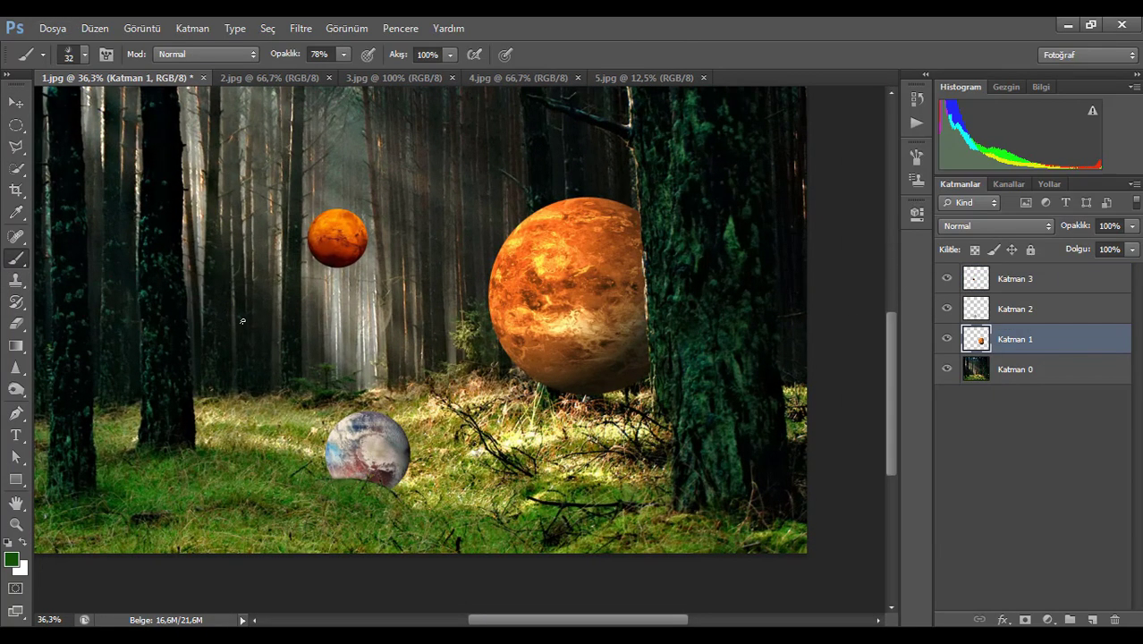
click(1092, 620)
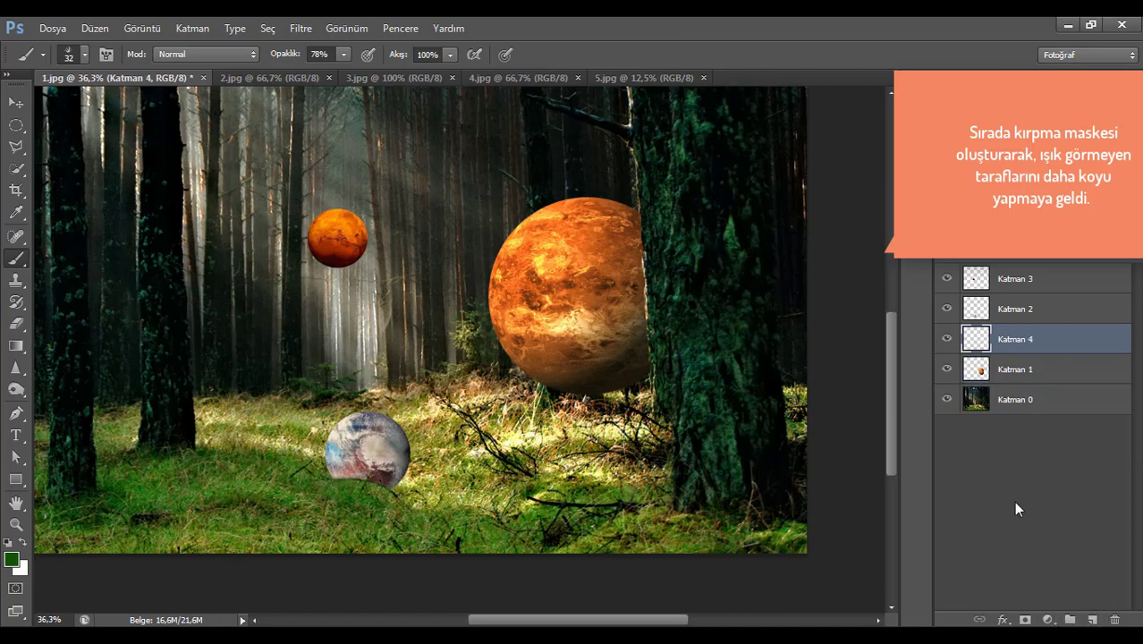
- Clip Katman 4 to the large orange planet's layer and set a soft round brush at 236 px with 22% opacity
right_click(1020, 342)
click(917, 253)
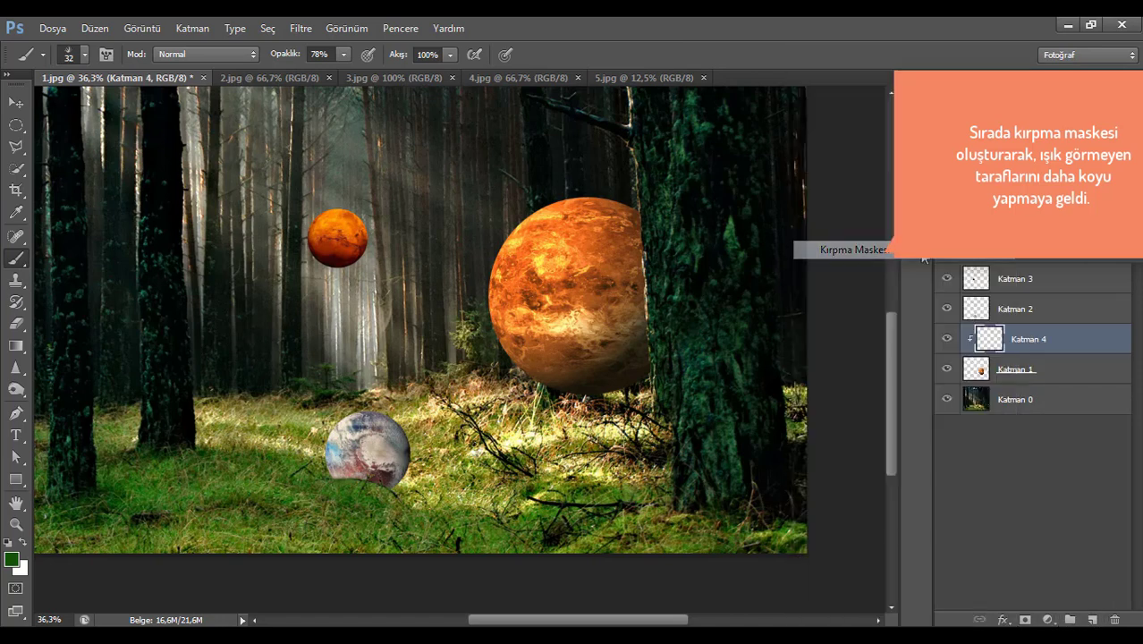
click(84, 54)
click(35, 181)
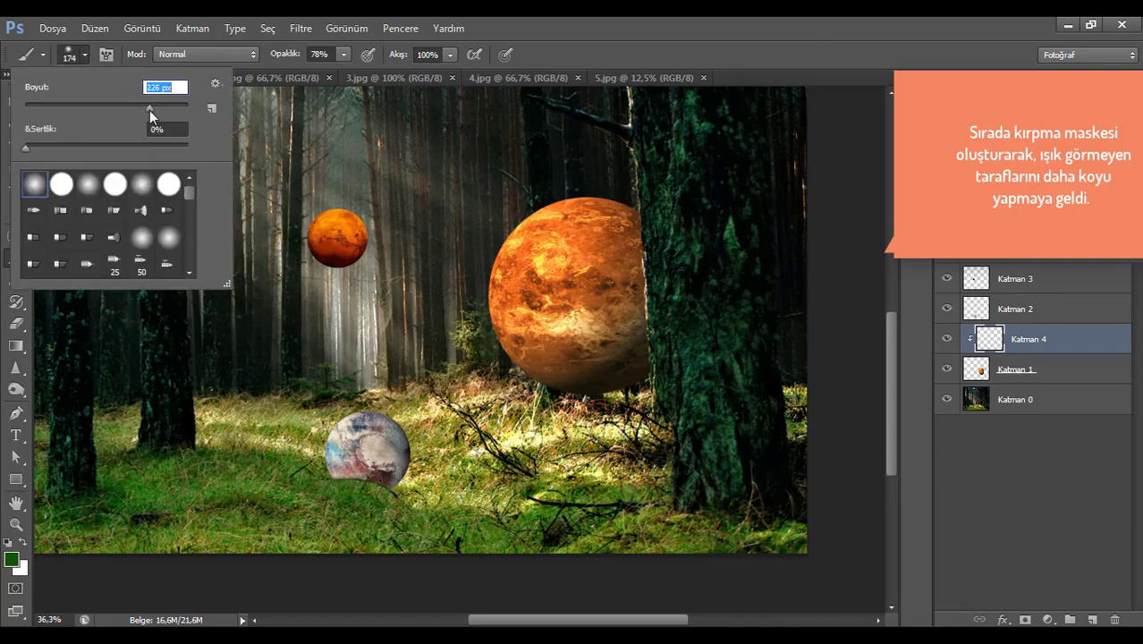
click(344, 54)
drag(302, 74, 295, 76)
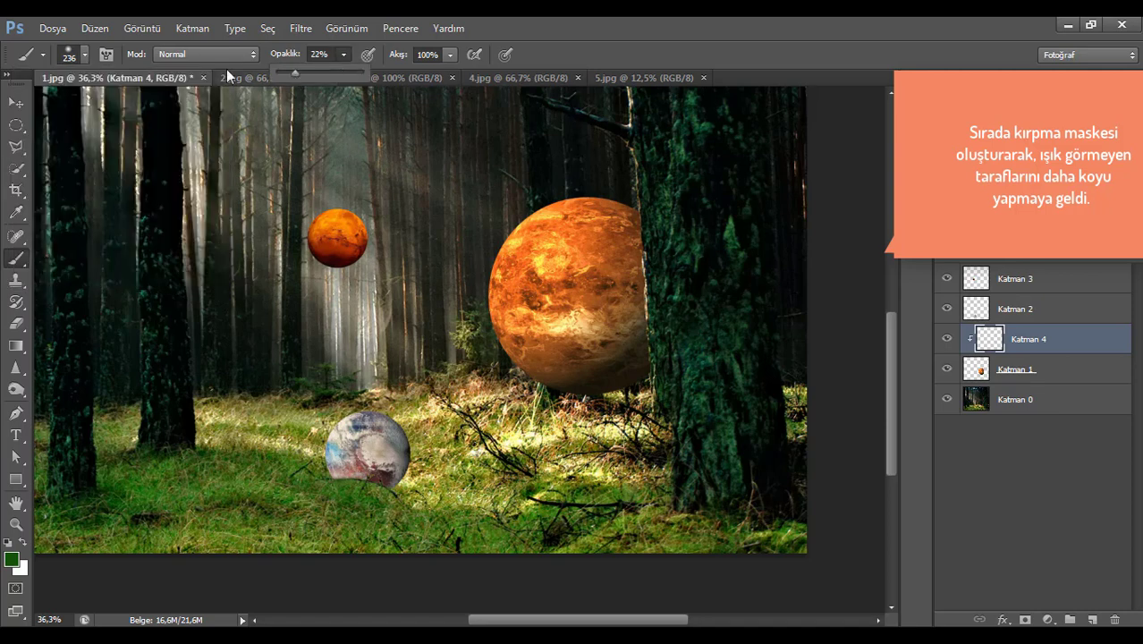
click(84, 56)
click(547, 35)
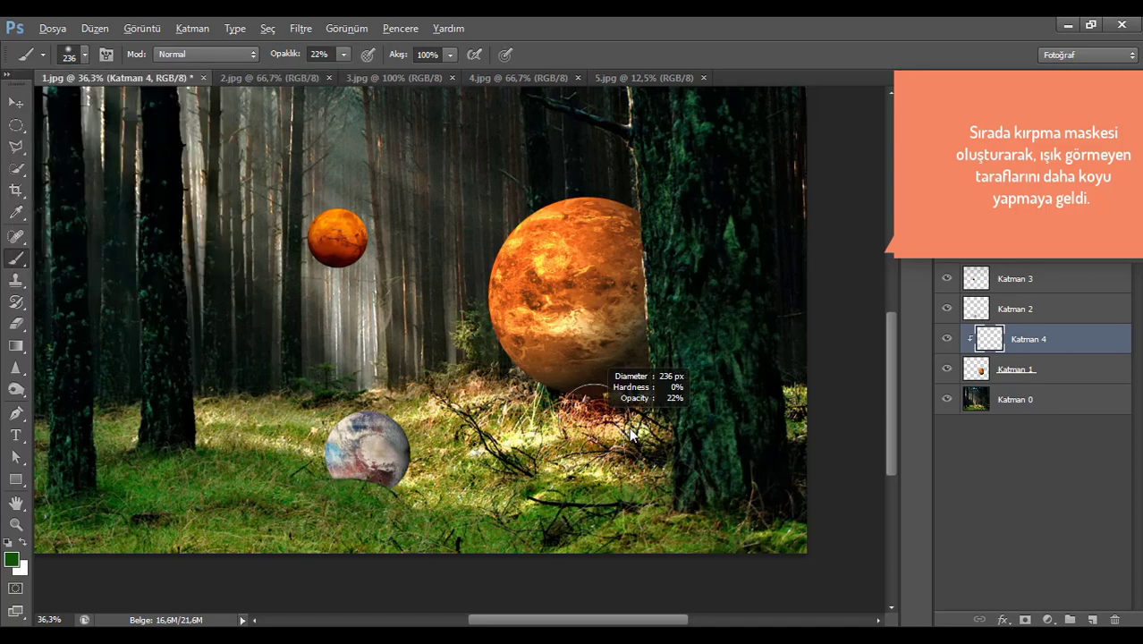
- Enlarge the brush to 539 px and set the foreground colour to black (000000)
right_click(655, 416)
mouse_move(656, 416)
mouse_down()
mouse_move(581, 384)
mouse_move(658, 375)
mouse_up()
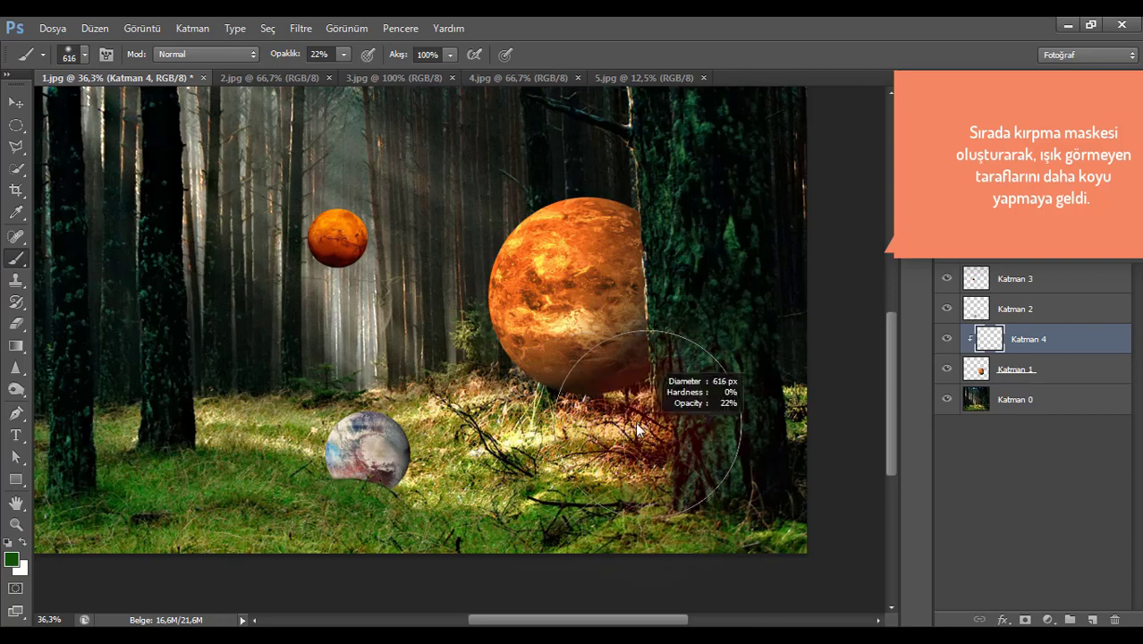
mouse_move(691, 232)
mouse_down()
mouse_move(685, 294)
mouse_move(666, 353)
mouse_up()
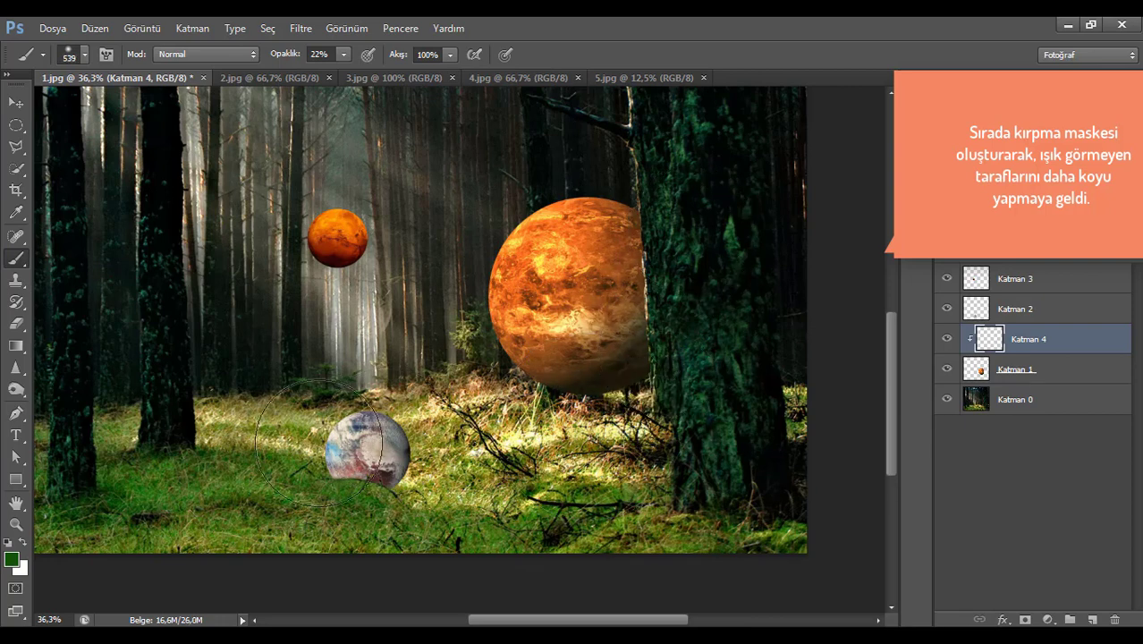
click(12, 560)
text(0)
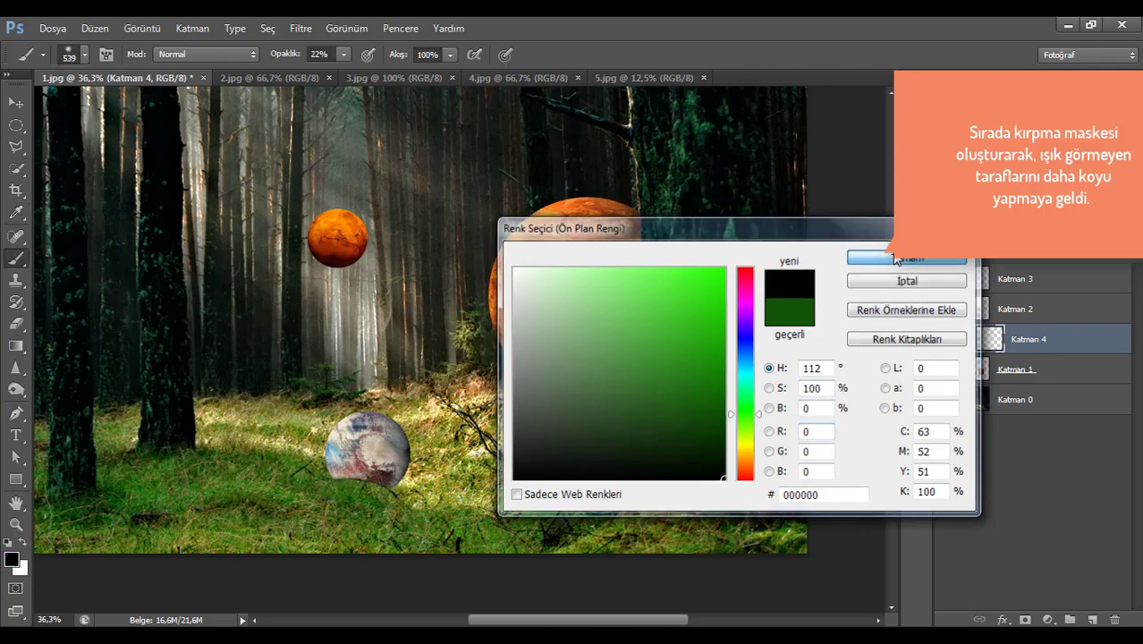
click(946, 350)
- Paint soft black shading over the lower and right side of the large orange planet on its clipped layer
mouse_move(669, 207)
mouse_down()
mouse_move(649, 340)
mouse_move(610, 461)
mouse_move(638, 432)
mouse_move(618, 368)
mouse_move(665, 280)
mouse_move(642, 209)
mouse_move(707, 225)
mouse_up()
drag(644, 301, 485, 414)
drag(682, 313, 518, 479)
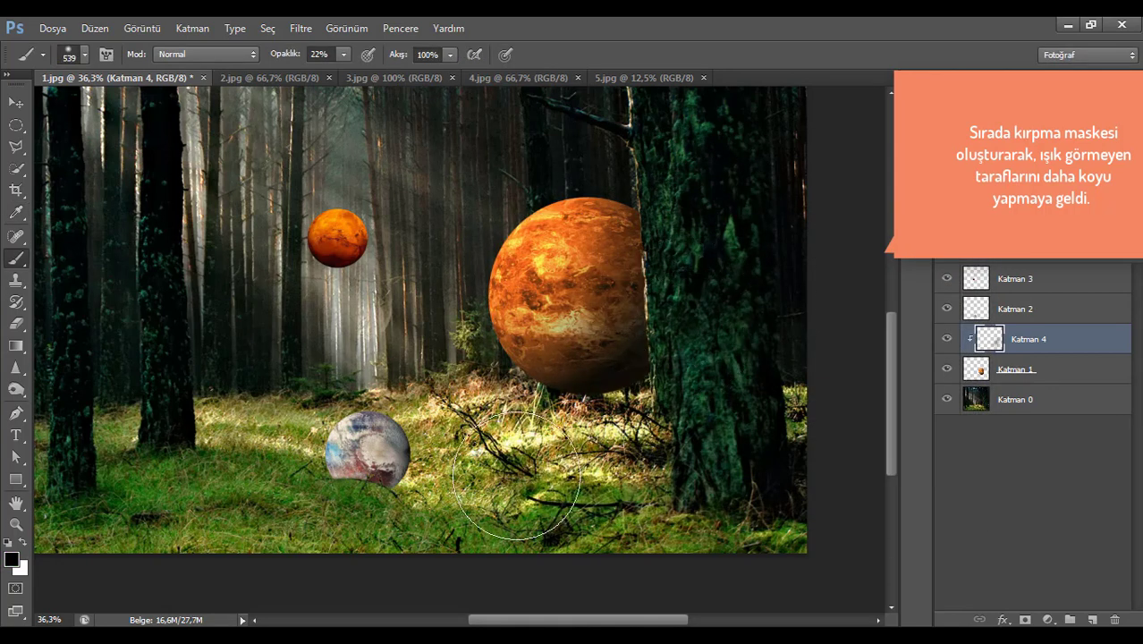
mouse_move(591, 355)
mouse_down()
mouse_move(621, 380)
mouse_move(697, 390)
mouse_move(587, 408)
mouse_up()
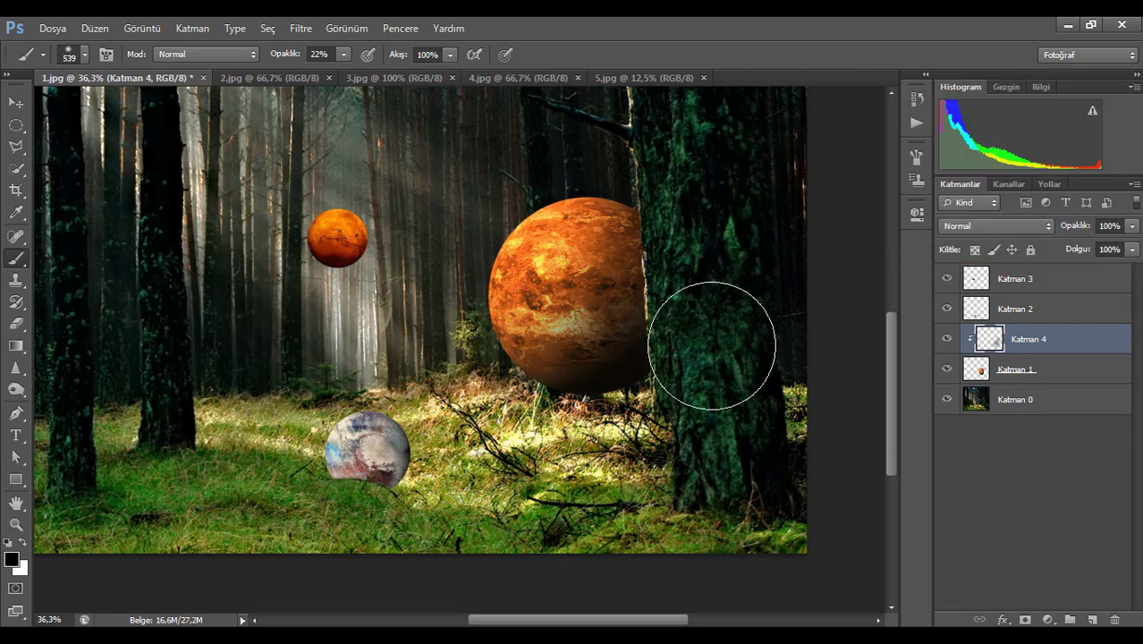
- Add a new layer above the multicoloured planet's layer, Katman 2, and clip it to that planet
click(1014, 313)
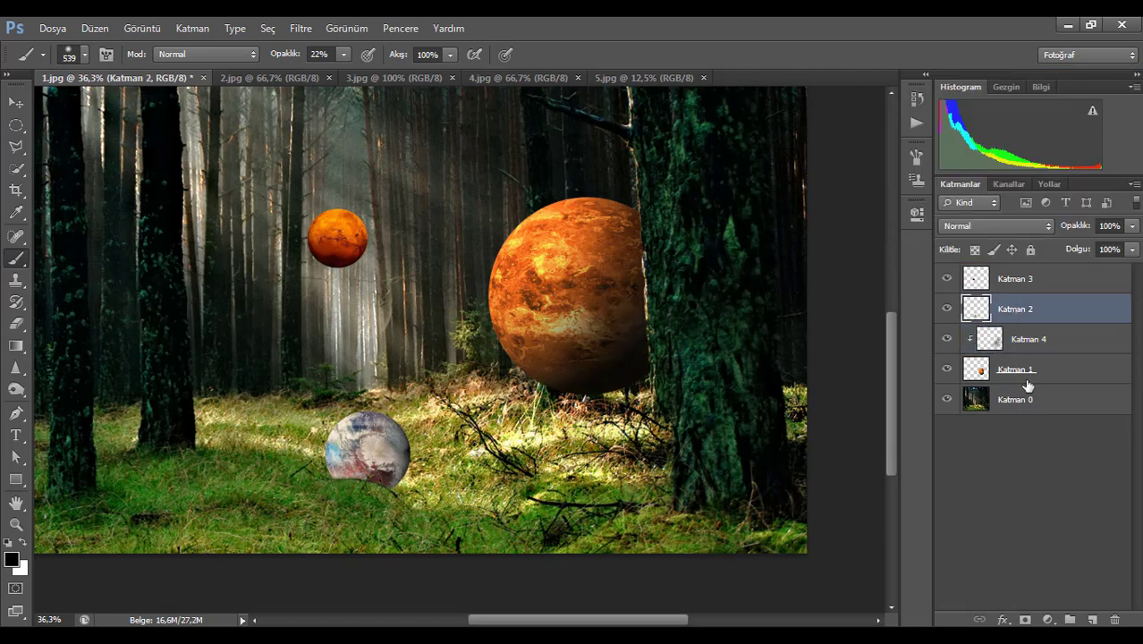
click(1092, 620)
right_click(1016, 313)
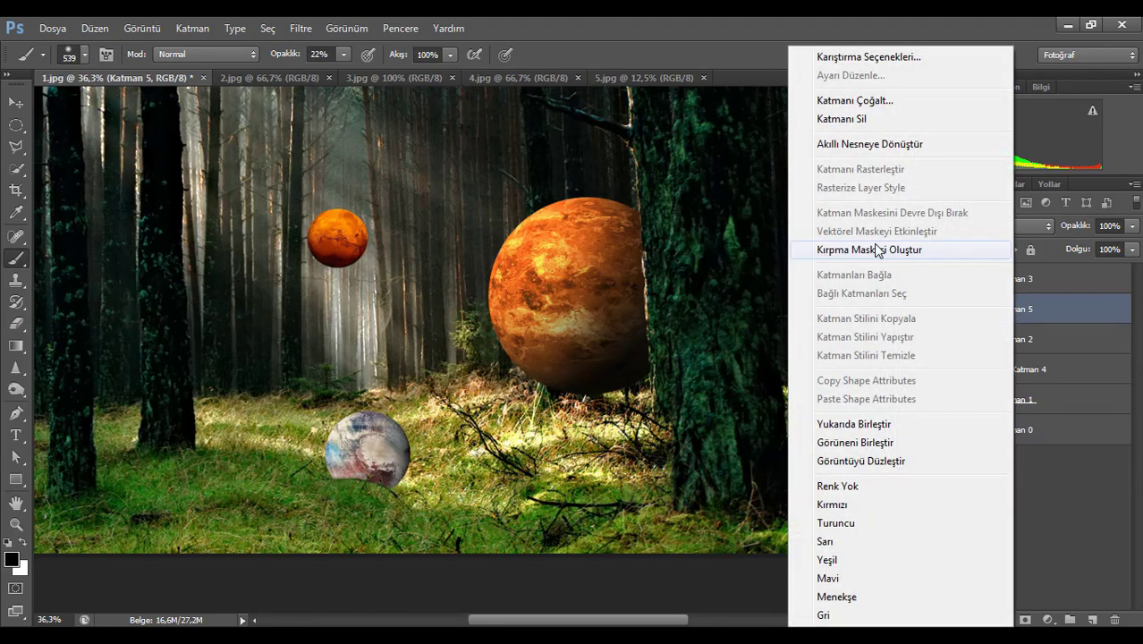
click(876, 251)
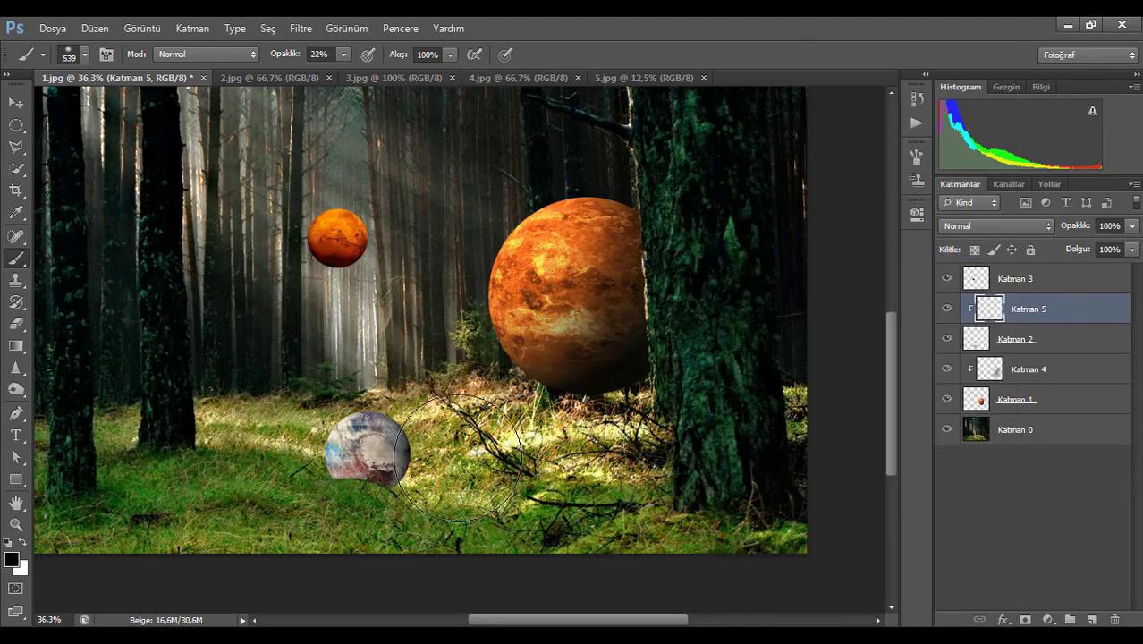
- Reduce the brush to 246 px and shade the right and lower side of the multicoloured planet in black
scroll(402, 470, up, 5)
scroll(407, 468, up, 2)
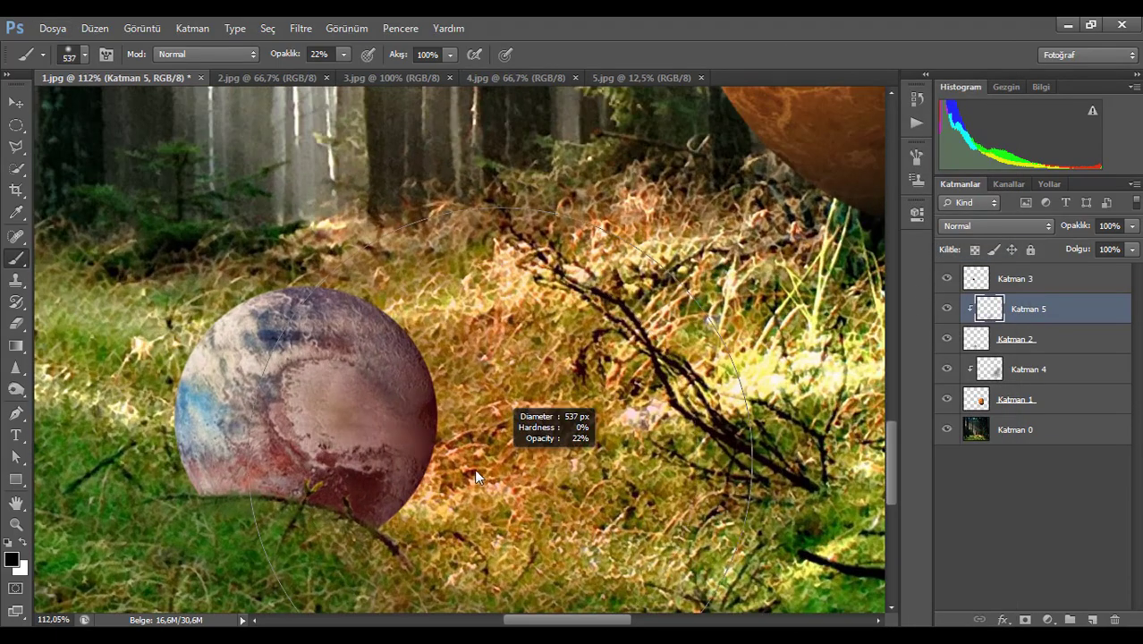
drag(474, 468, 365, 469)
right_click(447, 392)
key(Escape)
mouse_move(455, 376)
mouse_down()
mouse_move(445, 516)
mouse_move(320, 576)
mouse_move(417, 534)
mouse_move(297, 542)
mouse_move(187, 525)
mouse_move(312, 541)
mouse_move(466, 350)
mouse_up()
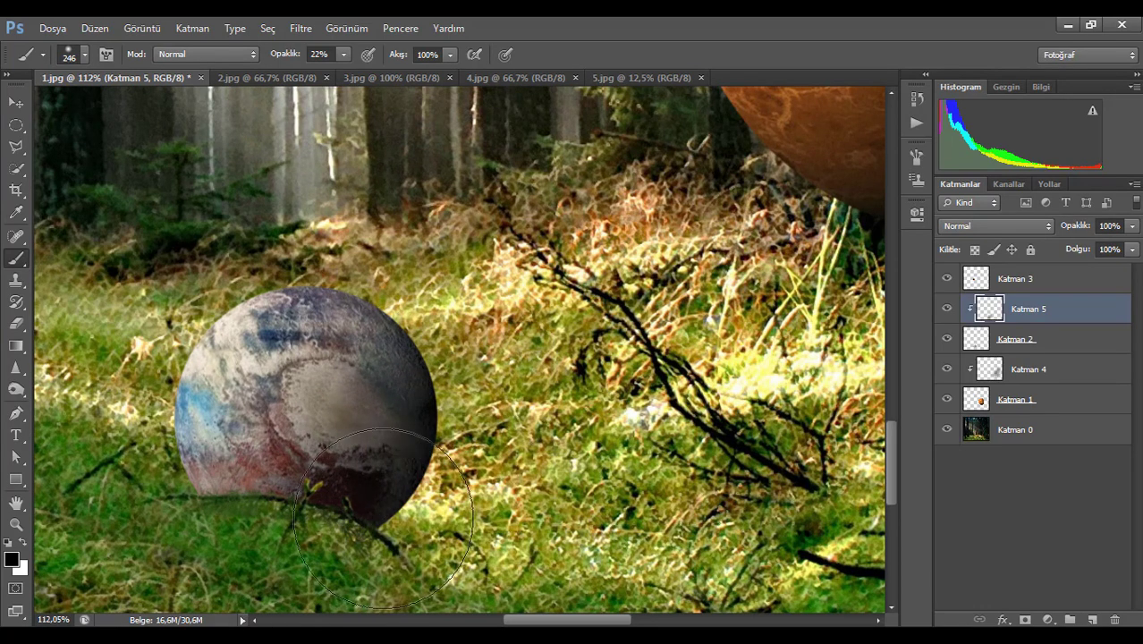
scroll(454, 505, down, 2)
scroll(454, 505, down, 3)
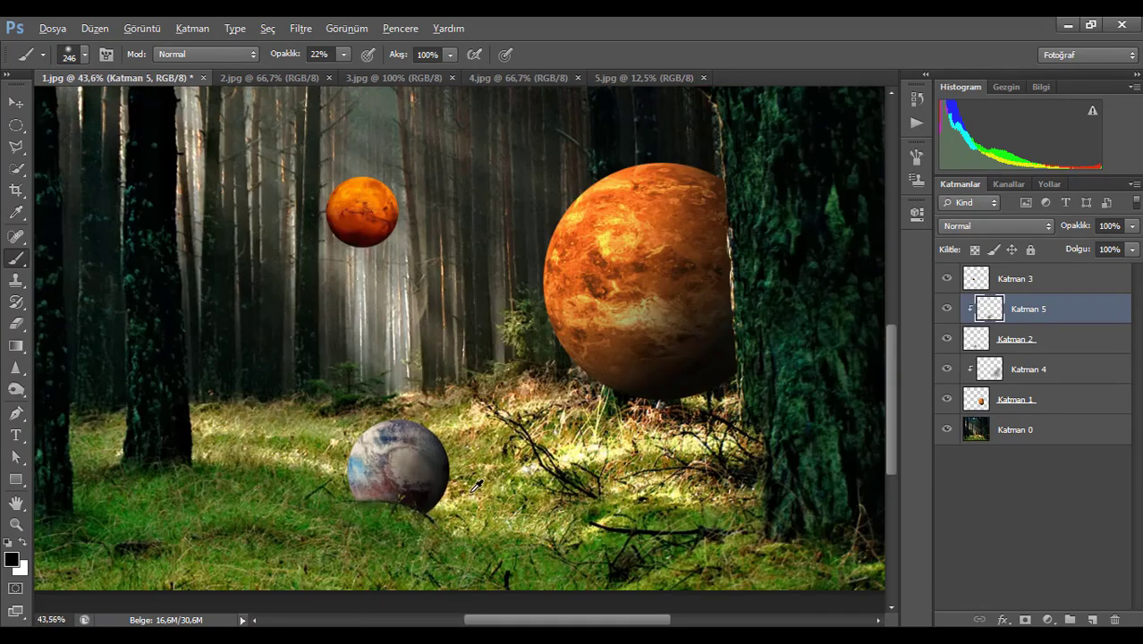
mouse_move(454, 487)
mouse_down()
mouse_move(424, 509)
mouse_move(356, 526)
mouse_up()
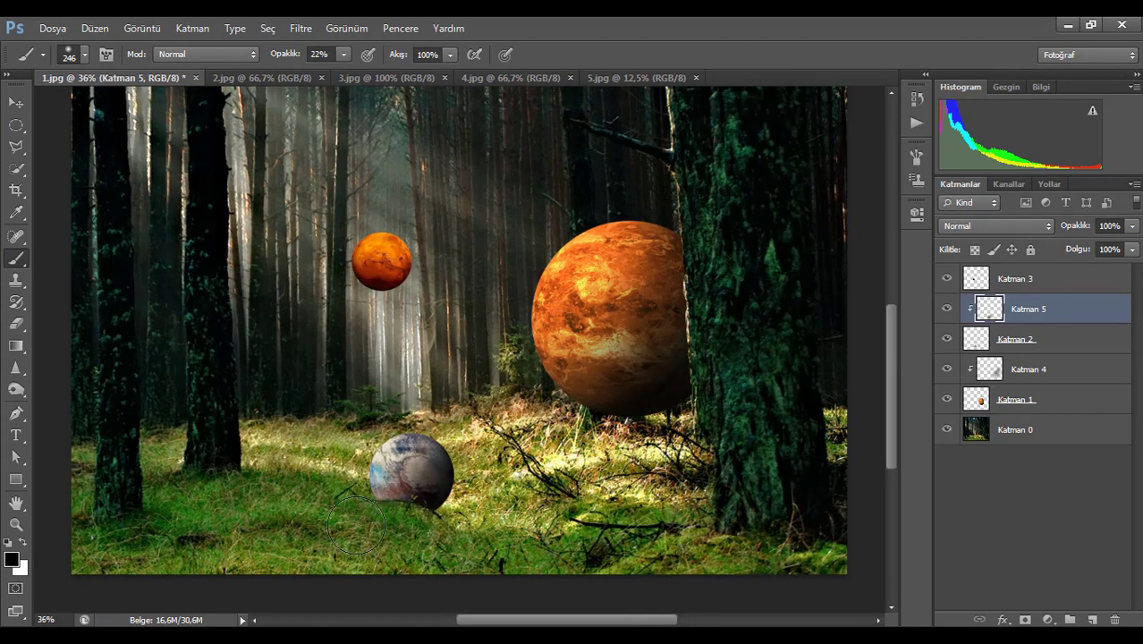
- Add a new layer above the small orange planet's layer, Katman 3, and clip it to that planet
scroll(397, 315, up, 2)
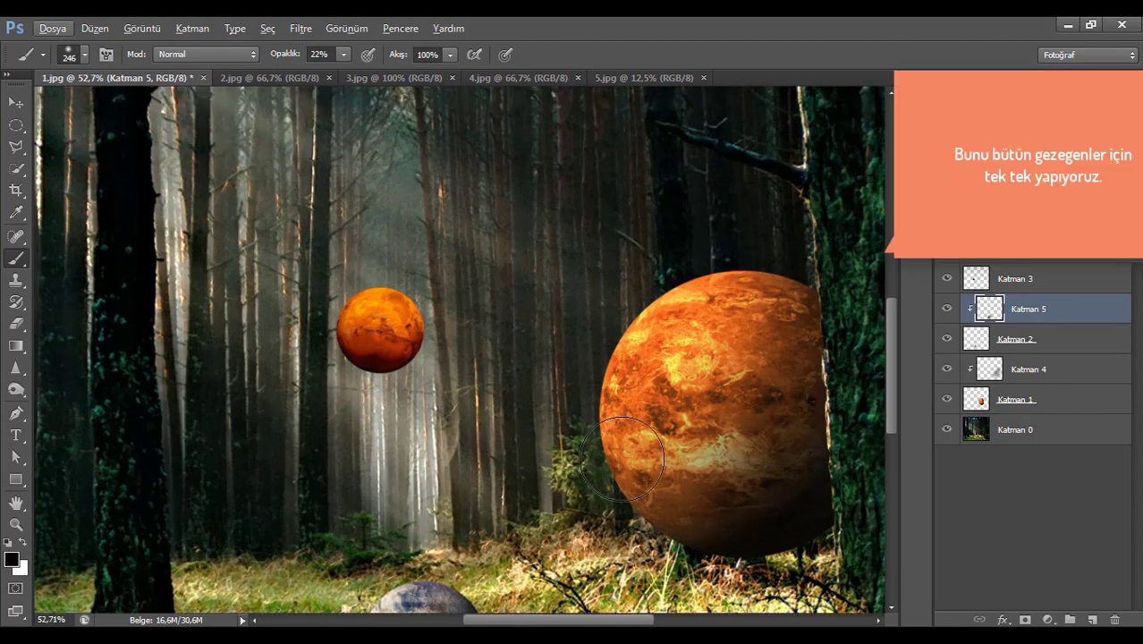
click(1019, 284)
click(1091, 621)
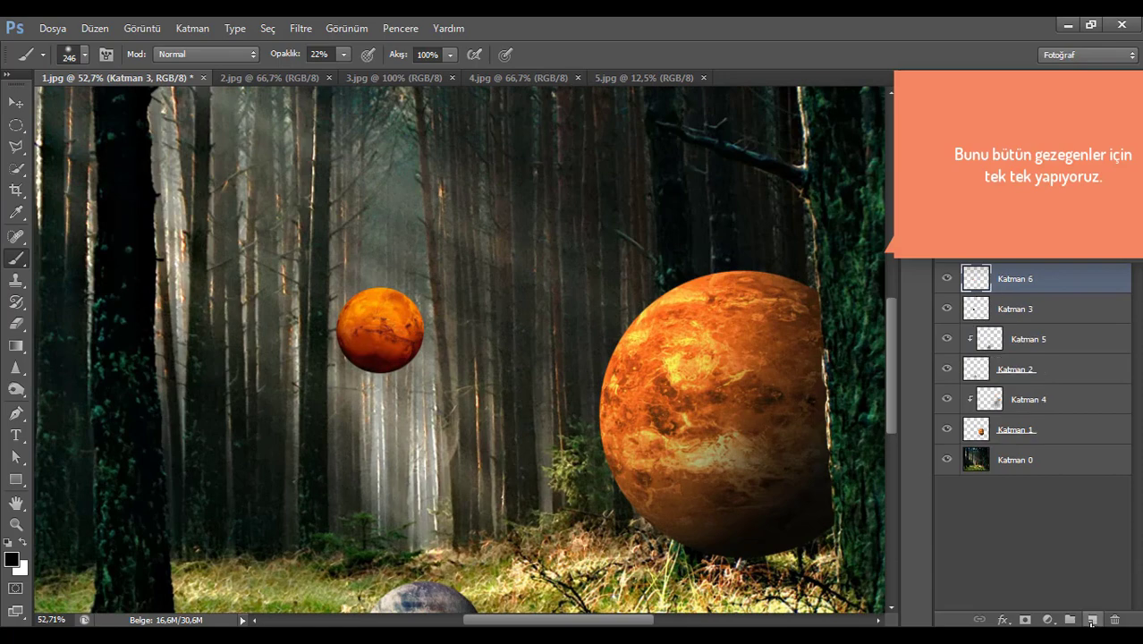
right_click(1022, 286)
click(837, 248)
- Rotate the small orange planet on Katman 3 by -35.05° with Free Transform and apply it
scroll(483, 322, up, 5)
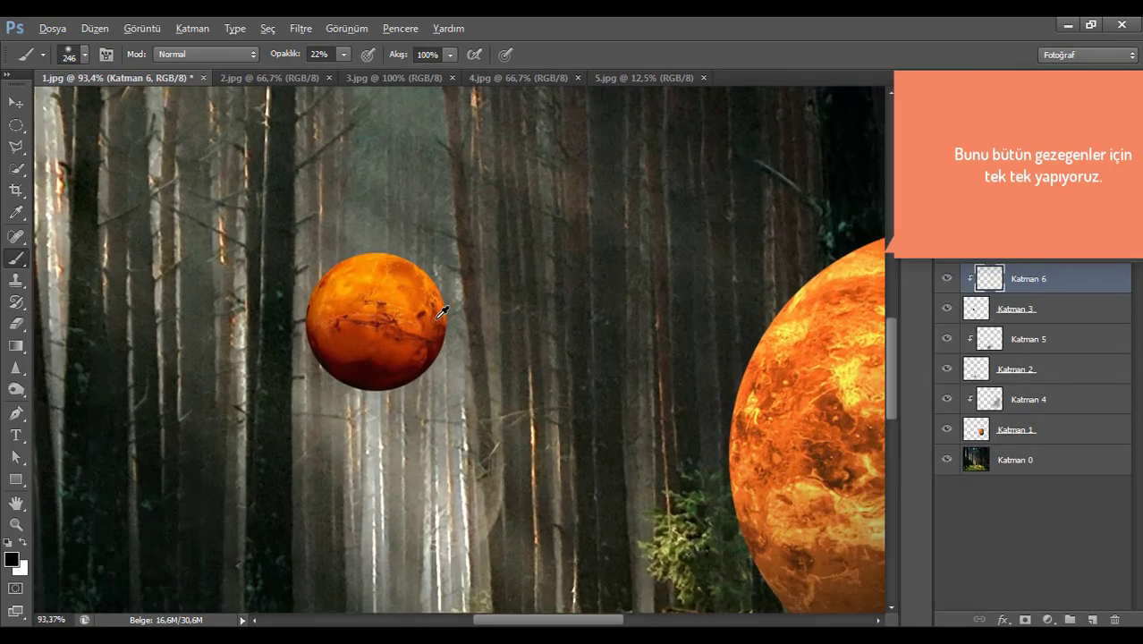
click(1042, 314)
key(ctrl+t)
drag(330, 189, 229, 197)
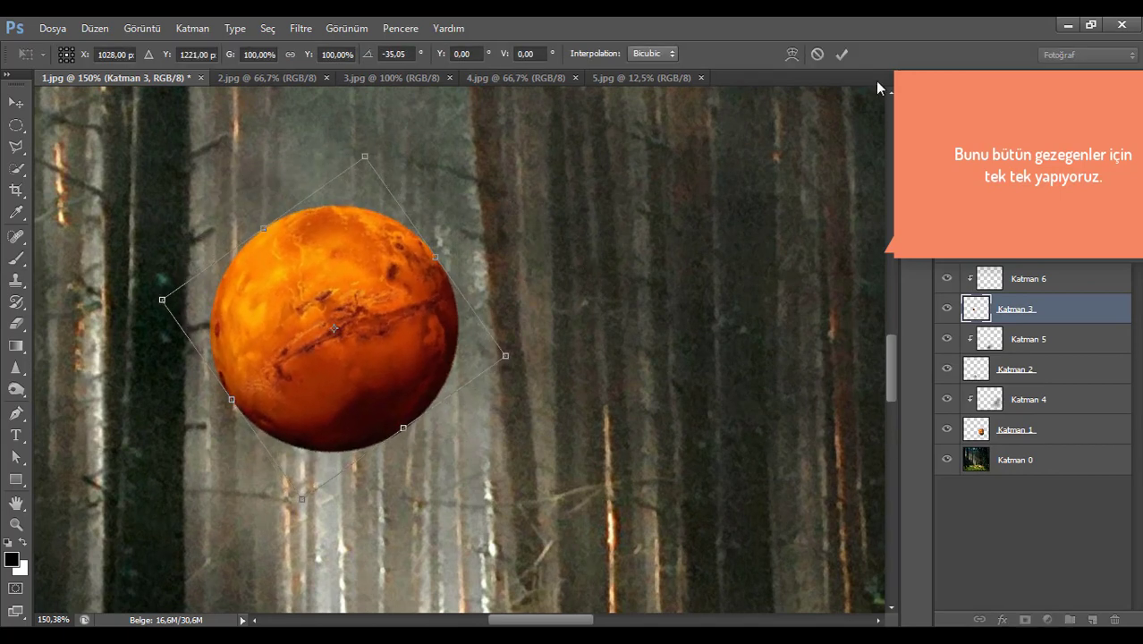
click(840, 53)
- Paint black shading over the lower-right side of the small orange planet on its clipped layer, Katman 6
click(1039, 287)
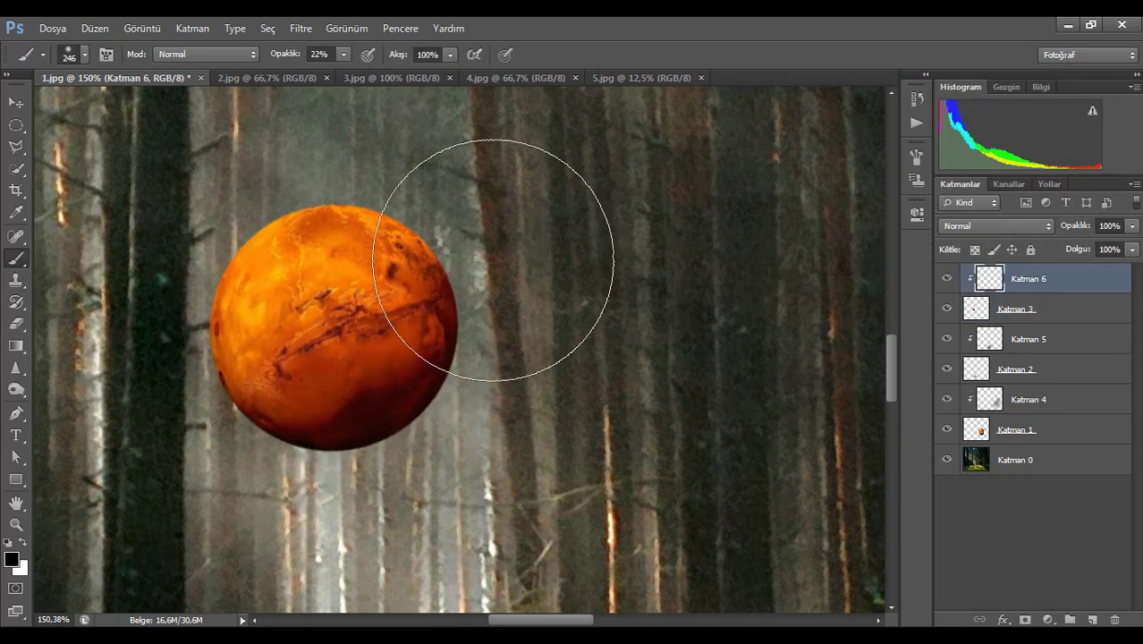
mouse_move(362, 472)
mouse_down()
mouse_move(406, 494)
mouse_move(434, 478)
mouse_move(420, 402)
mouse_up()
mouse_move(486, 222)
mouse_down()
mouse_move(421, 377)
mouse_move(358, 358)
mouse_up()
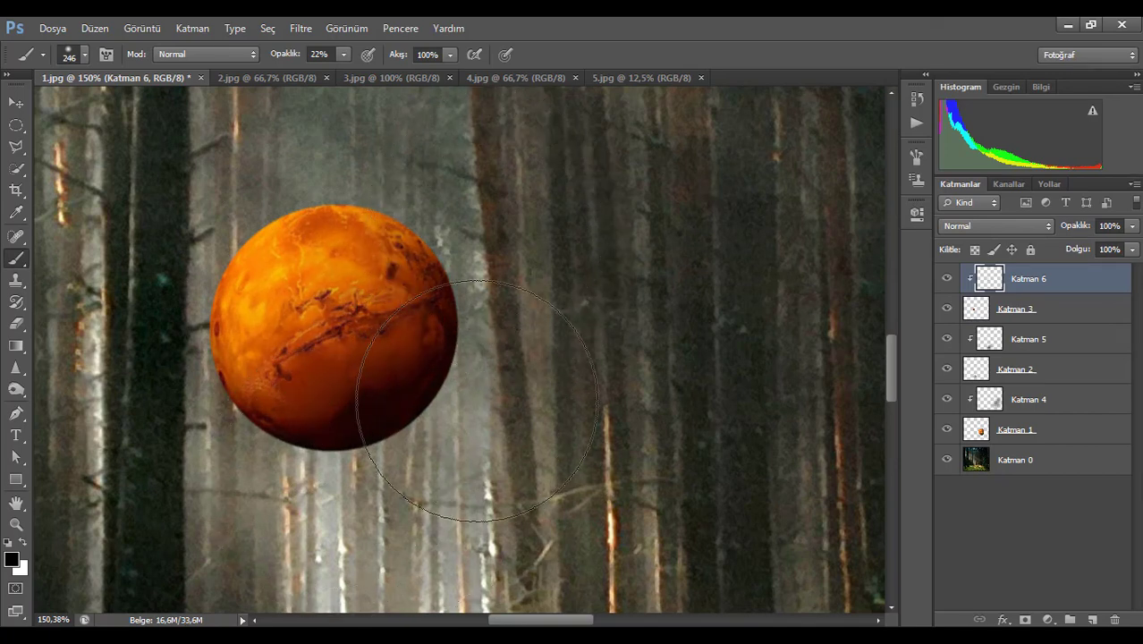
key(ctrl+0)
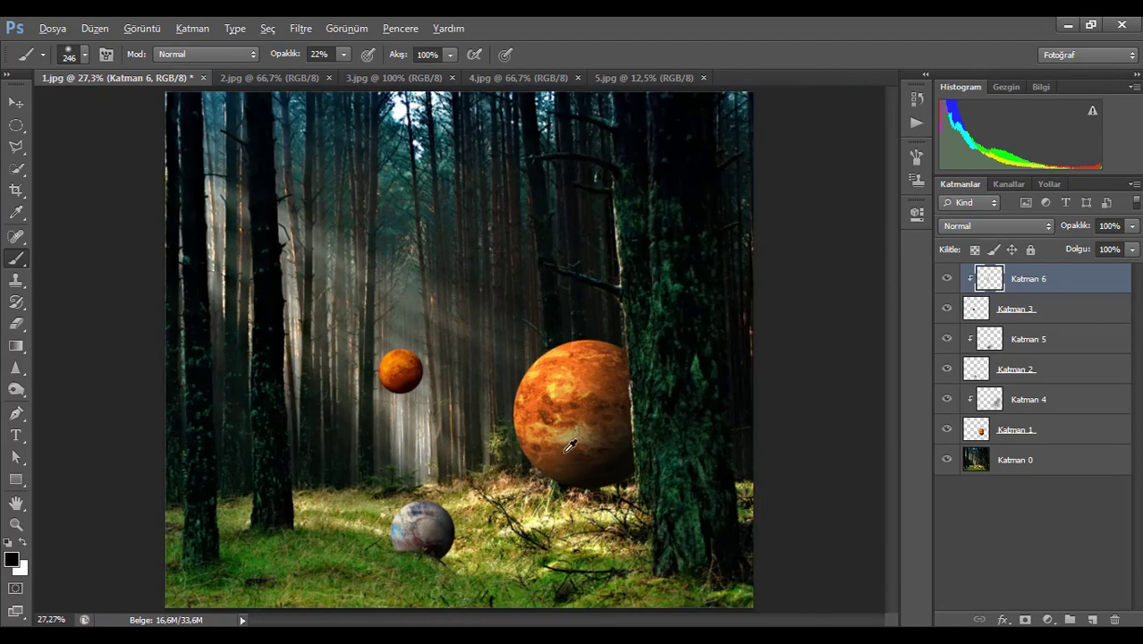
- Add a new empty layer above Katman 4, the large orange planet's shading layer
scroll(486, 519, up, 4)
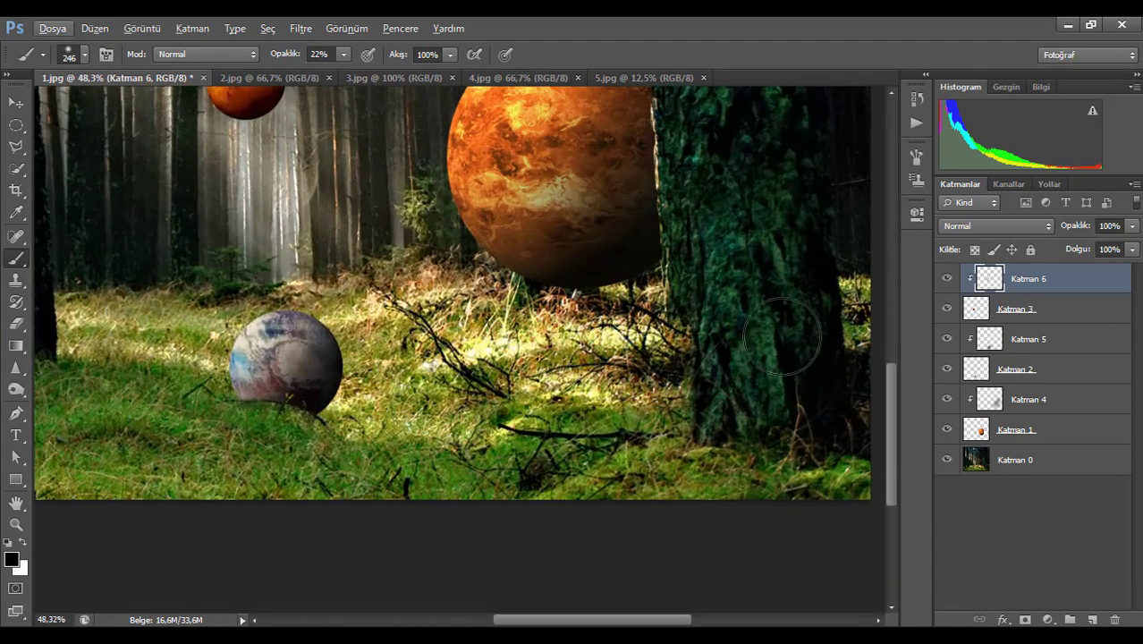
scroll(834, 270, down, 2)
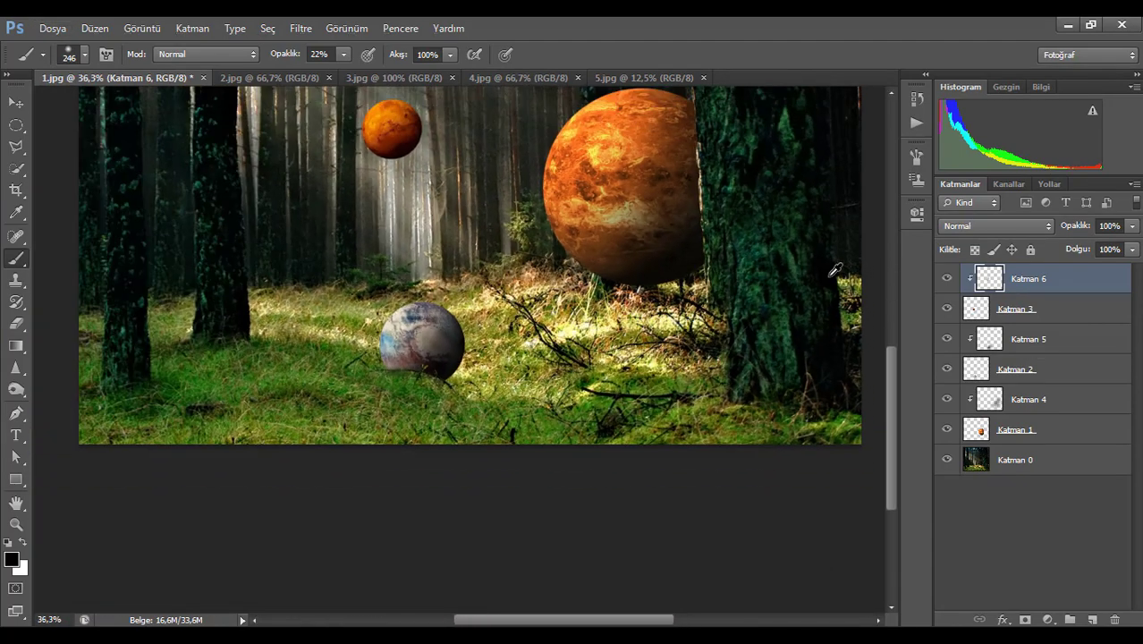
click(1072, 436)
click(1079, 404)
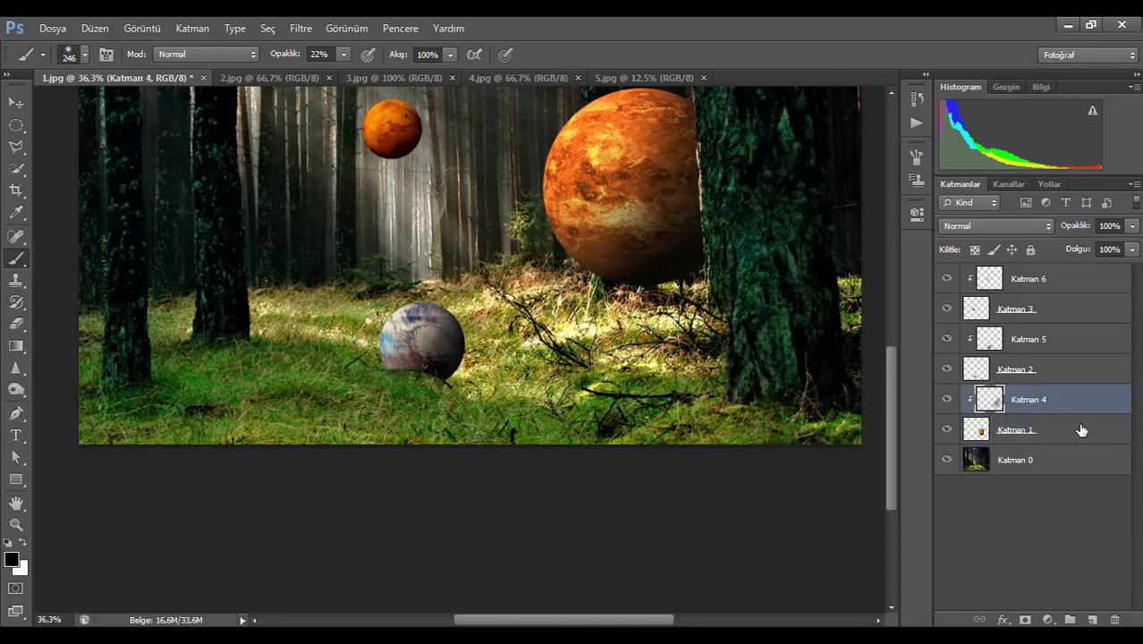
click(1092, 620)
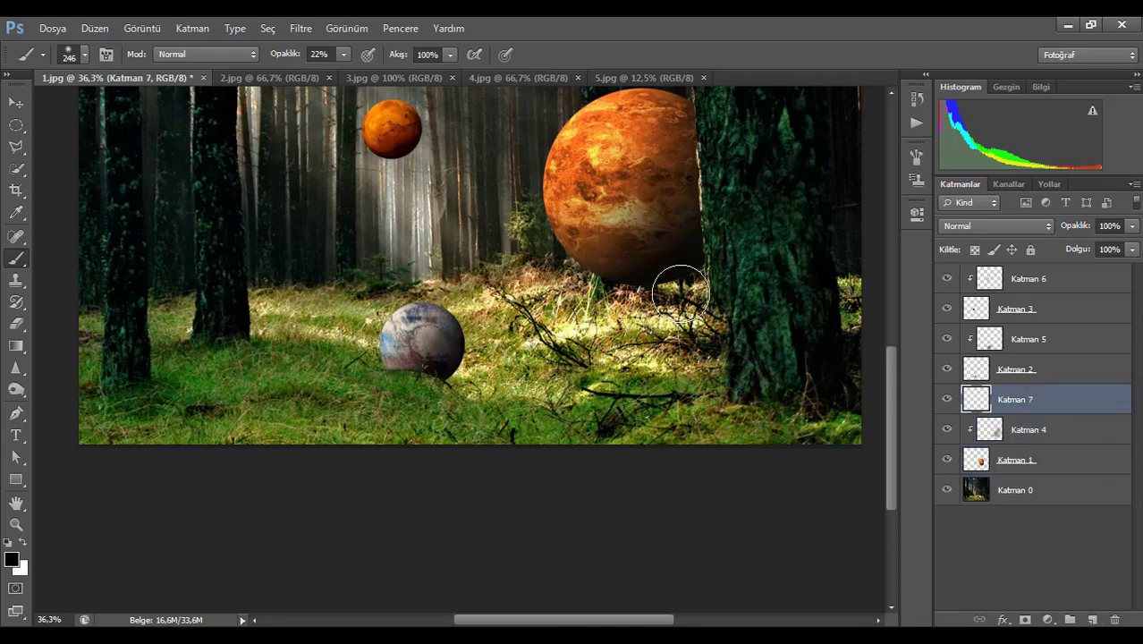
- Move the new empty layer below Katman 1 and paint a soft black shadow under the large planet with a 279 px brush
right_click(703, 294)
mouse_move(703, 294)
mouse_down()
mouse_move(535, 393)
mouse_move(552, 381)
mouse_up()
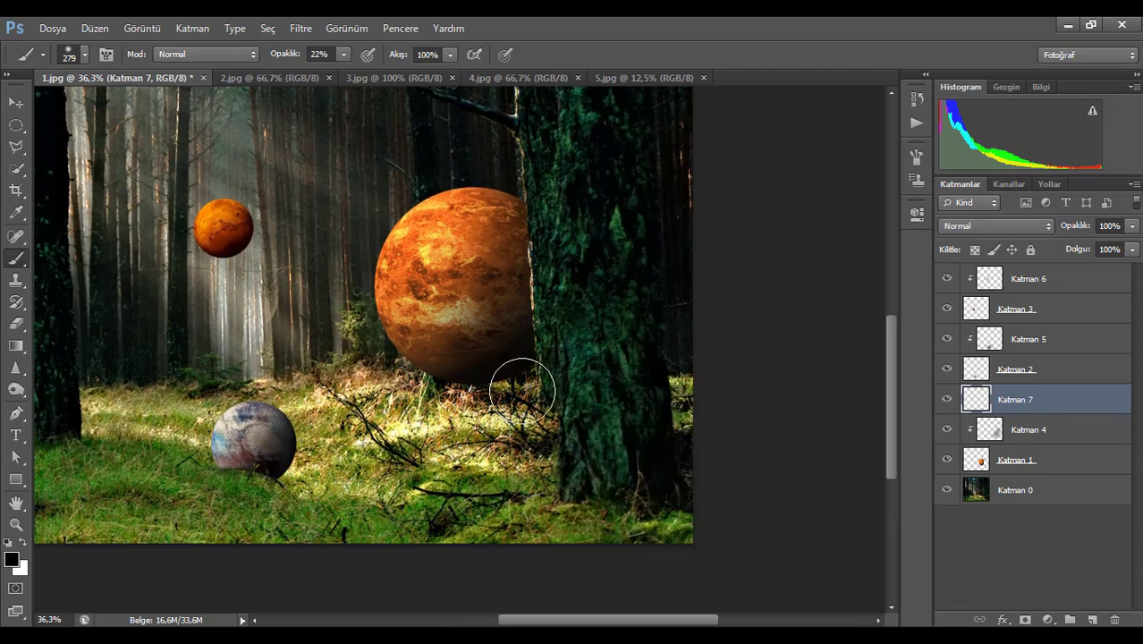
mouse_move(1019, 400)
mouse_down()
mouse_move(1030, 409)
mouse_move(1029, 469)
mouse_up()
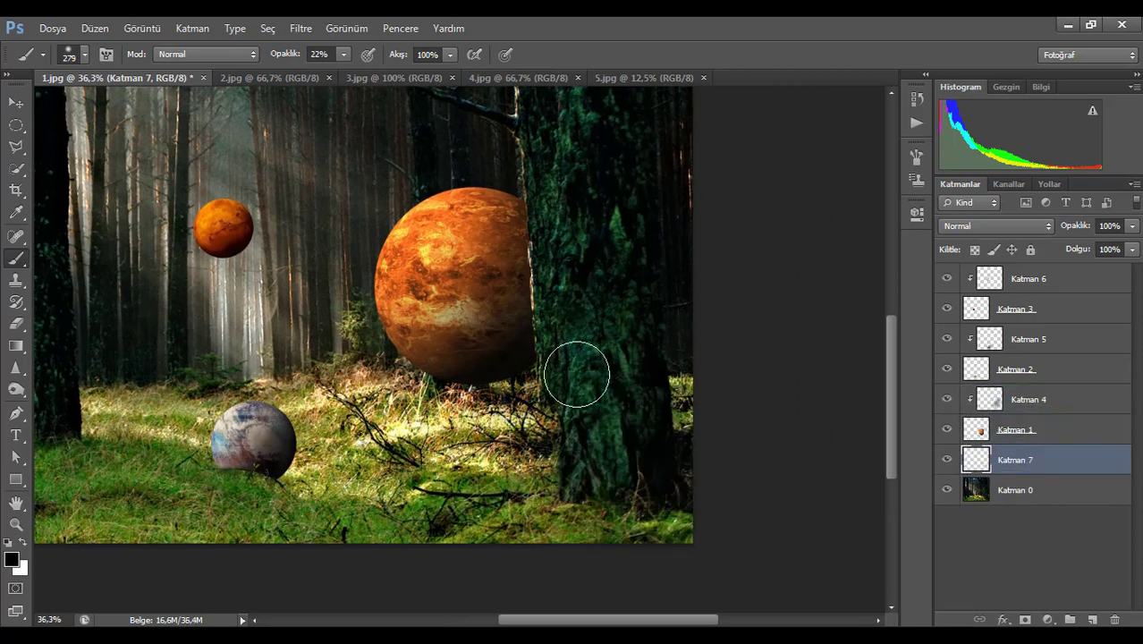
mouse_move(530, 391)
mouse_down()
mouse_move(546, 359)
mouse_move(539, 330)
mouse_up()
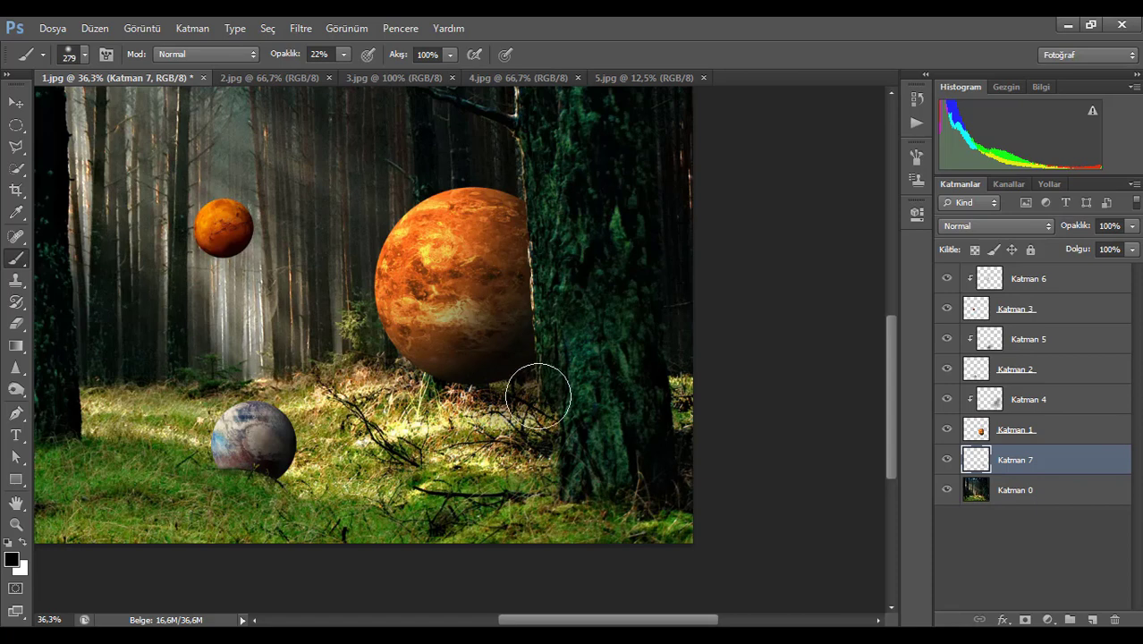
scroll(718, 375, down, 3)
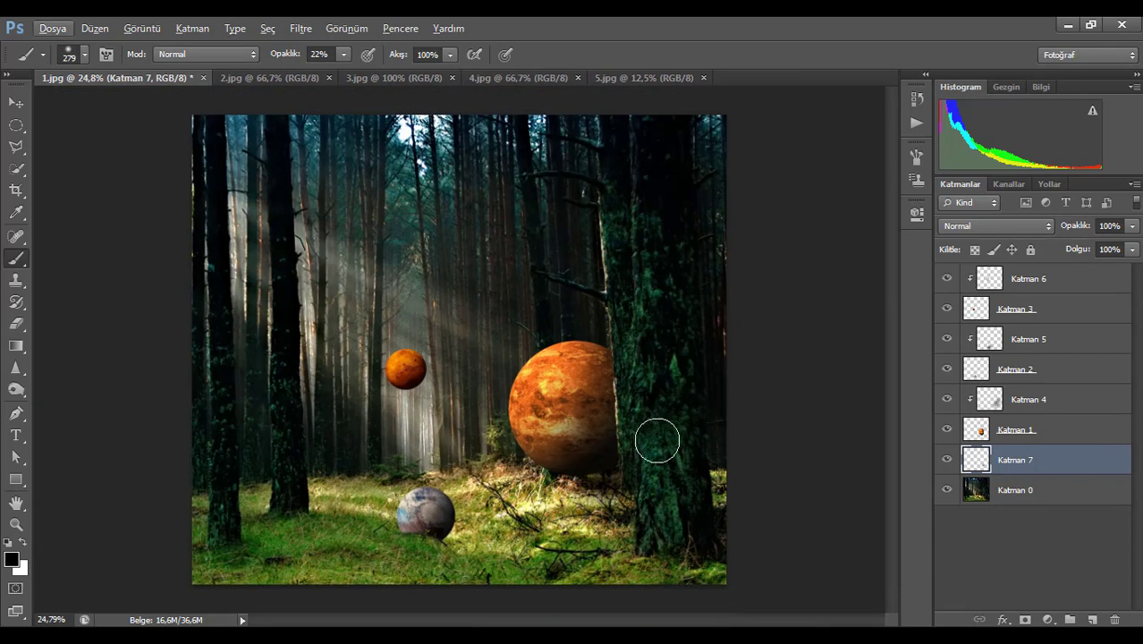
- Add a new layer directly above the multicoloured planet's layer, Katman 2, and release it from the clipping mask
click(1056, 374)
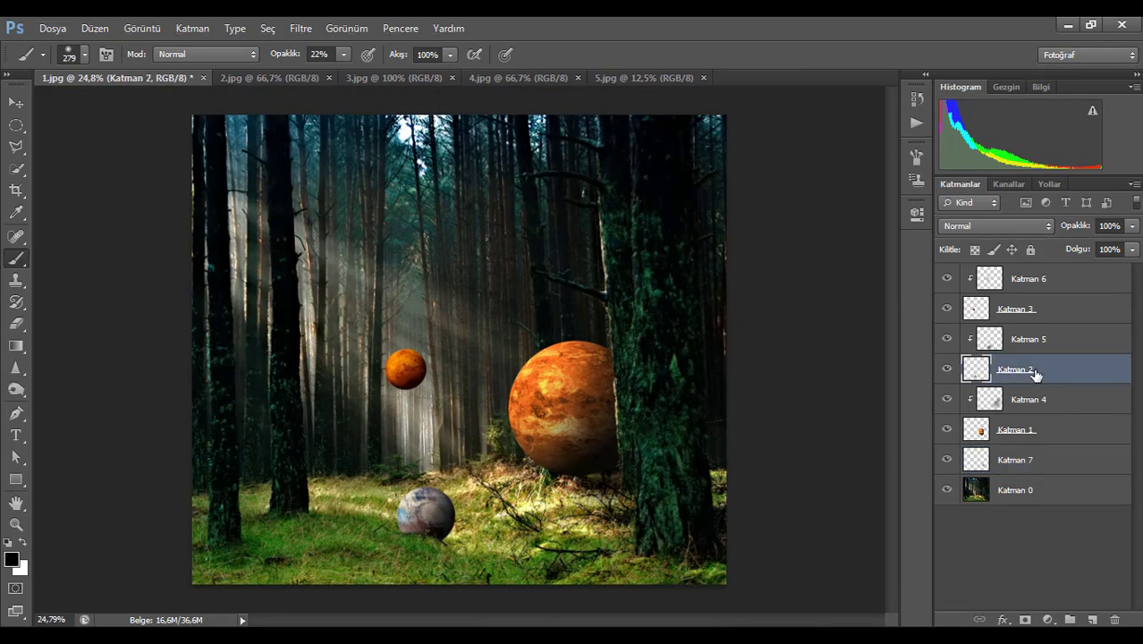
click(1093, 621)
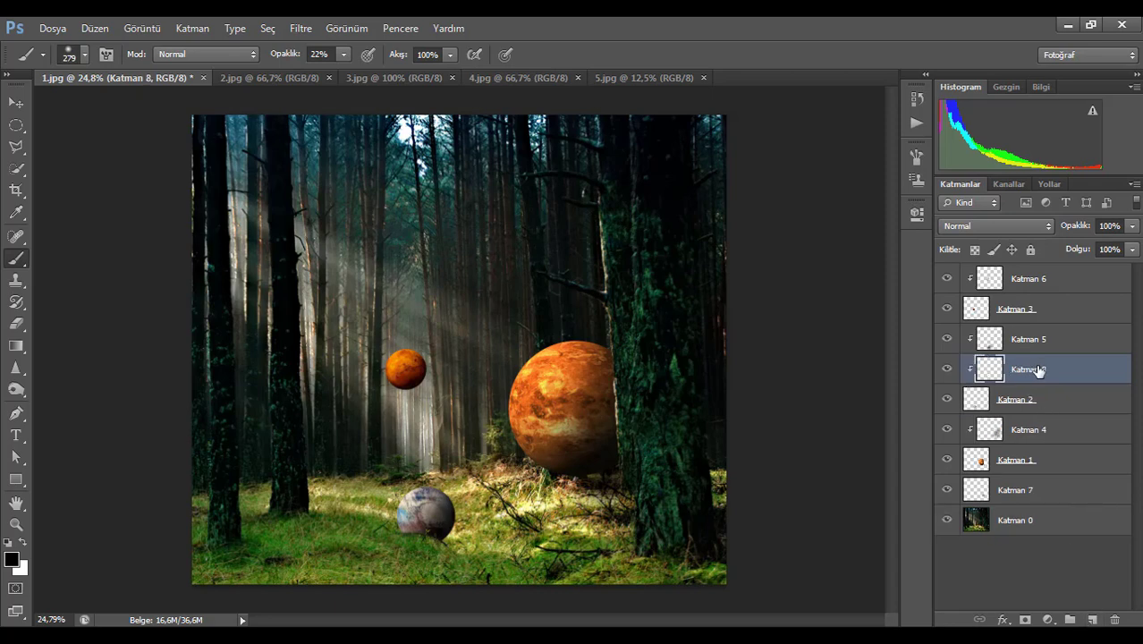
right_click(1038, 370)
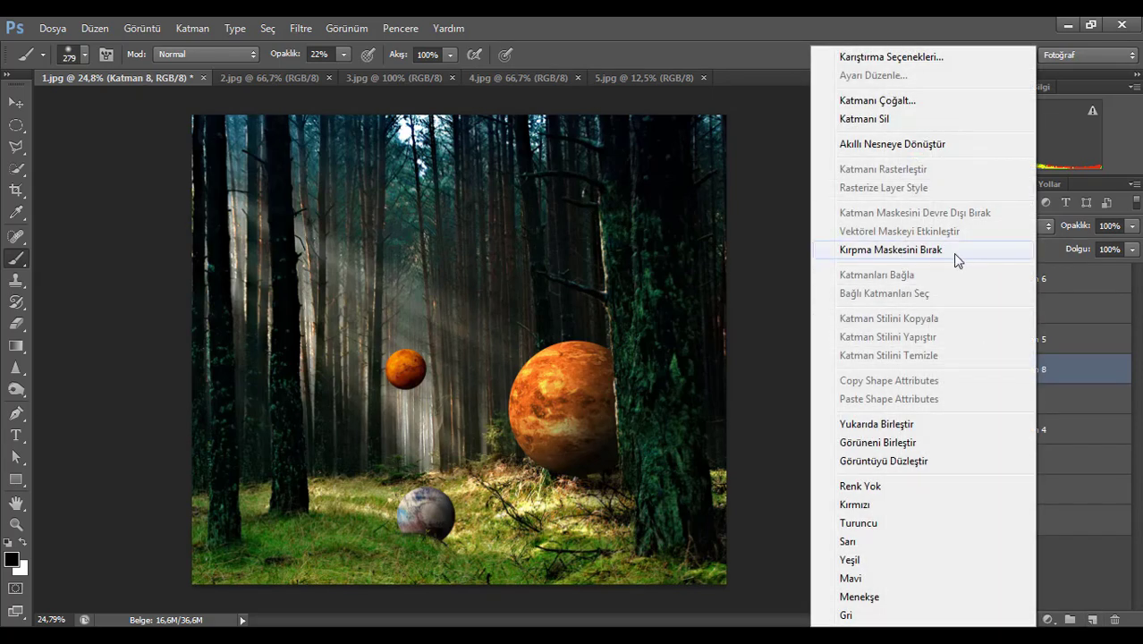
click(956, 256)
right_click(1018, 346)
key(Escape)
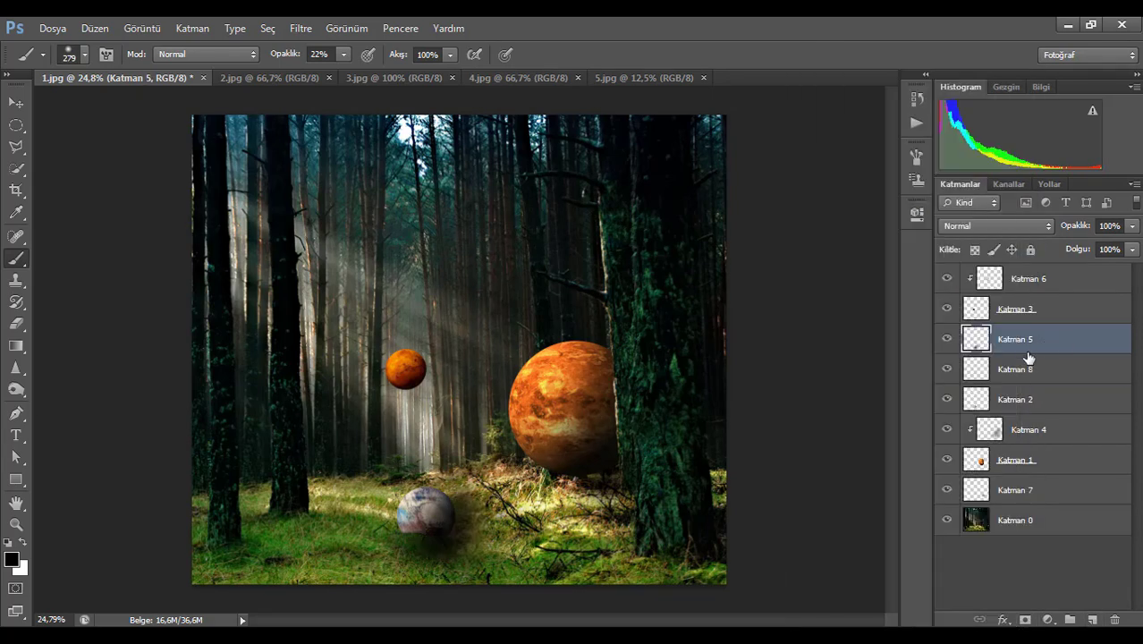
- Move the empty layer Katman 8 directly below Katman 2 and clip the shading layer Katman 5 to Katman 2 again
drag(1018, 345, 1024, 422)
right_click(1024, 378)
click(953, 257)
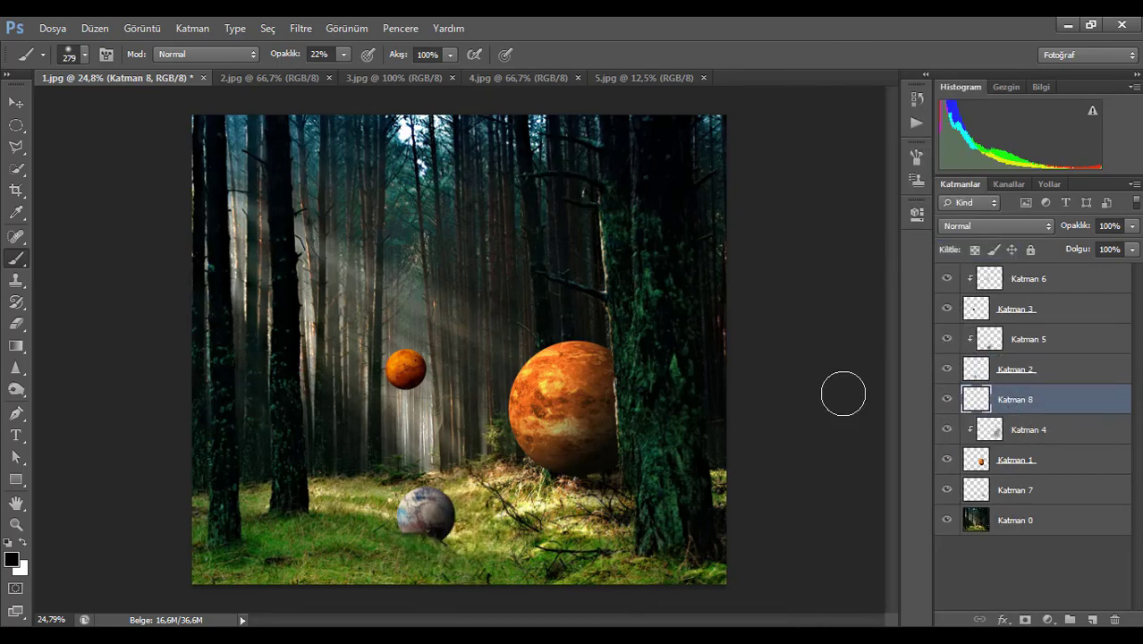
- Paint a soft black ground shadow at the lower right of the multicoloured planet on Katman 8 with a 217 px brush at 22% opacity
scroll(456, 533, up, 5)
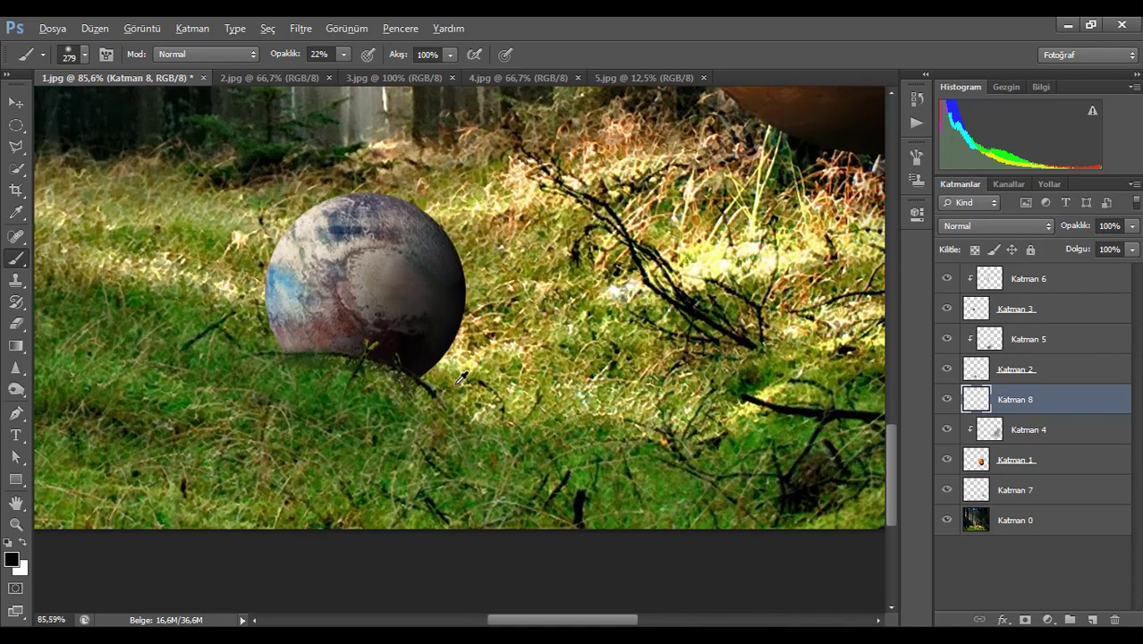
mouse_move(461, 377)
mouse_down()
mouse_move(424, 355)
mouse_move(440, 385)
mouse_move(462, 392)
mouse_move(438, 385)
mouse_move(466, 391)
mouse_move(421, 382)
mouse_move(486, 387)
mouse_move(501, 414)
mouse_move(507, 387)
mouse_move(506, 402)
mouse_move(492, 377)
mouse_move(497, 408)
mouse_up()
alt+right_click(458, 388)
scroll(498, 410, down, 3)
scroll(498, 408, down, 2)
scroll(497, 391, up, 2)
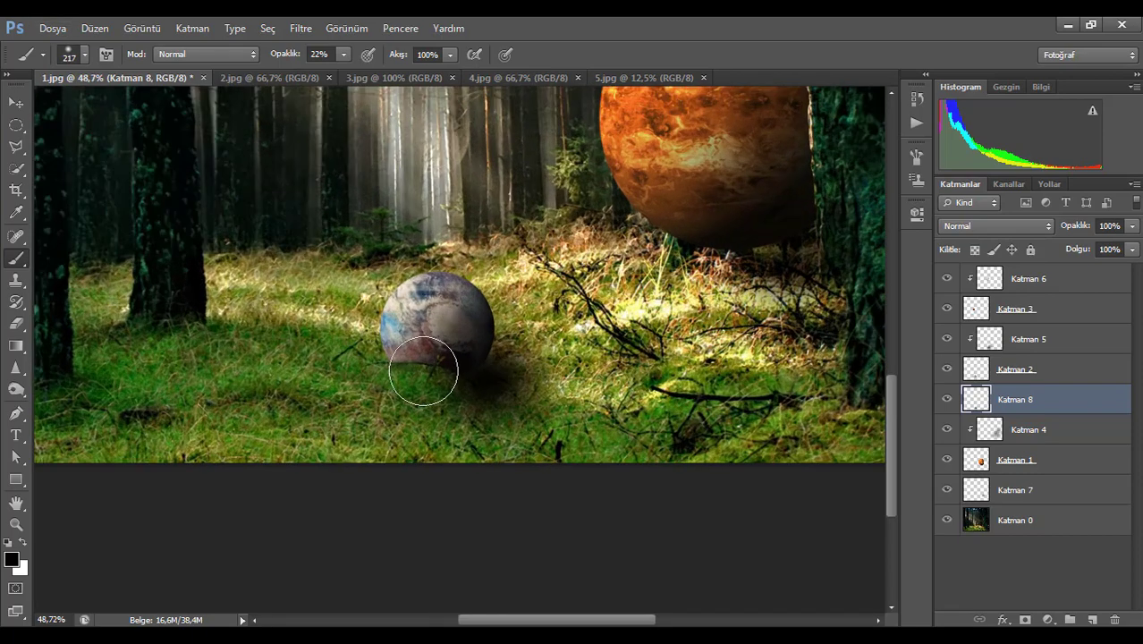
scroll(464, 280, up, 2)
scroll(452, 279, up, 2)
scroll(442, 277, up, 3)
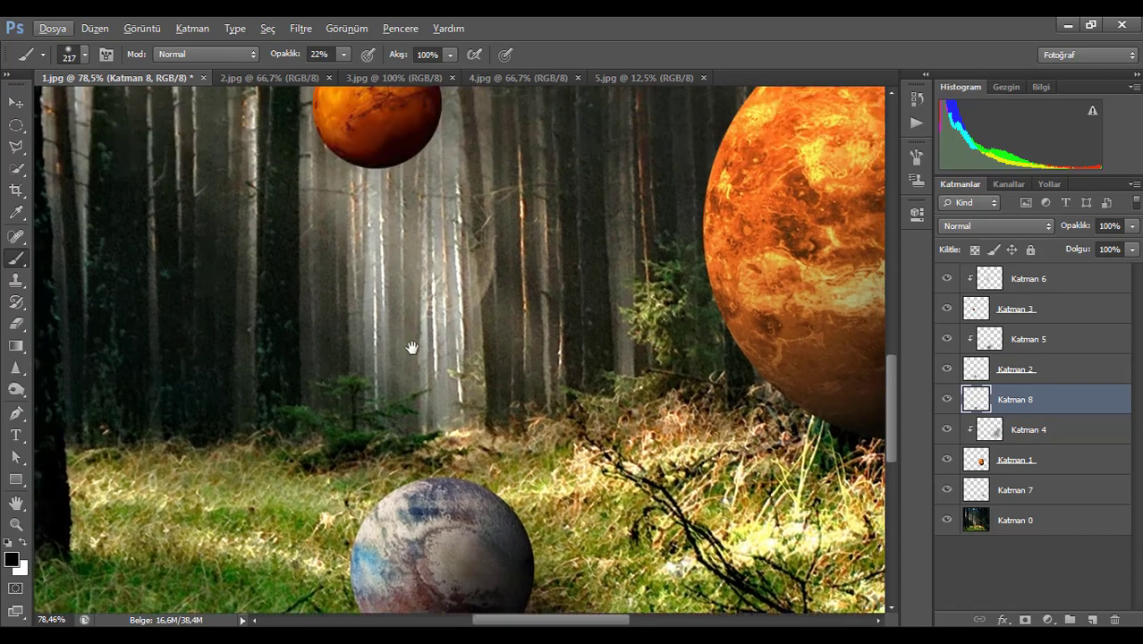
key(ctrl+0)
scroll(440, 360, down, 1)
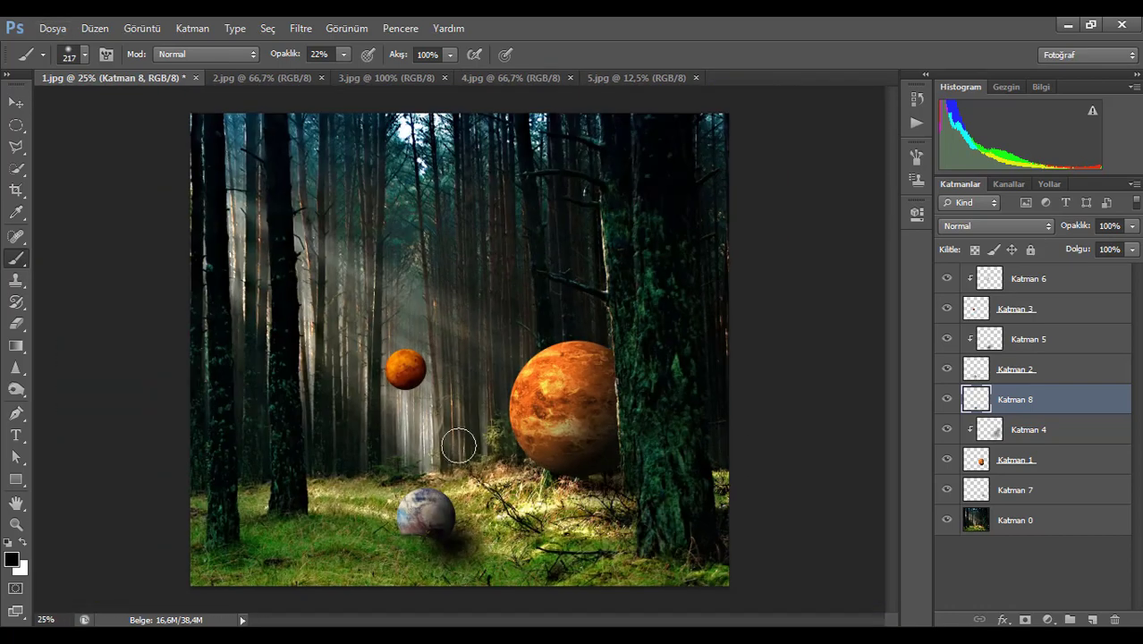
scroll(448, 362, down, 1)
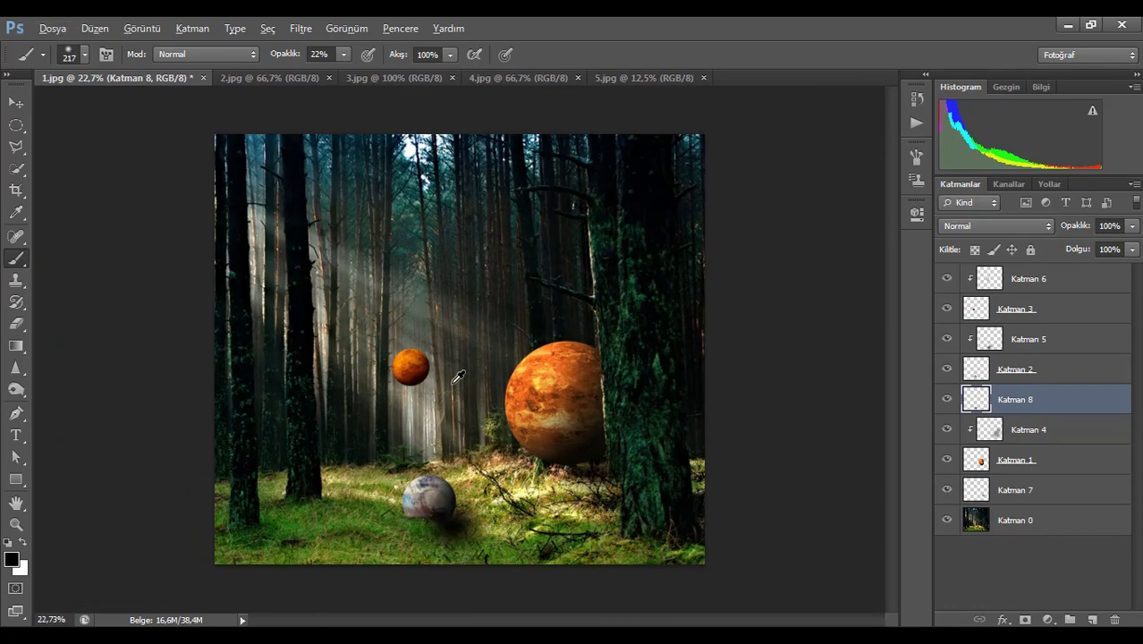
scroll(466, 407, up, 1)
- Unlock the cloud background in 5.jpg as Katman 0, bring it into 1.jpg, and place it as the topmost layer over the canvas
click(630, 78)
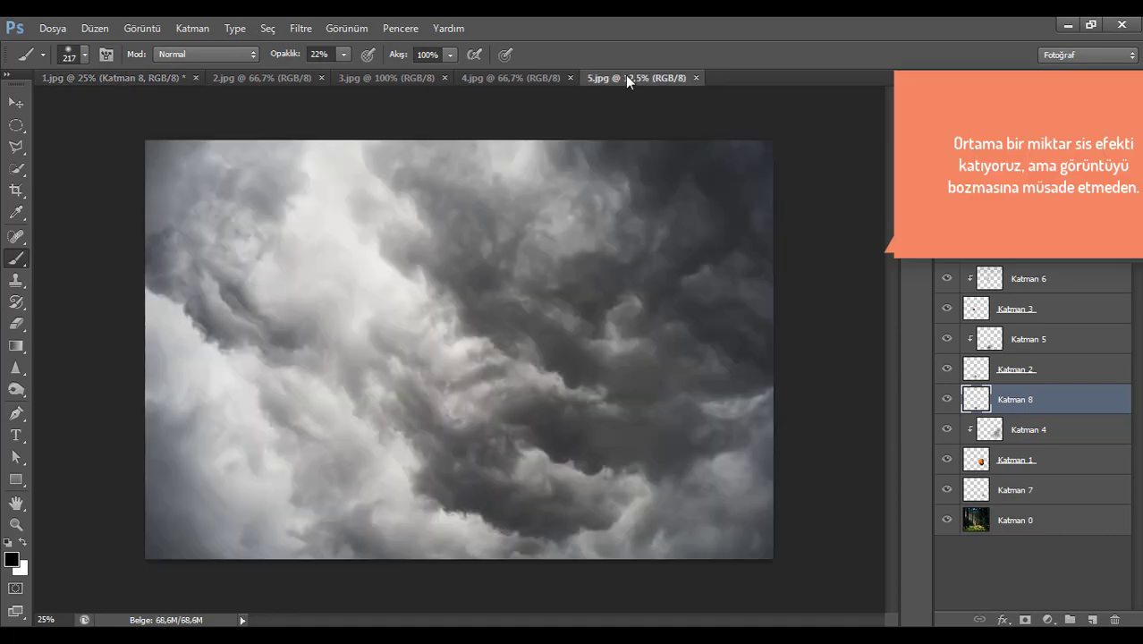
double_click(1129, 286)
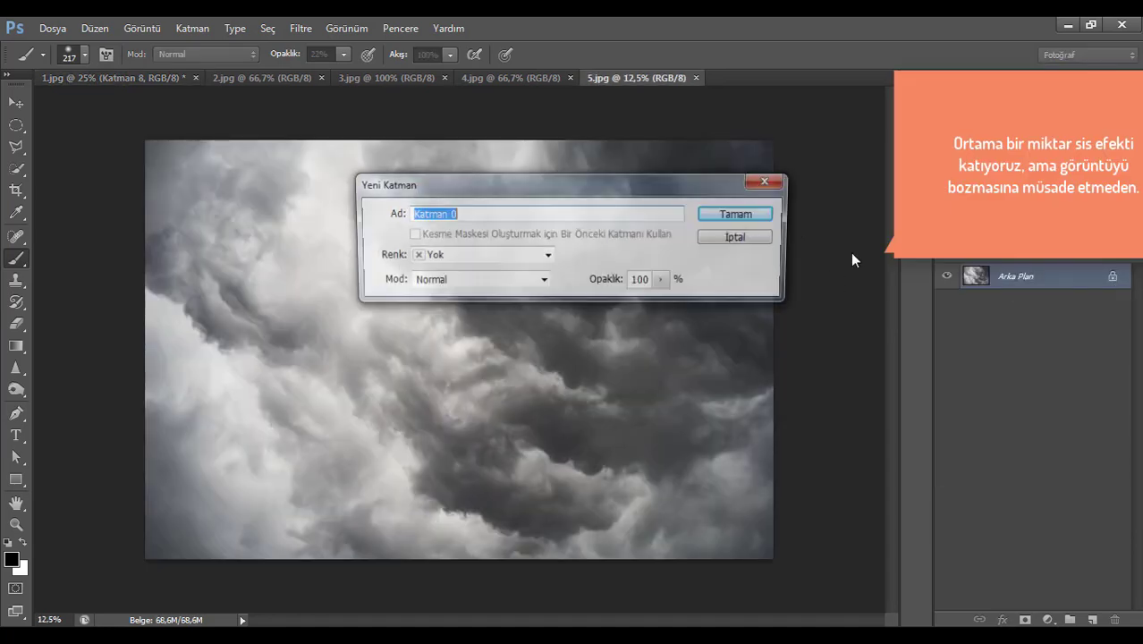
key(Return)
key(v)
drag(304, 256, 749, 314)
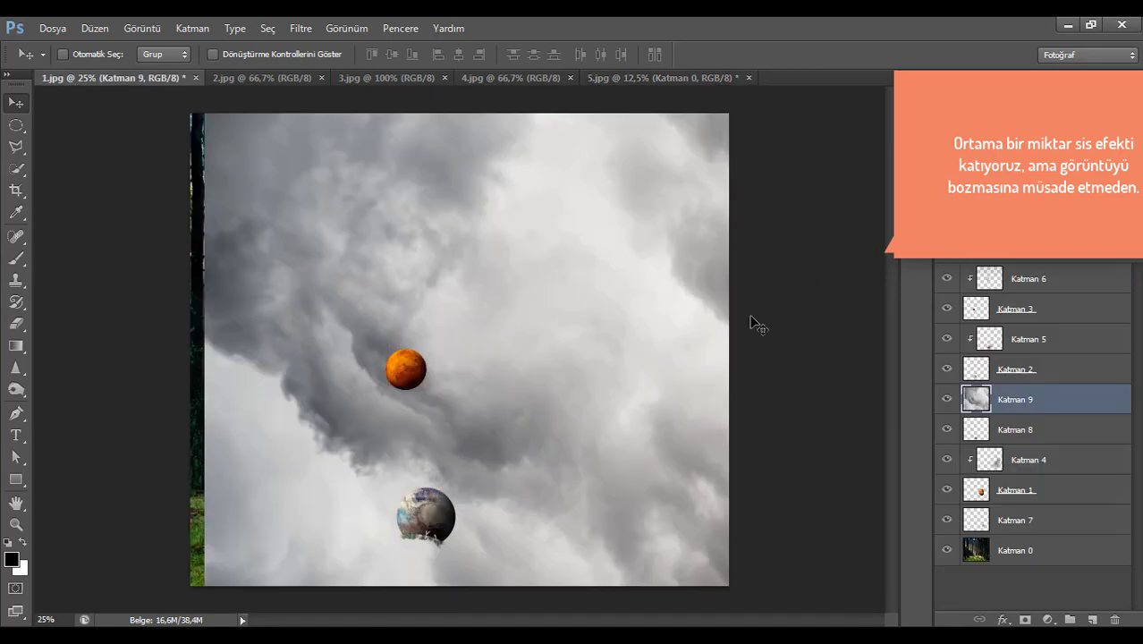
drag(1020, 399, 1040, 279)
drag(435, 368, 422, 372)
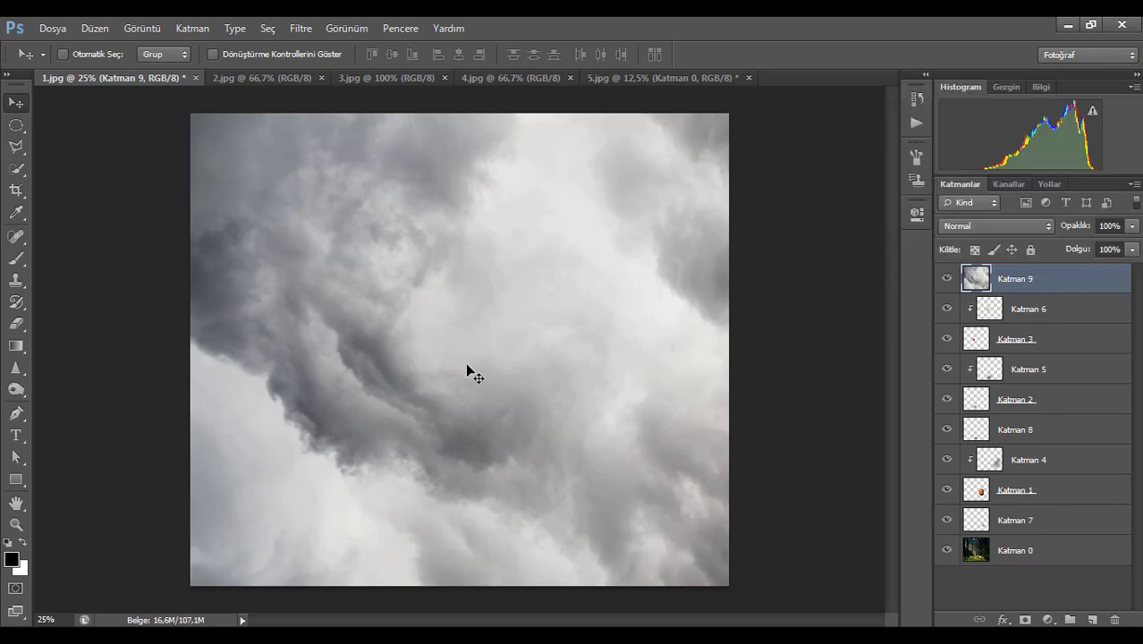
- Scale the cloud layer to 82.31% width and 87.78% height, rotate it 46.70°, and position it to cover the whole canvas
key(ctrl+t)
key(ctrl+minus)
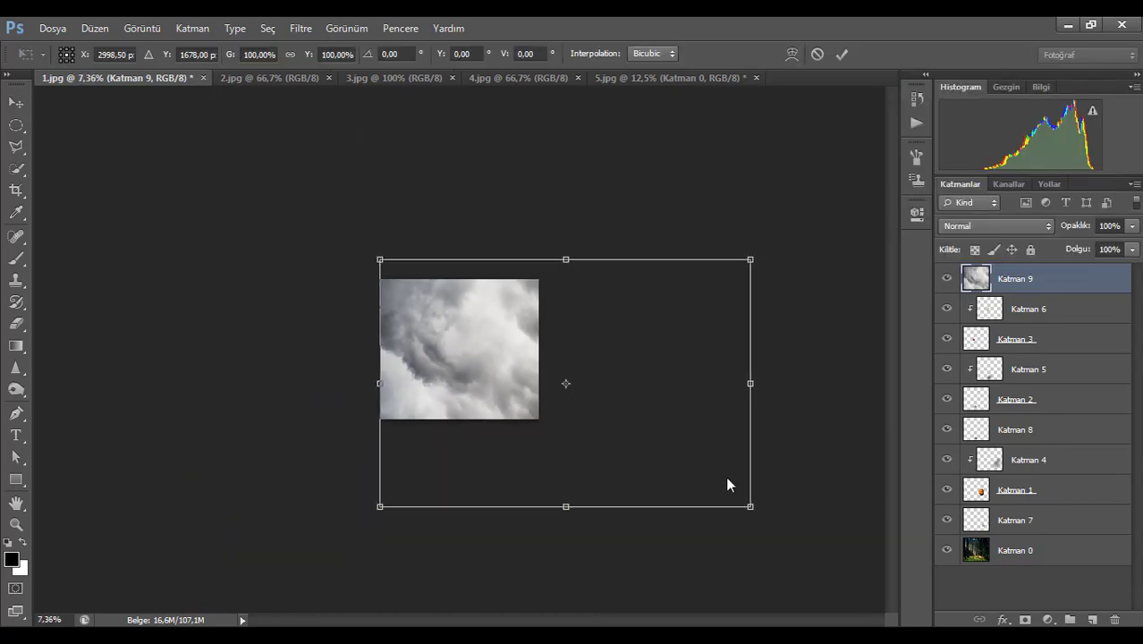
drag(751, 508, 529, 492)
drag(582, 357, 563, 404)
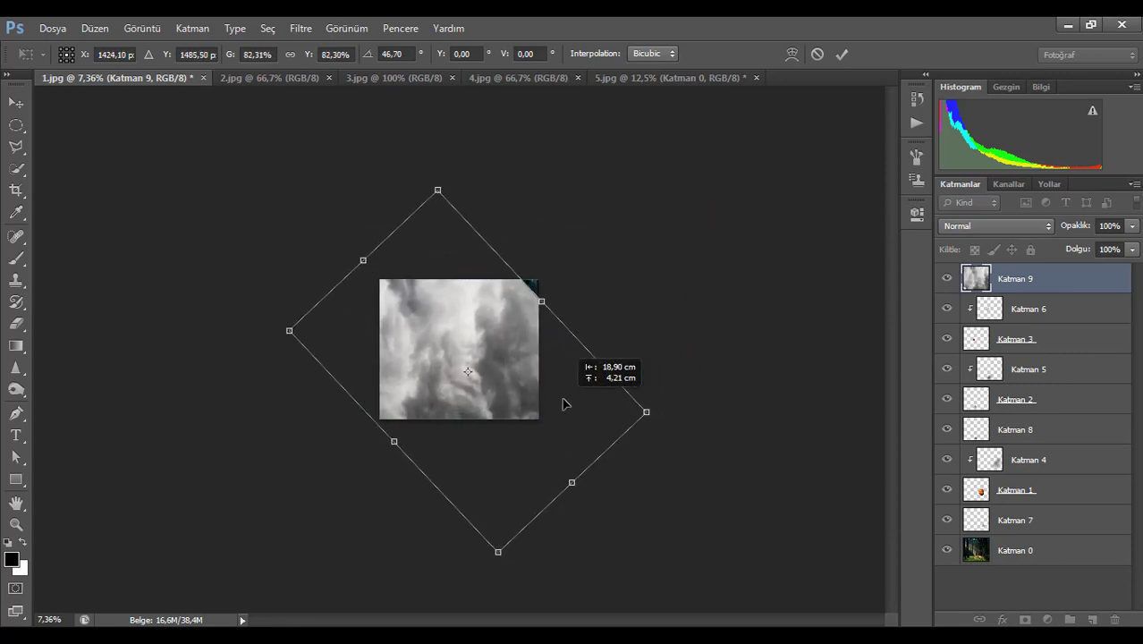
drag(542, 301, 549, 288)
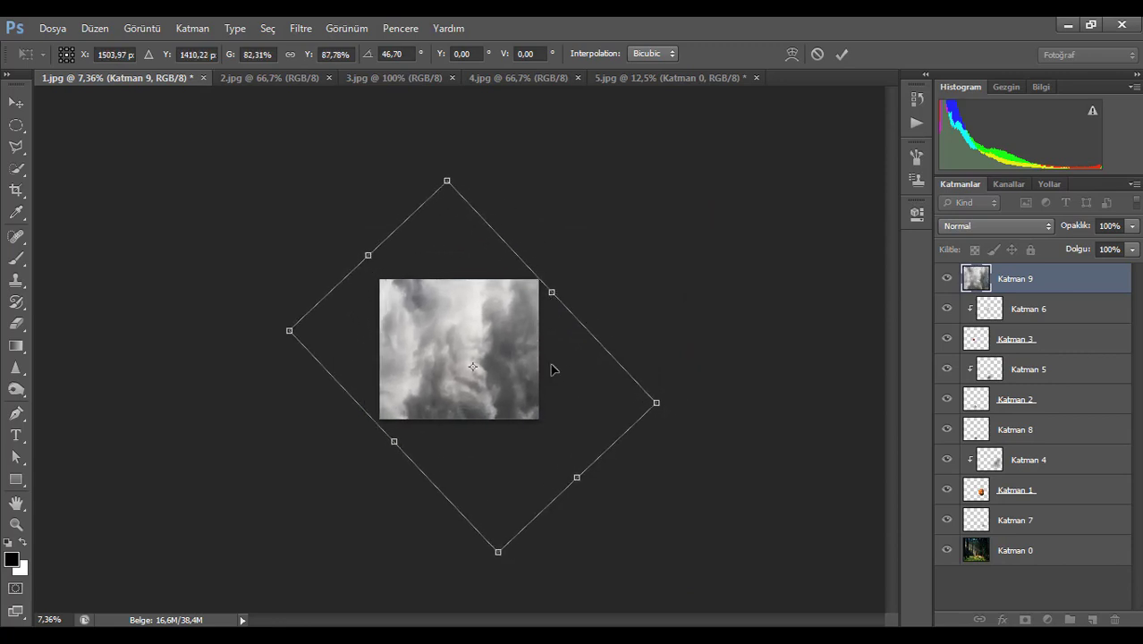
drag(551, 367, 549, 396)
click(836, 54)
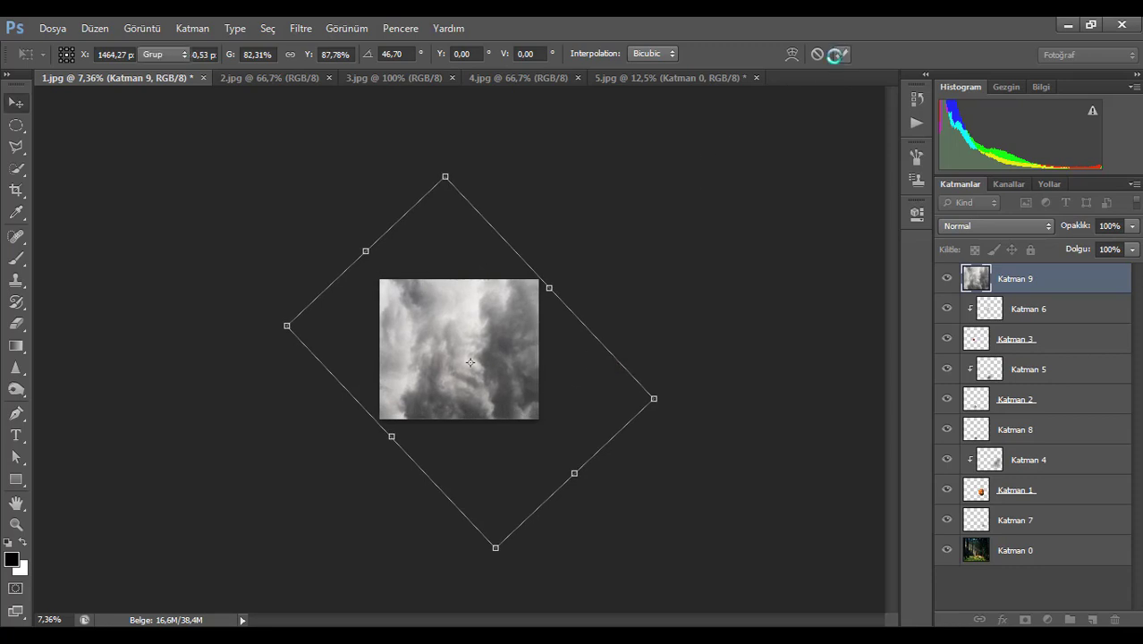
- Blend the cloud layer over the scene with the Kaplama blend mode at 11% opacity
scroll(468, 341, up, 4)
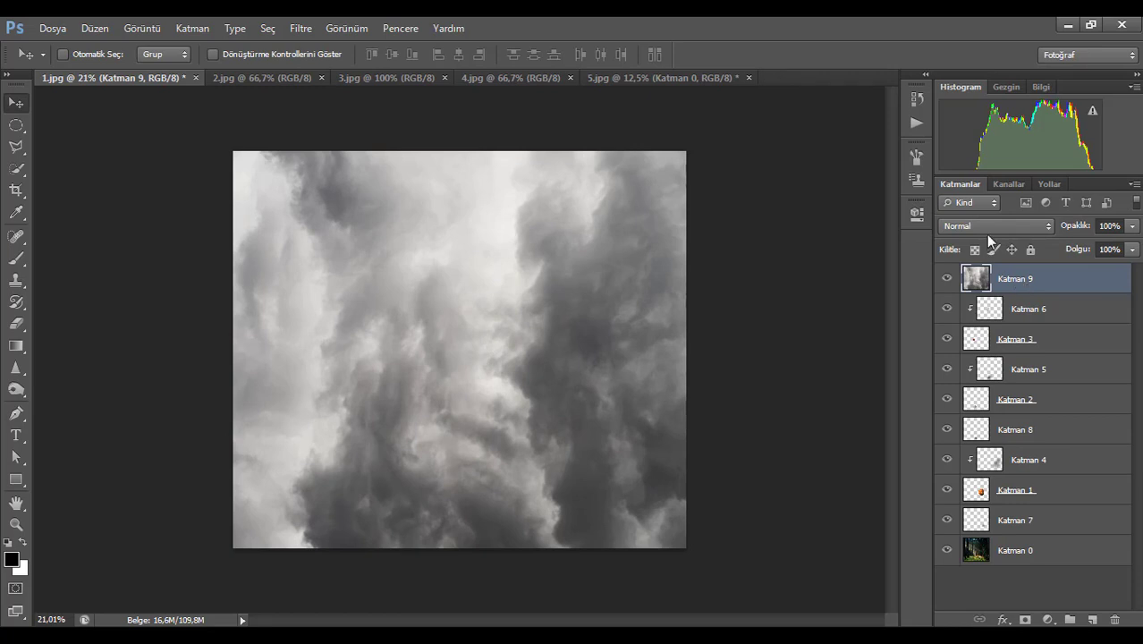
click(986, 228)
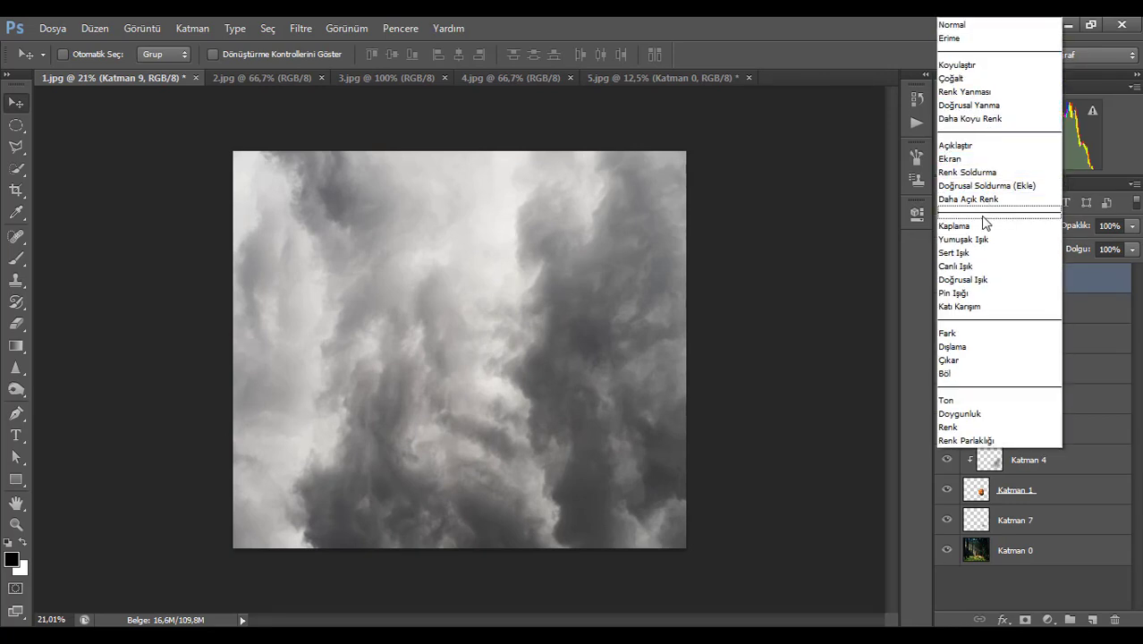
click(983, 223)
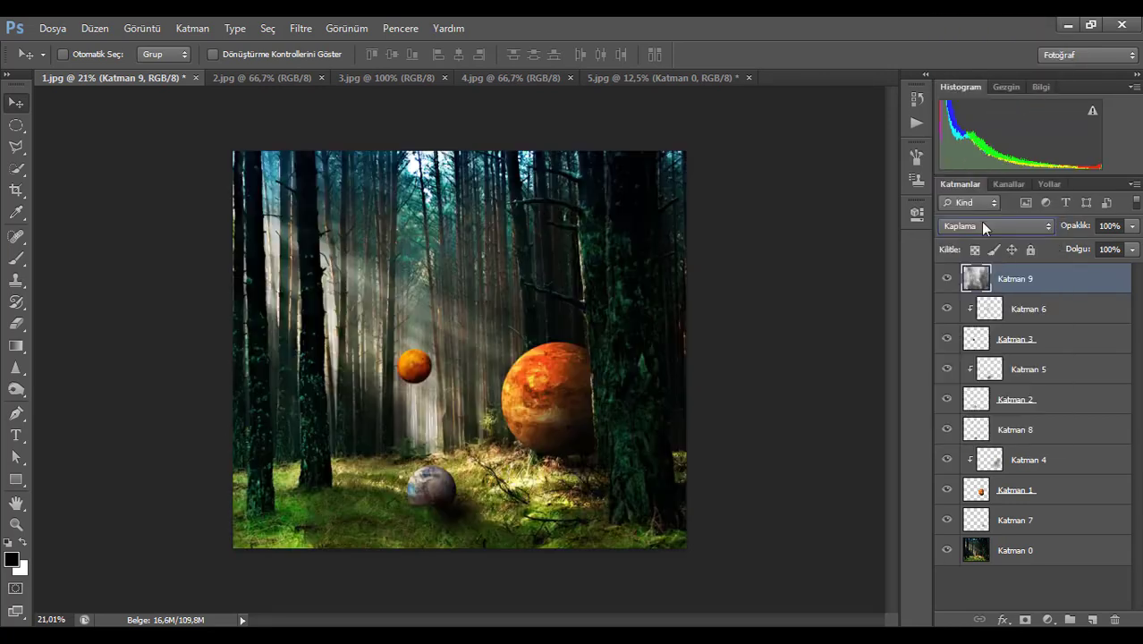
click(1130, 228)
mouse_move(1131, 246)
mouse_down()
mouse_move(1053, 247)
mouse_move(1138, 257)
mouse_up()
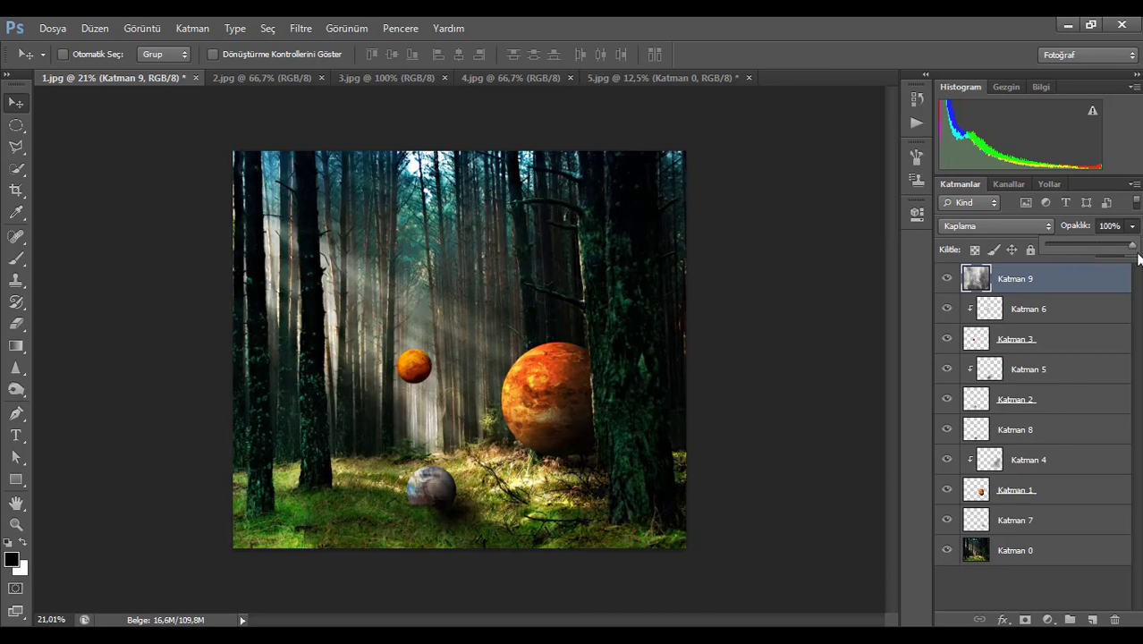
click(952, 283)
click(948, 279)
click(948, 279)
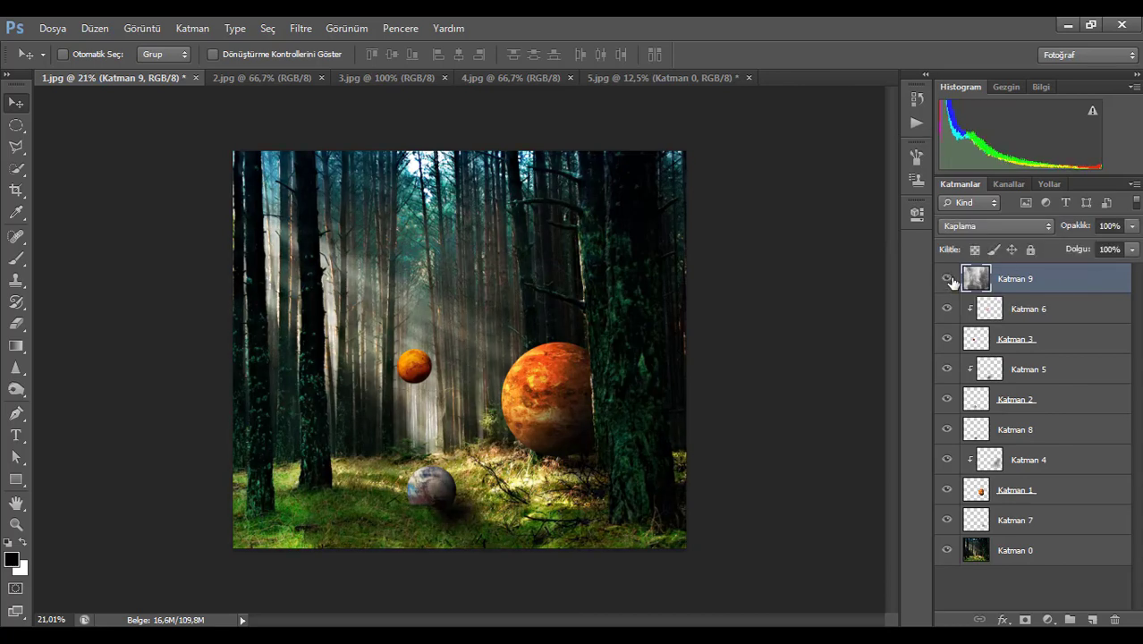
click(1132, 227)
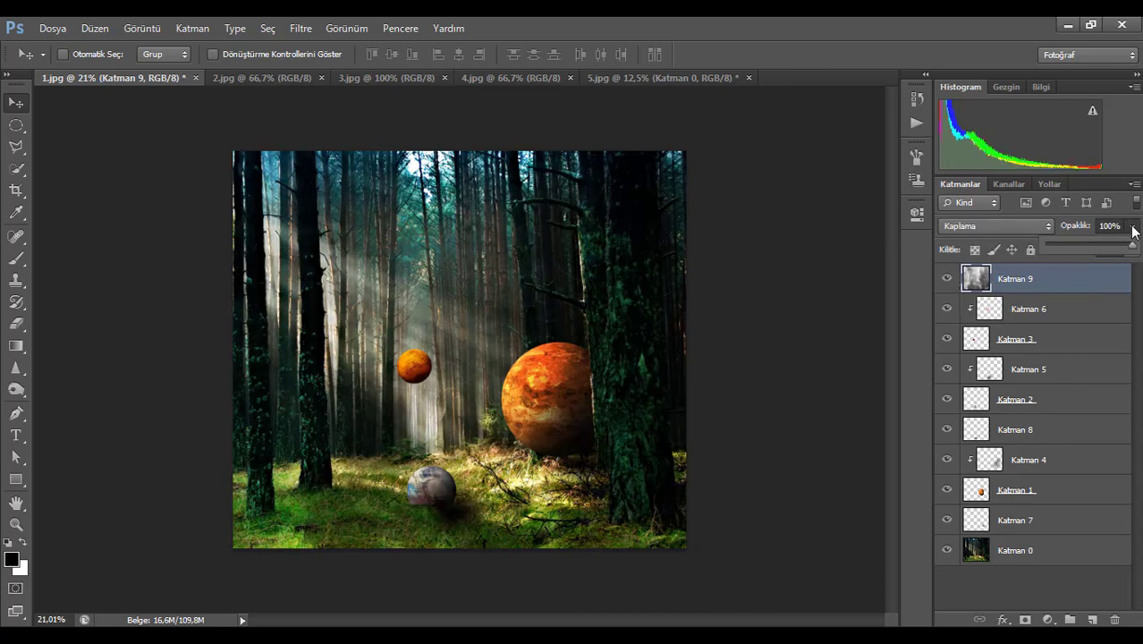
drag(1091, 248, 1055, 250)
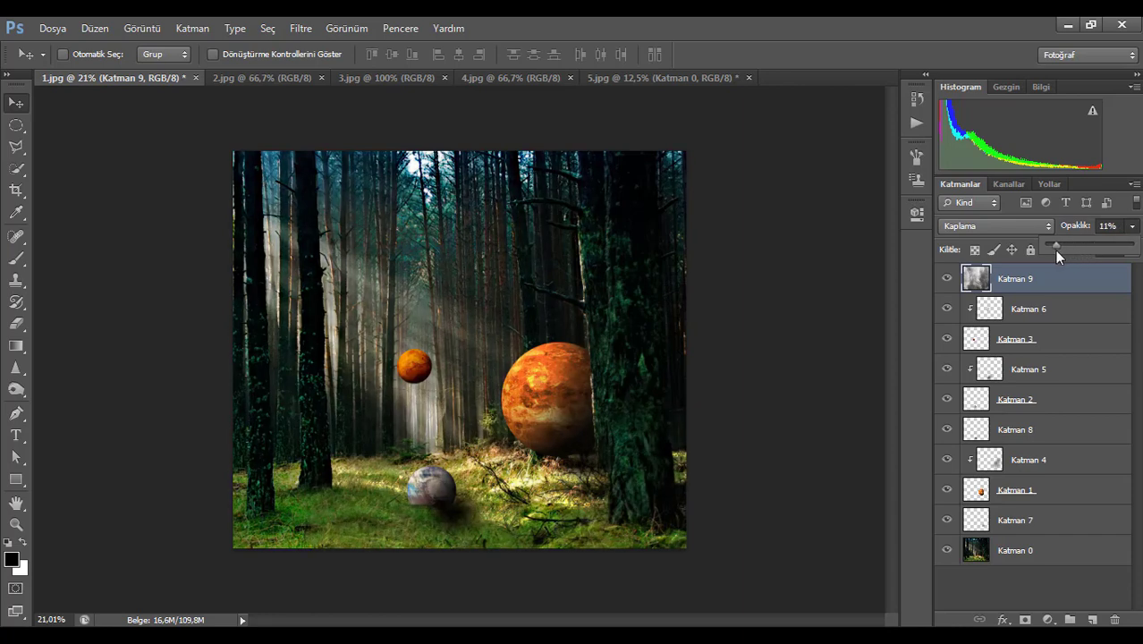
- Add a Ton/Doygunluk adjustment clipped to the forest layer, Katman 0, with Açıklık at -45
click(1058, 556)
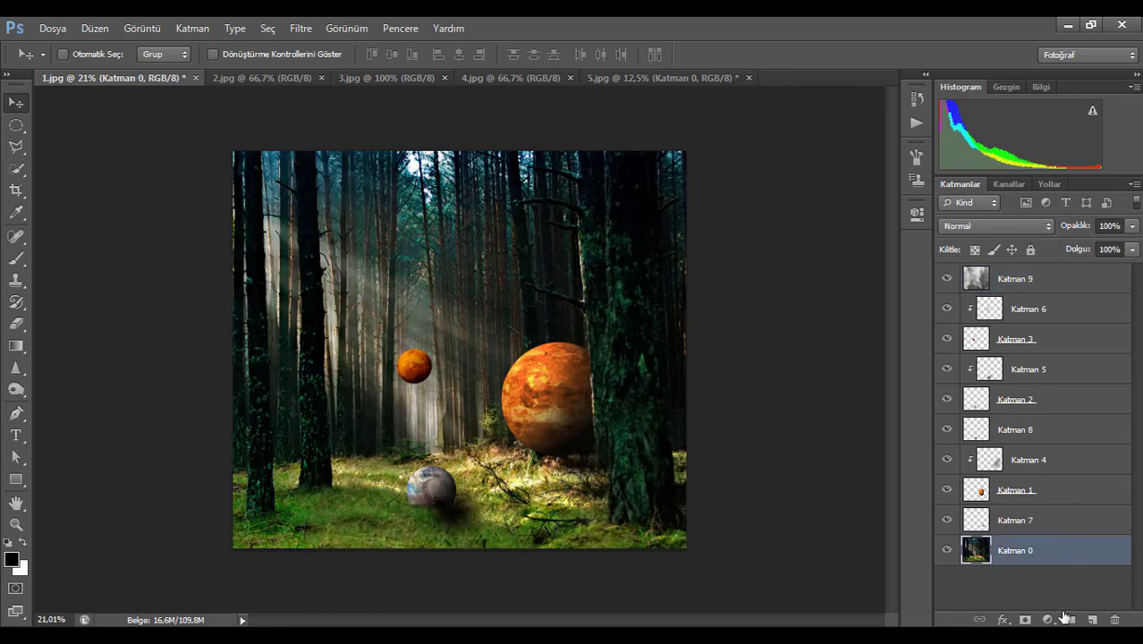
click(1050, 619)
click(1052, 418)
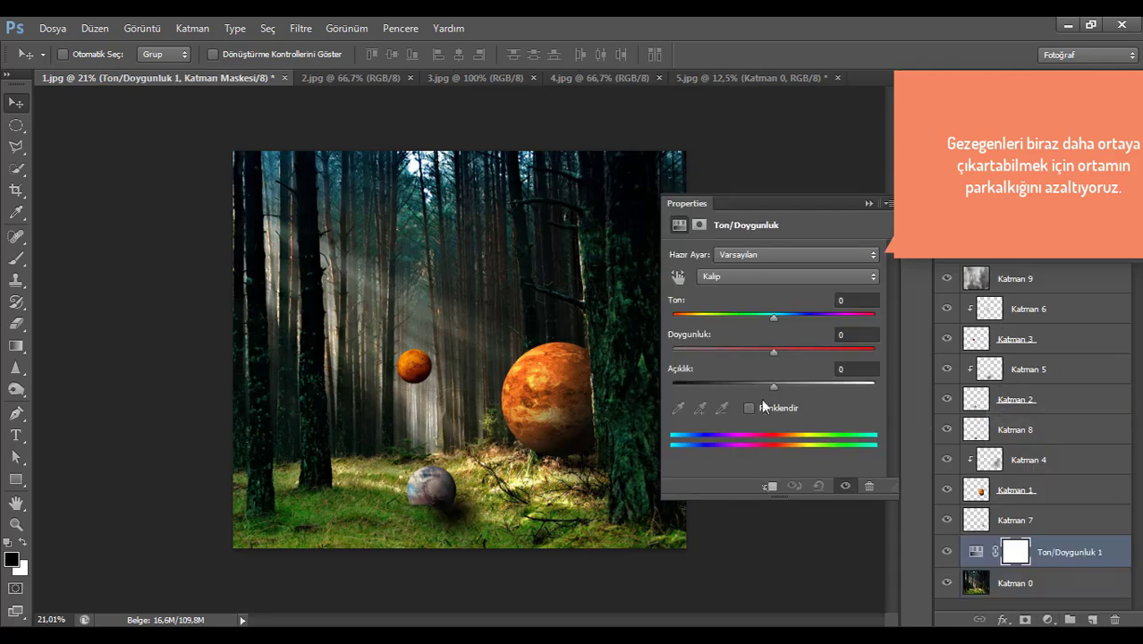
drag(774, 387, 728, 406)
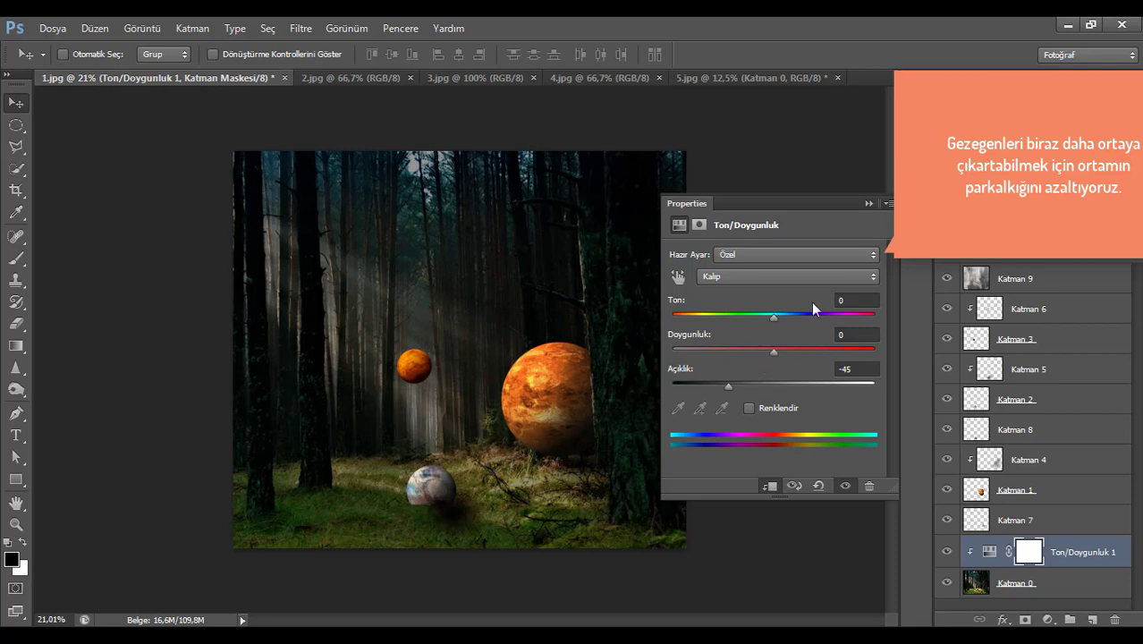
click(867, 204)
- Add a Ton/Doygunluk adjustment clipped to the large orange planet's layer, Katman 1, with Açıklık at -17
click(1055, 490)
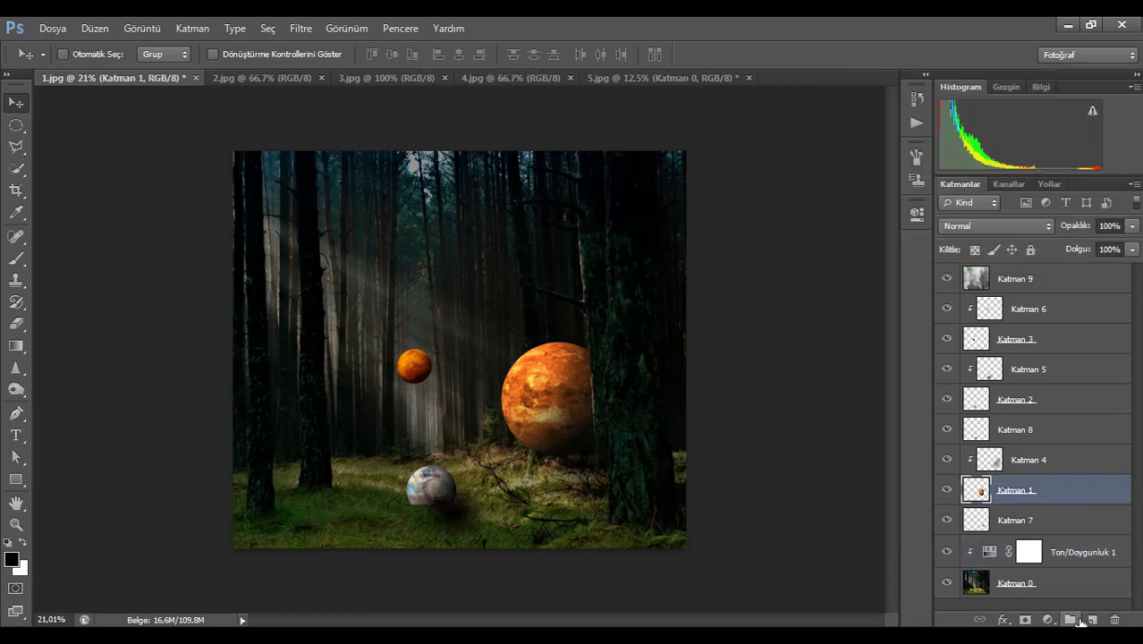
click(1048, 620)
click(1050, 414)
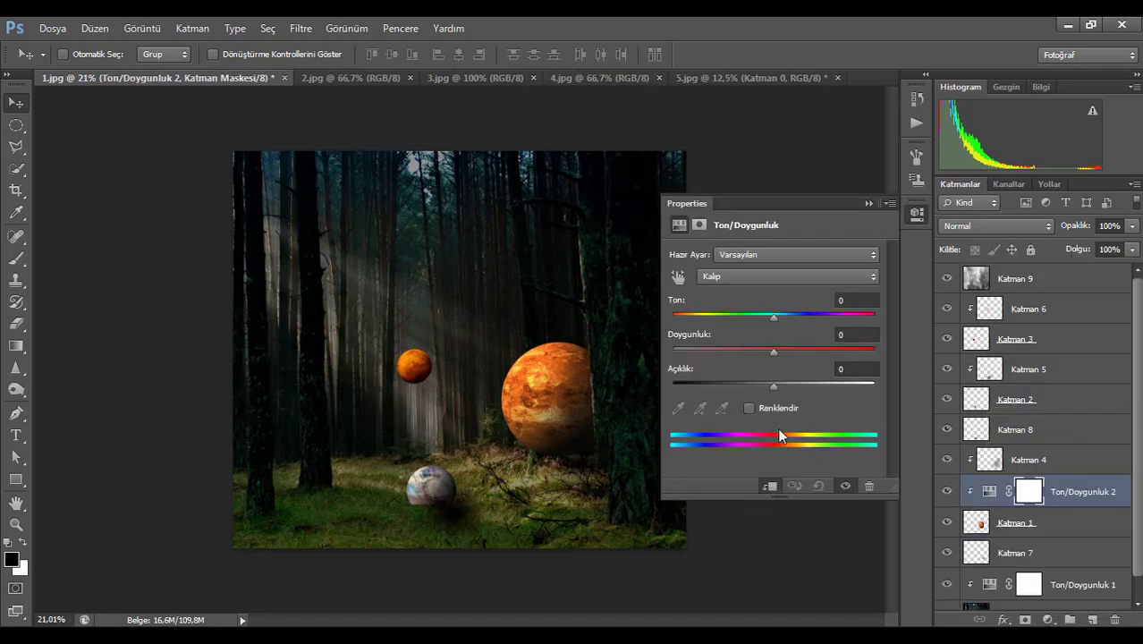
drag(774, 386, 753, 389)
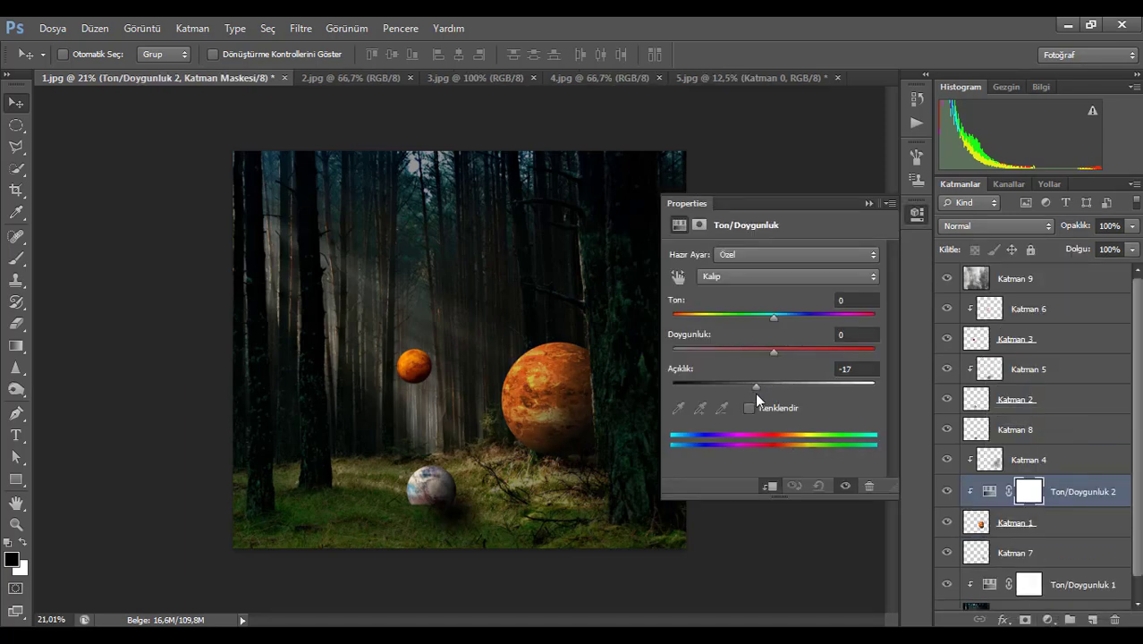
click(865, 203)
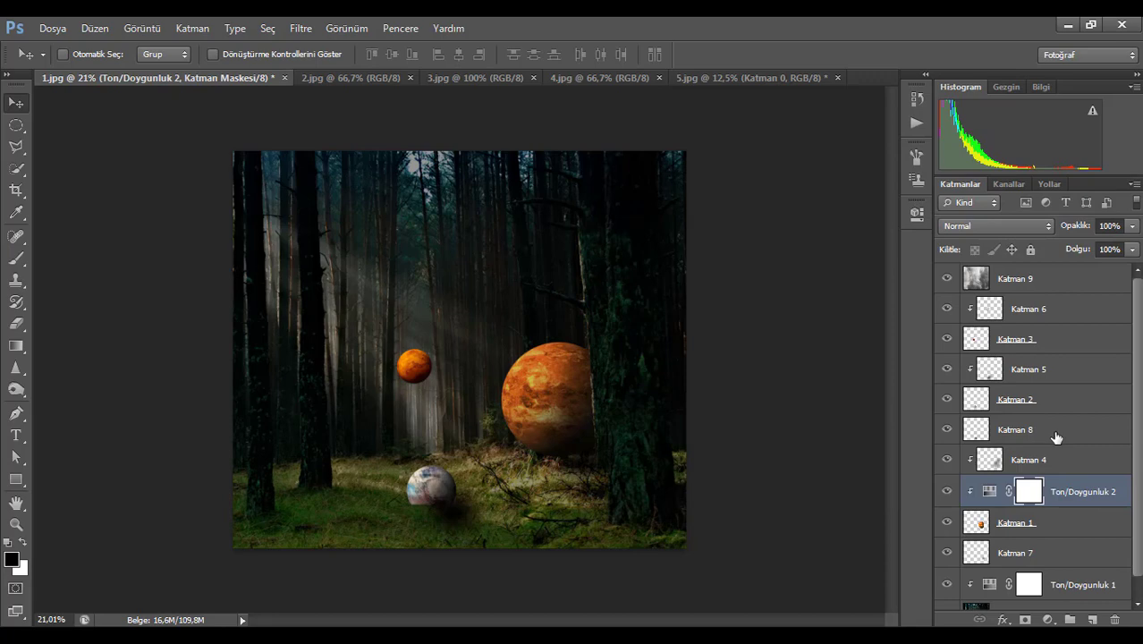
- Add a Ton/Doygunluk adjustment clipped to the multicoloured planet's layer, Katman 2, with Açıklık at -21
click(1055, 435)
click(1061, 402)
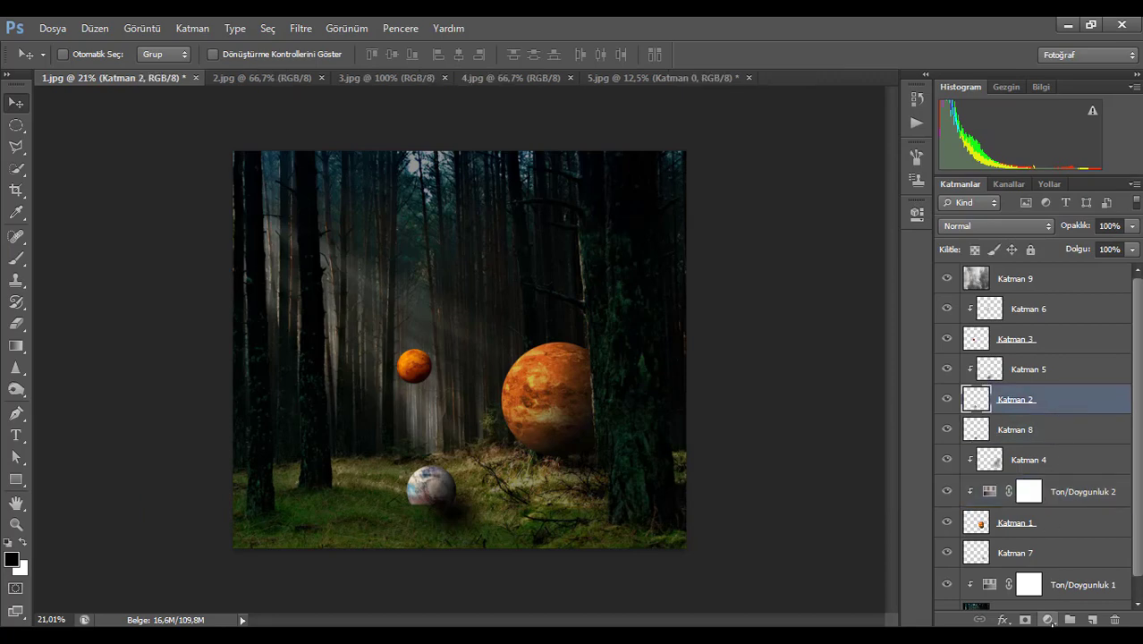
click(1048, 620)
click(1046, 417)
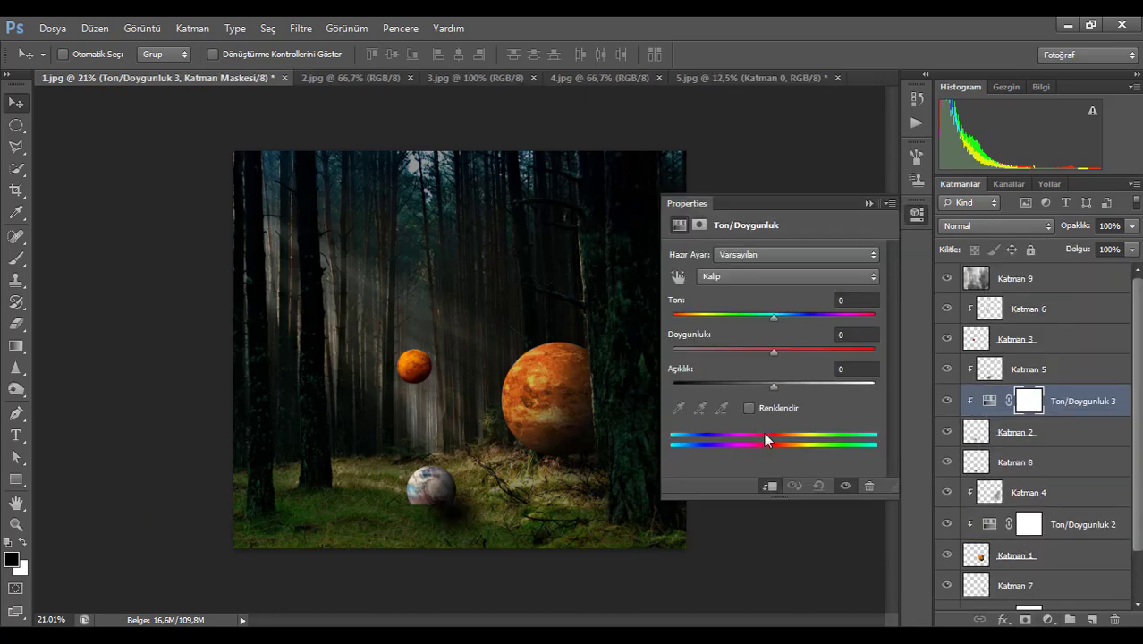
drag(774, 386, 752, 396)
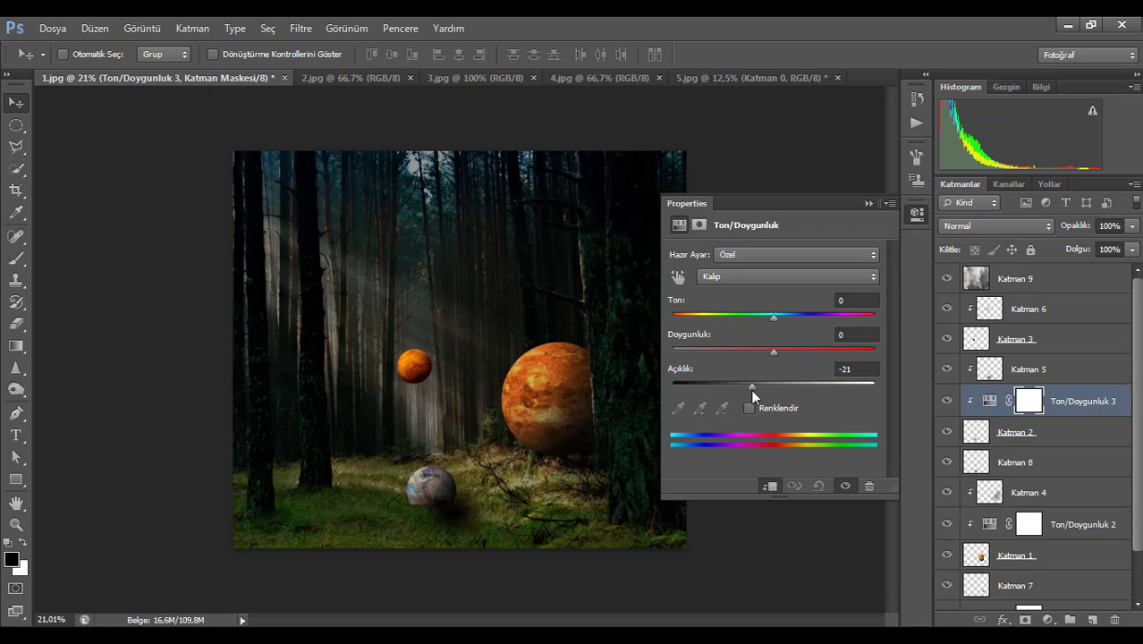
click(868, 204)
- Darken the lower-left edge of the multicoloured planet on its shading layer, Katman 5, with a soft black brush at 22% opacity
scroll(438, 503, up, 3)
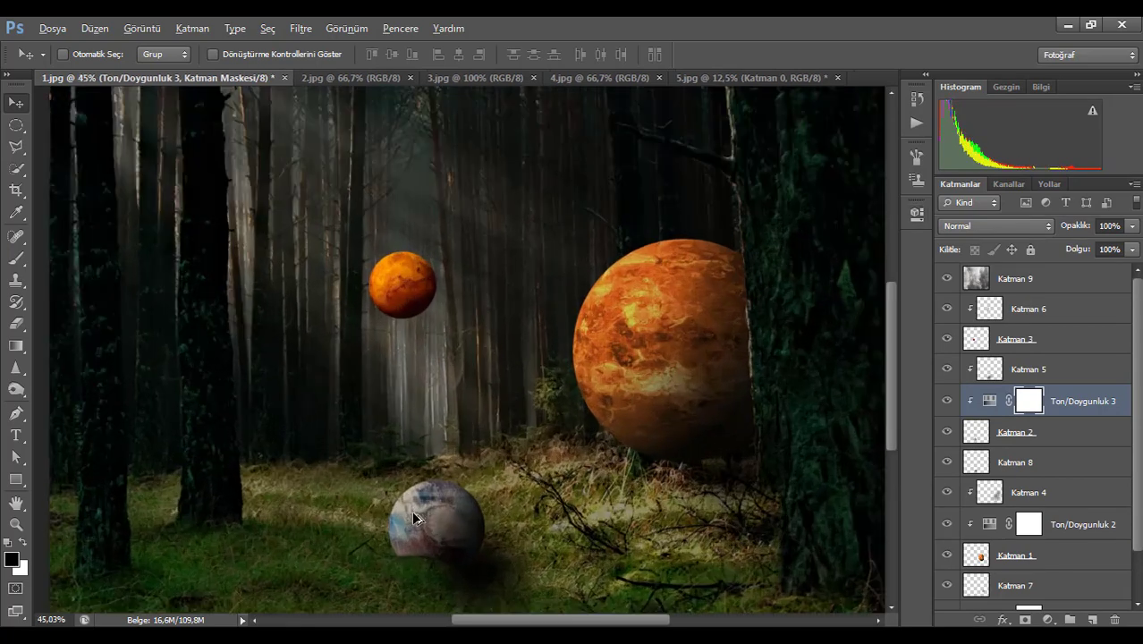
key(alt+bracketright)
scroll(438, 402, up, 2)
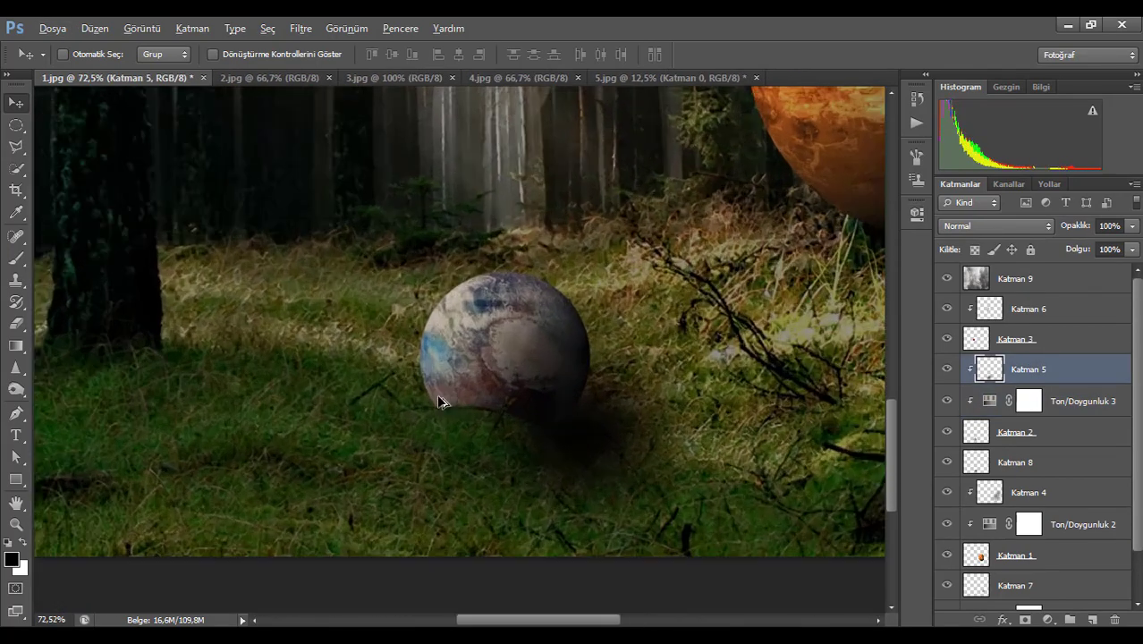
scroll(438, 401, up, 5)
key(b)
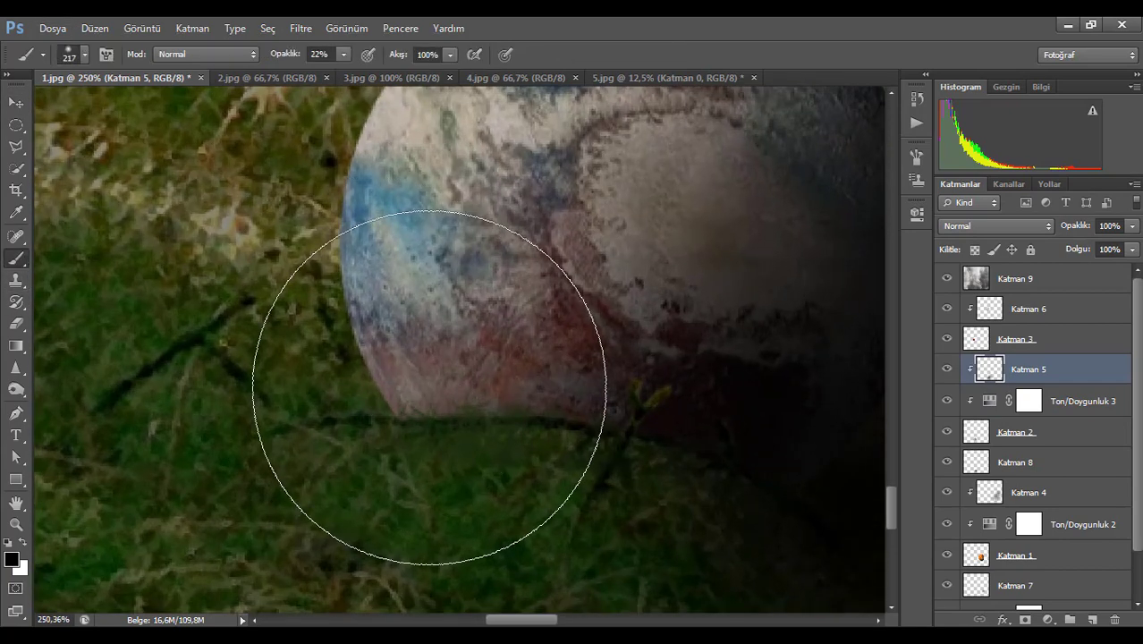
key(bracketleft)
key(bracketleft)
key(bracketleft)
key(bracketleft)
key(bracketleft)
click(451, 400)
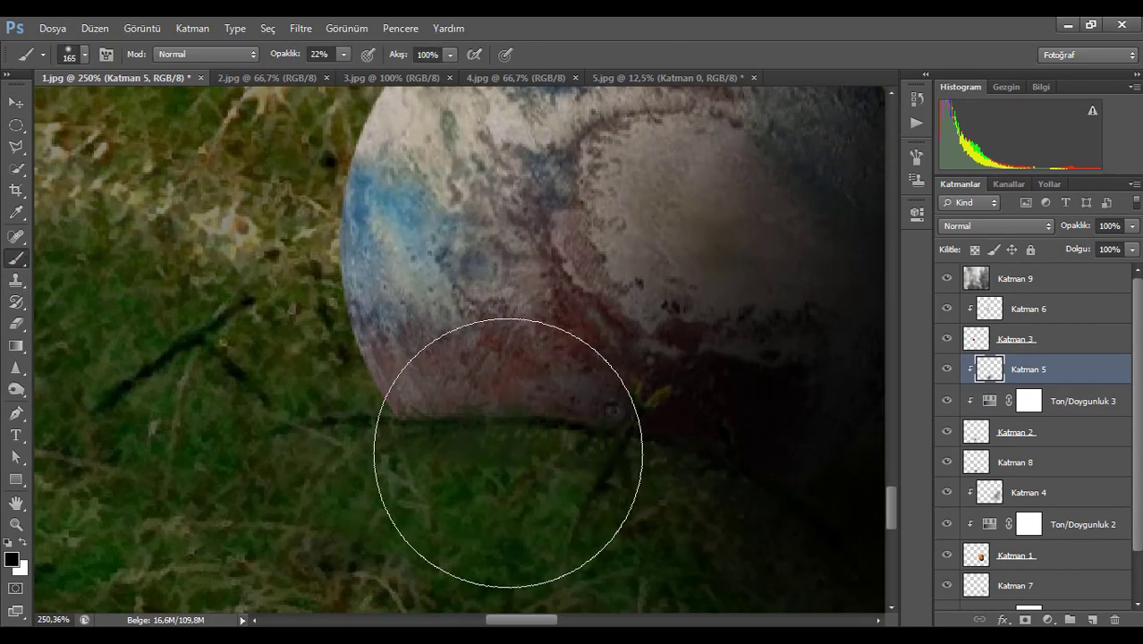
click(508, 453)
click(408, 485)
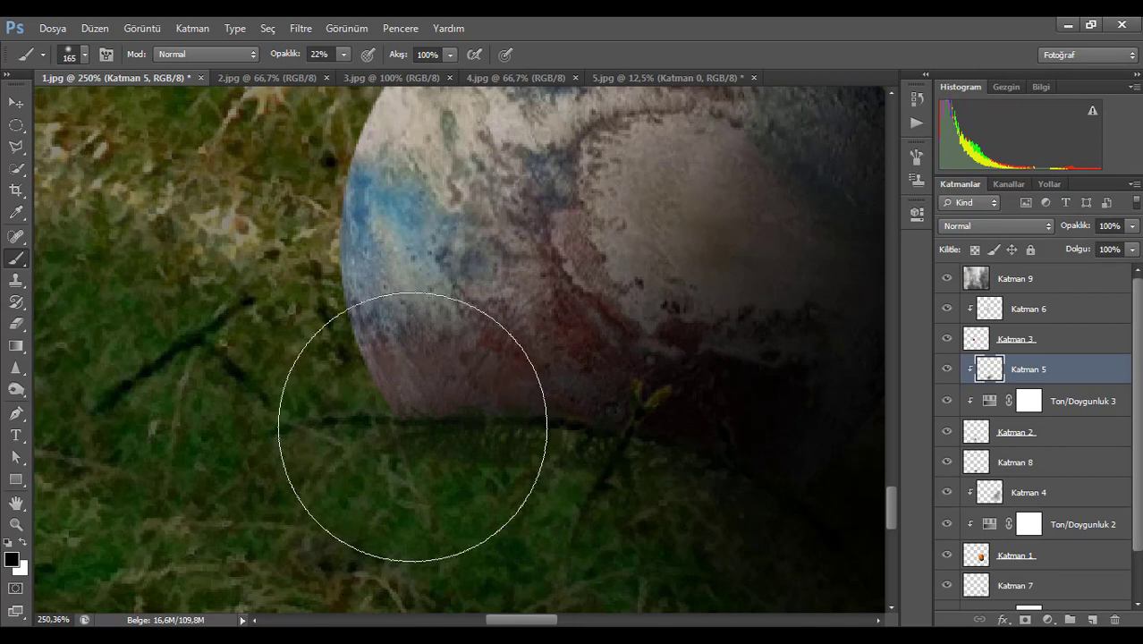
mouse_move(356, 408)
mouse_down()
mouse_move(339, 403)
mouse_move(357, 388)
mouse_up()
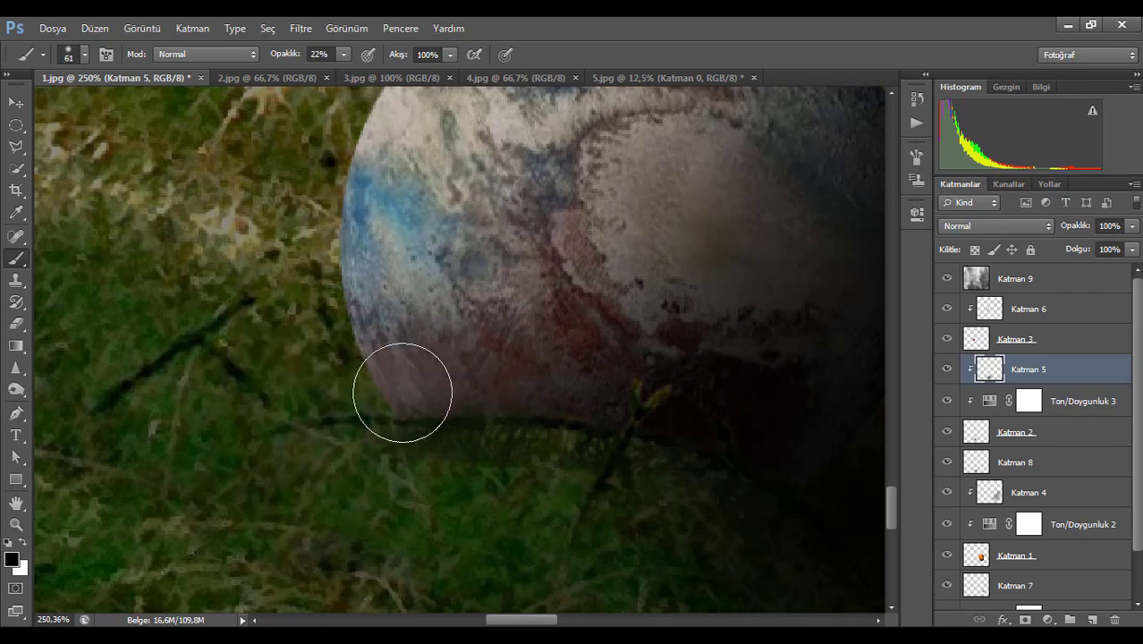
- Examine the shaded multicoloured planet up close and against the whole forest composition
scroll(697, 408, down, 5)
scroll(702, 439, right, 3)
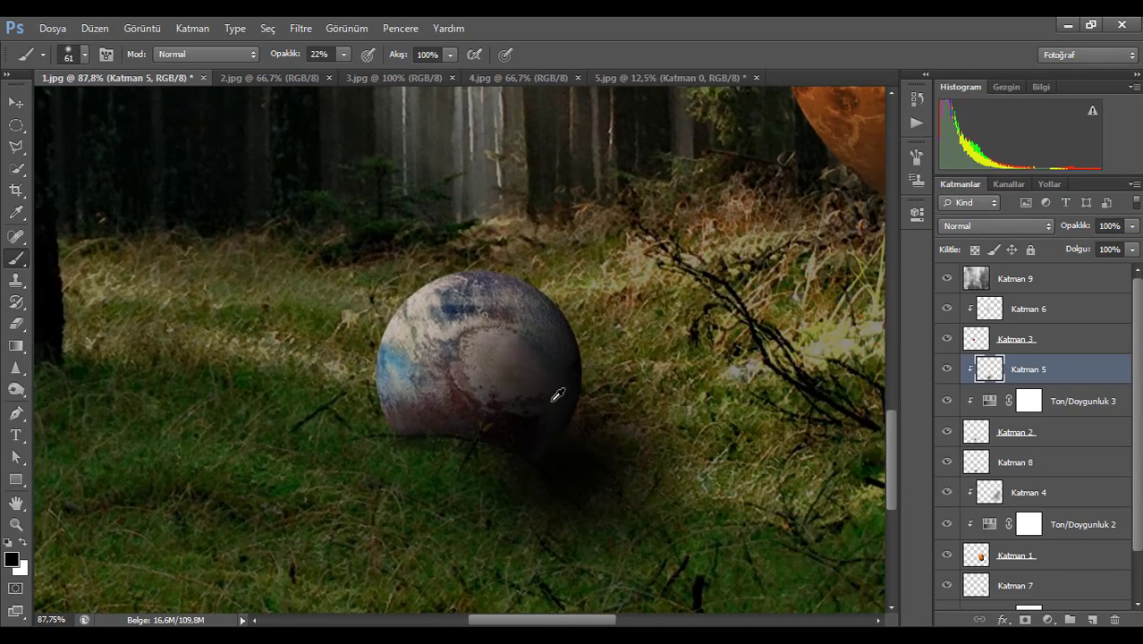
scroll(556, 395, down, 2)
scroll(530, 386, down, 2)
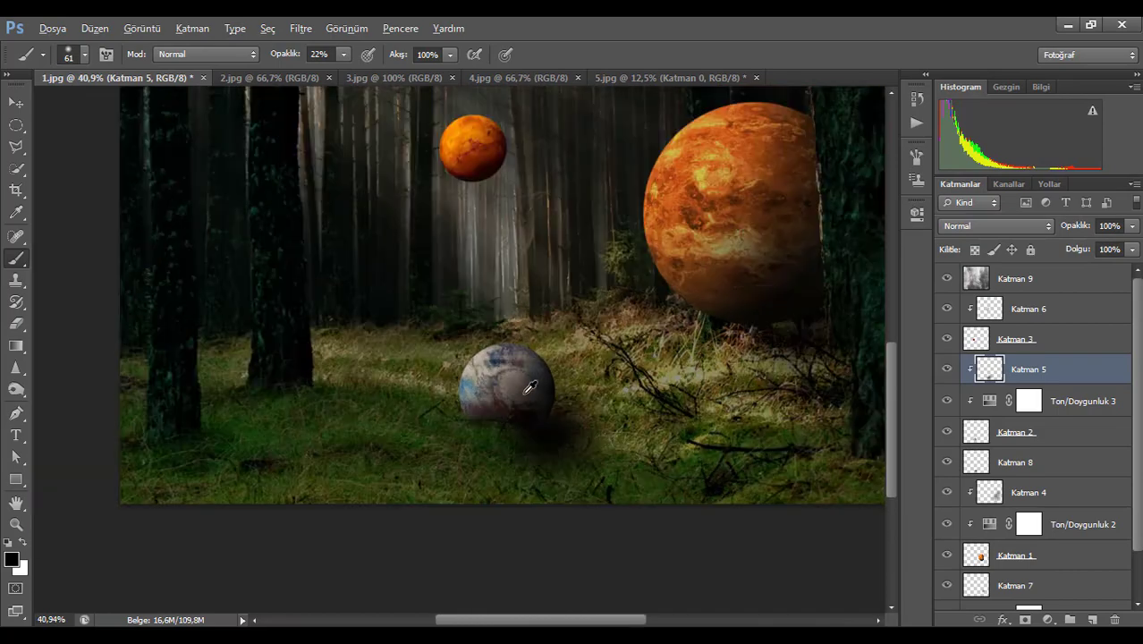
scroll(530, 387, down, 3)
scroll(458, 394, up, 2)
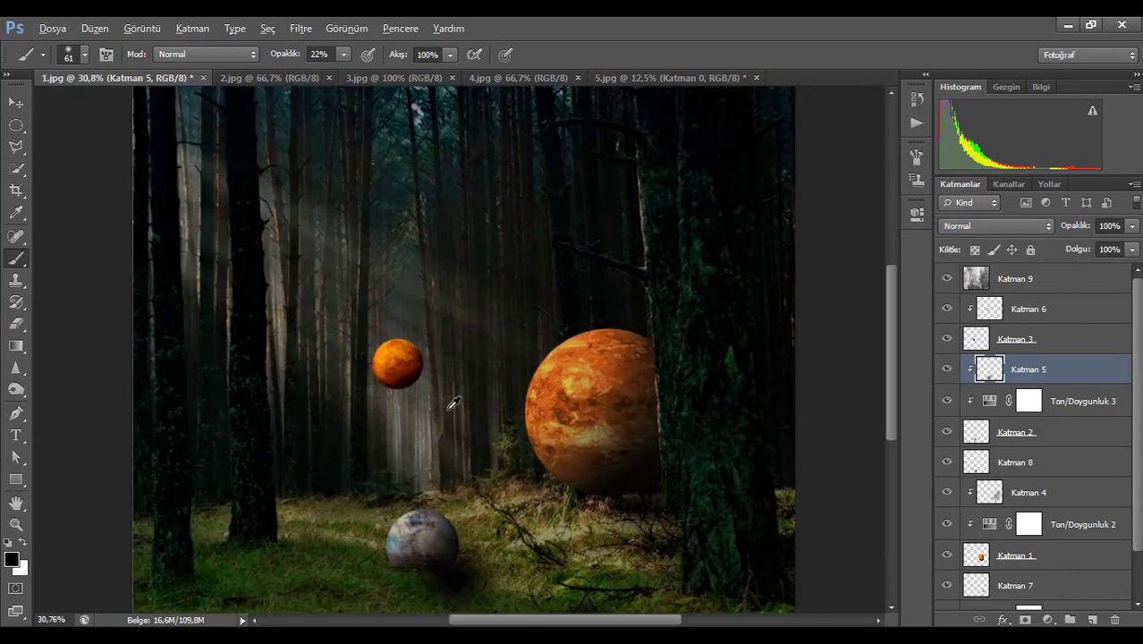
scroll(452, 403, down, 2)
scroll(459, 404, up, 1)
scroll(457, 422, up, 1)
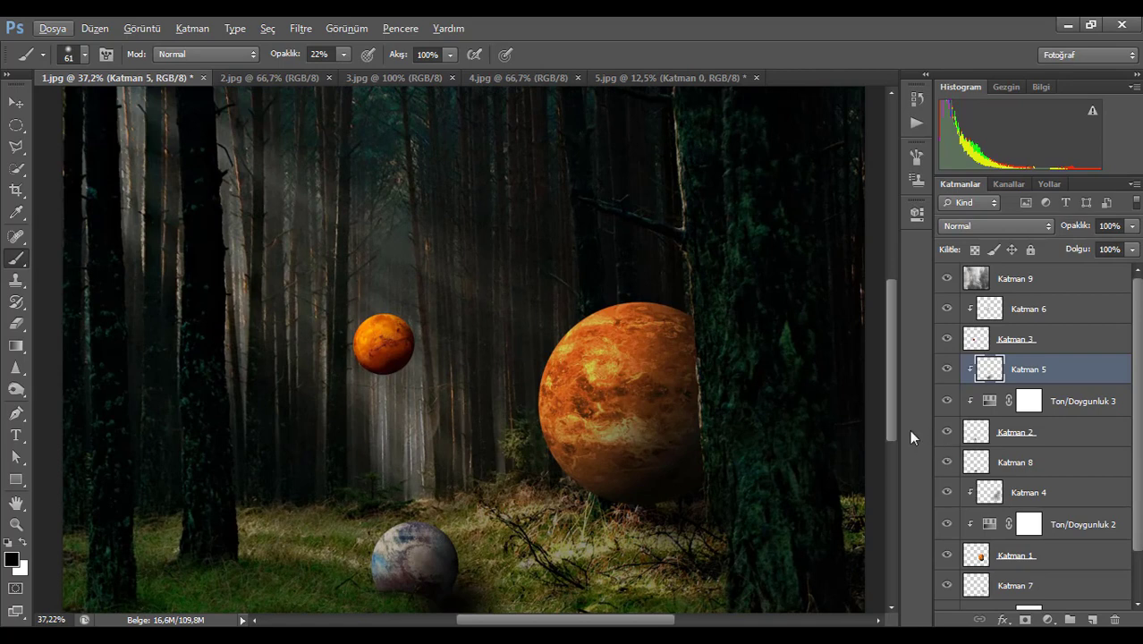
- Add a Ton/Doygunluk adjustment clipped to the small orange planet's layer, Katman 3, with Doygunluk at -12 and Açıklık at -16
click(1057, 345)
click(1048, 619)
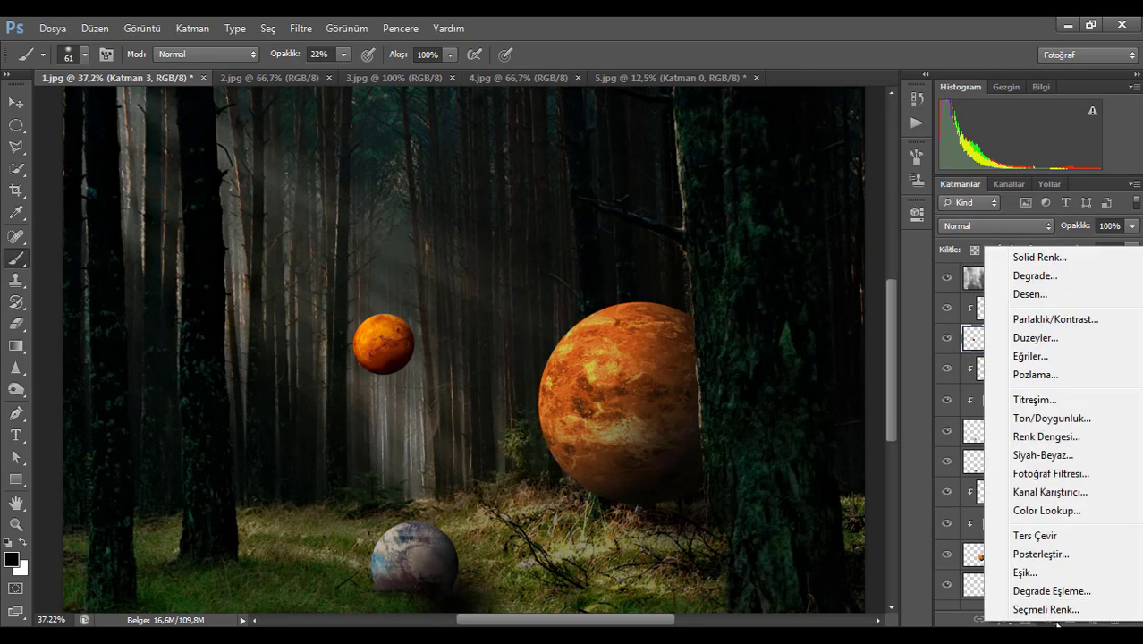
click(1069, 417)
drag(774, 385, 761, 354)
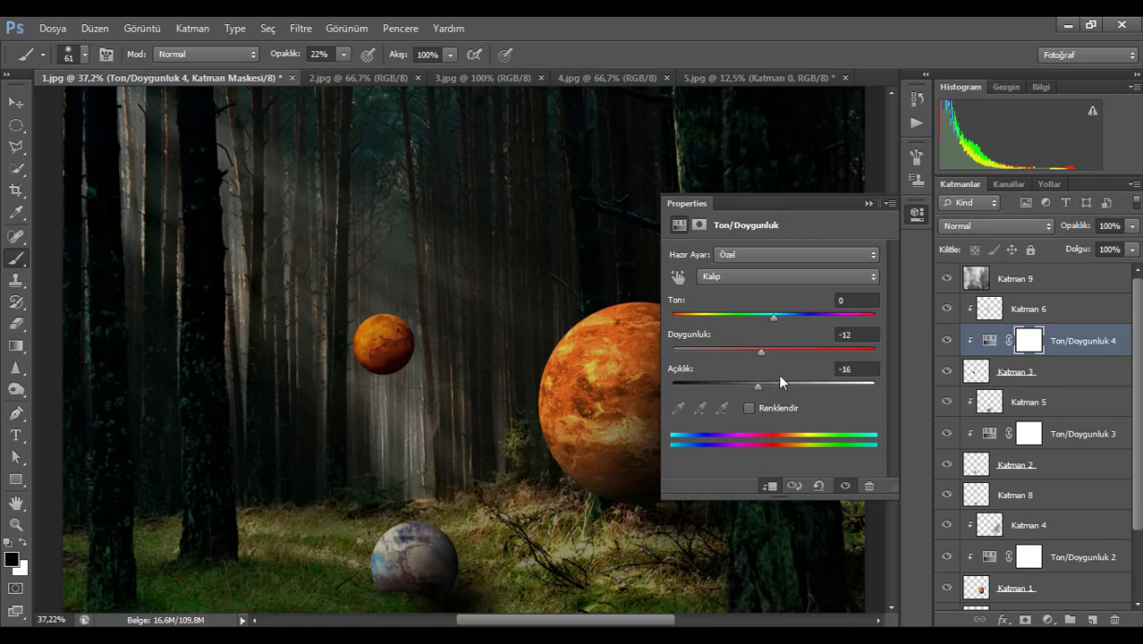
click(868, 206)
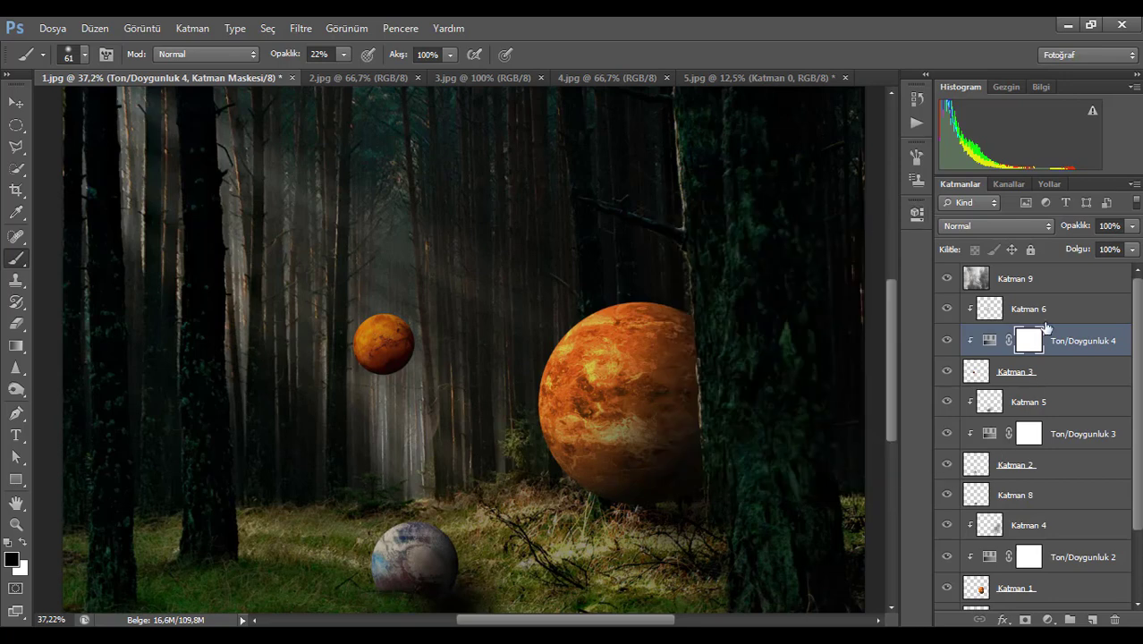
- Blur the small orange planet's layer, Katman 3, with Gauss Bulanıklığı at a radius of 1,6 pixels
click(1056, 384)
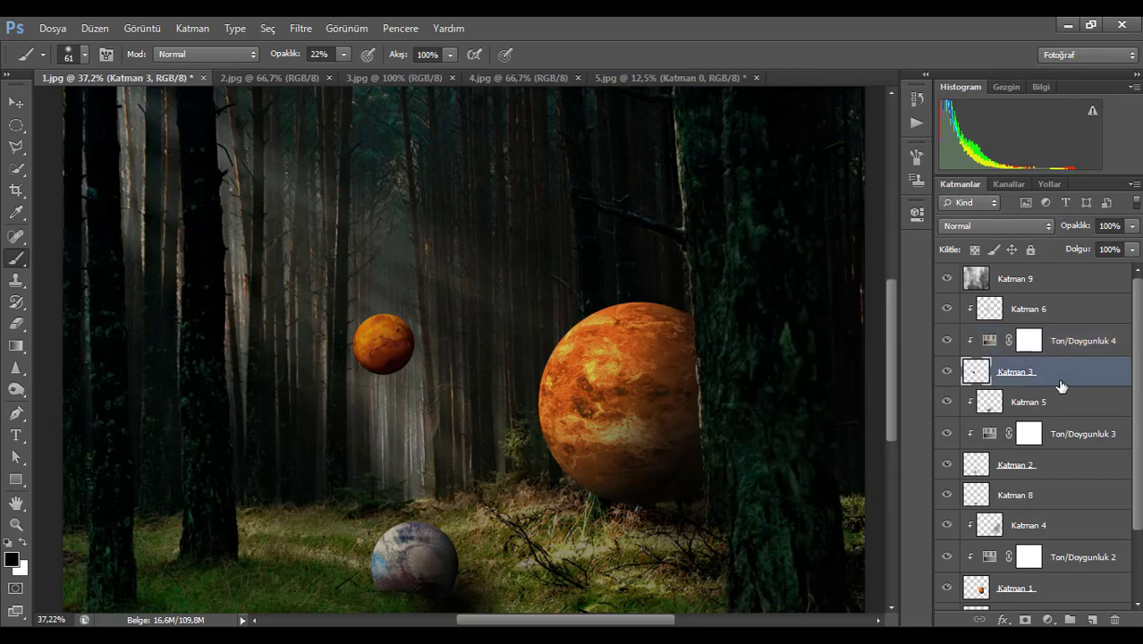
click(302, 28)
mouse_move(365, 194)
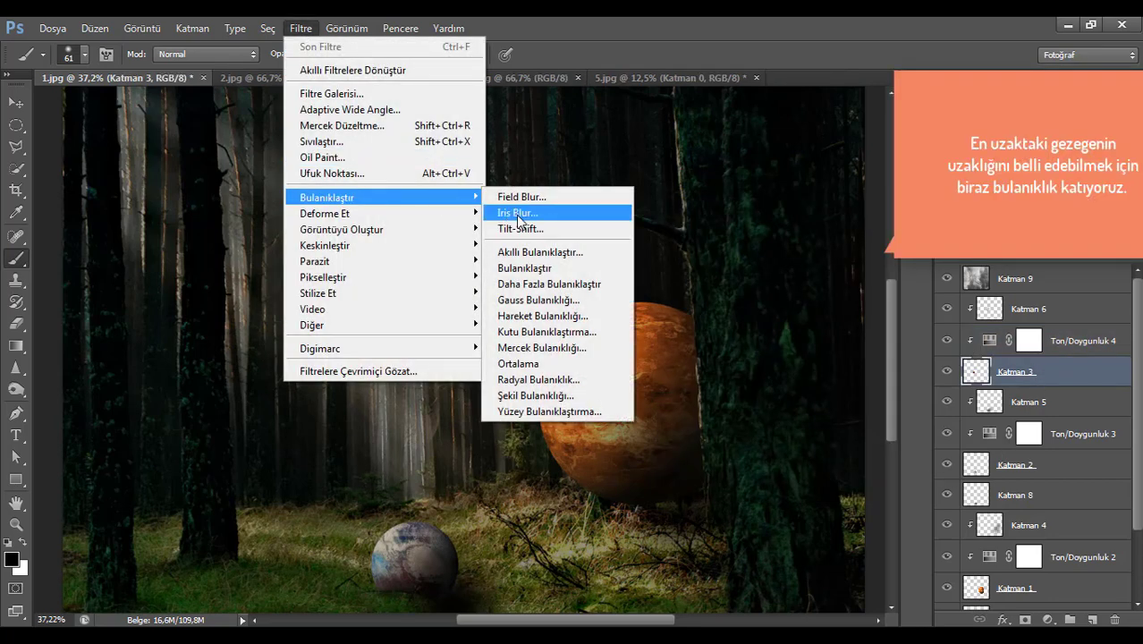
click(523, 296)
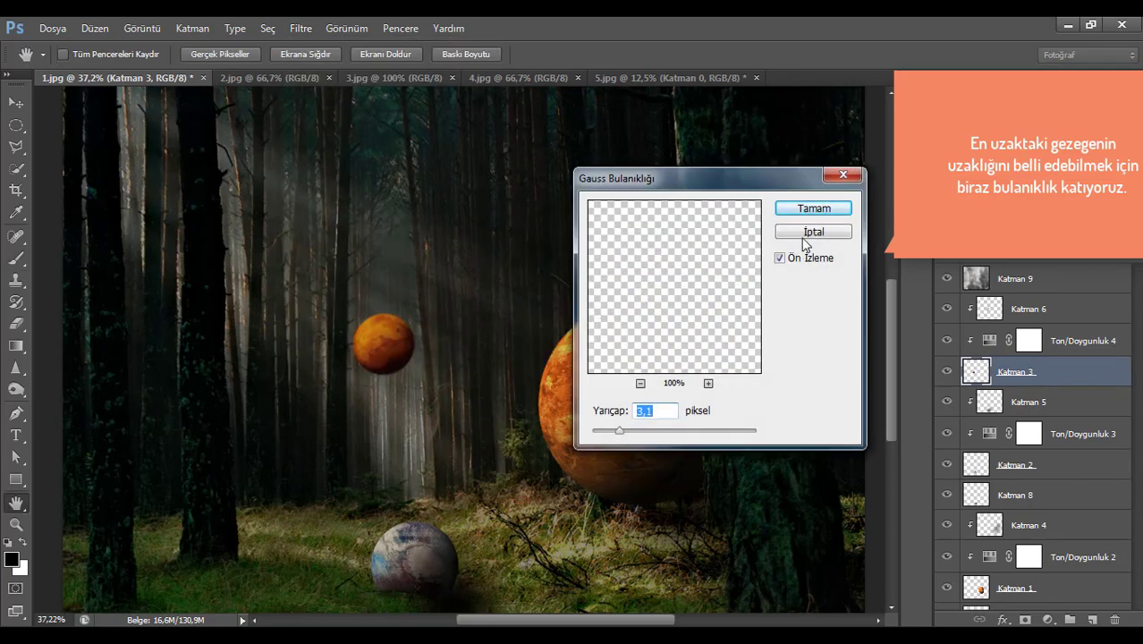
drag(621, 435, 608, 441)
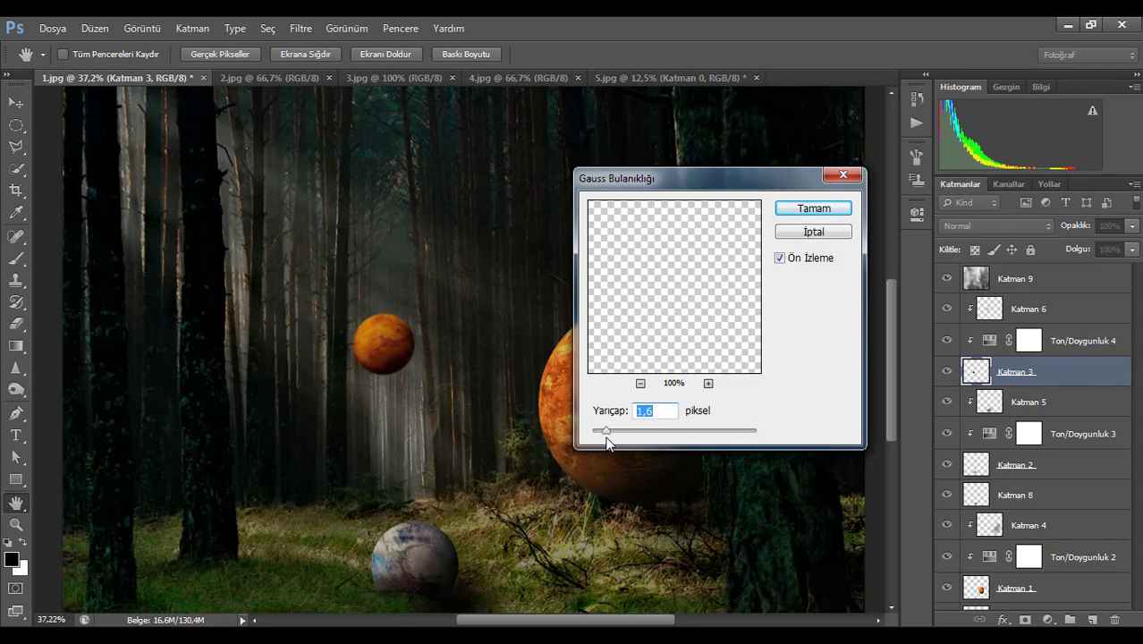
click(814, 211)
key(b)
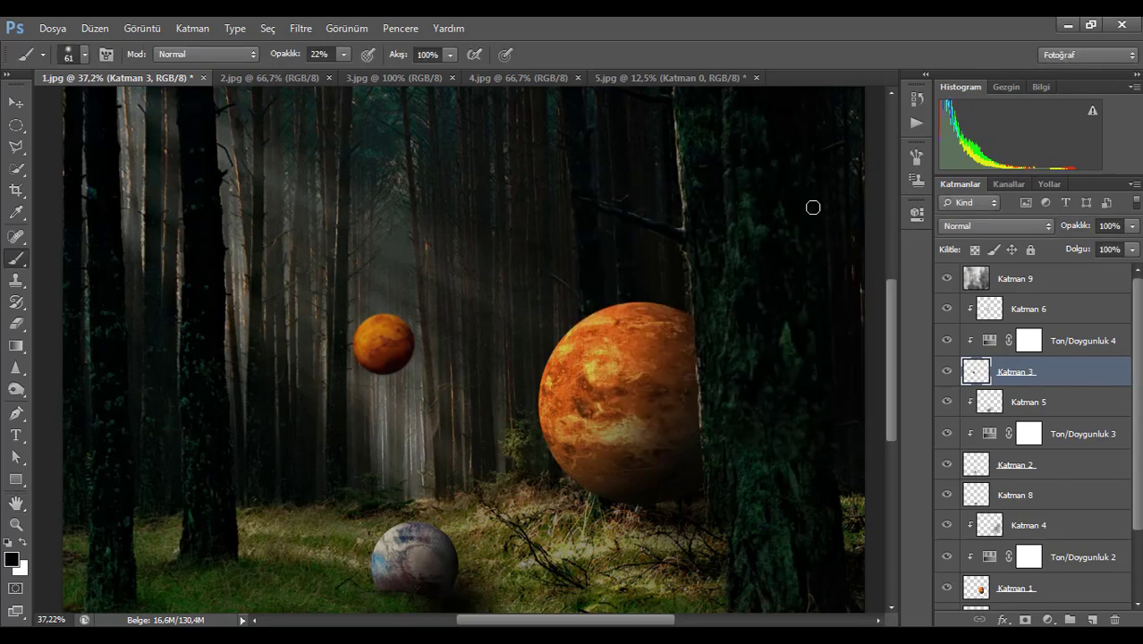
- Apply a 5 px Field Blur to the forest layer, Katman 0, with its pin on the small orange planet
scroll(582, 322, down, 1)
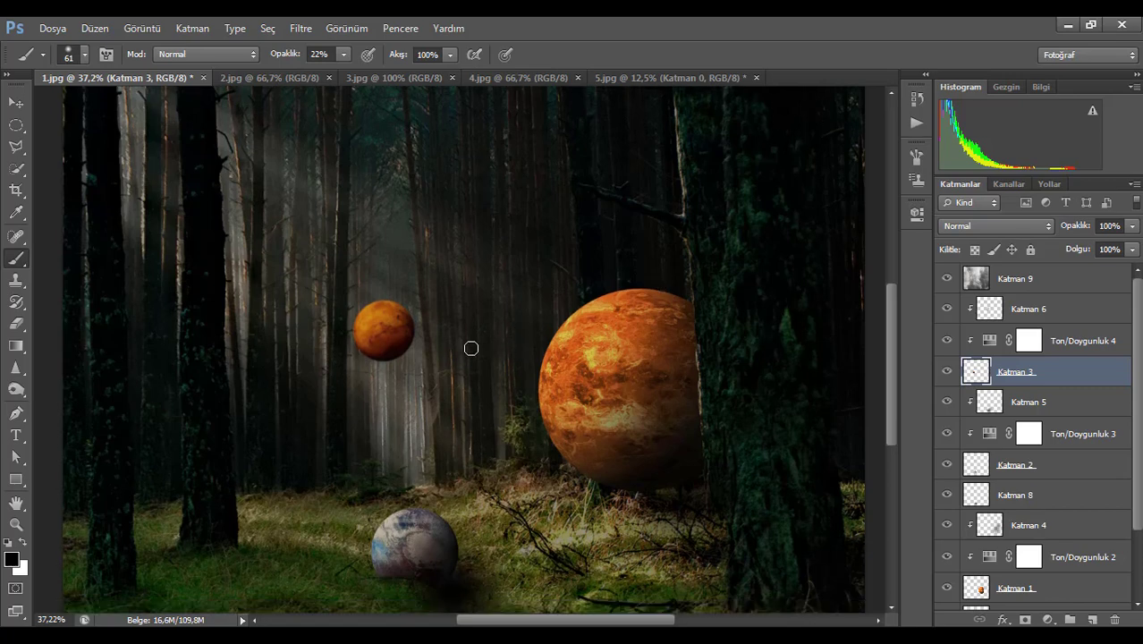
scroll(1037, 448, down, 3)
click(1059, 596)
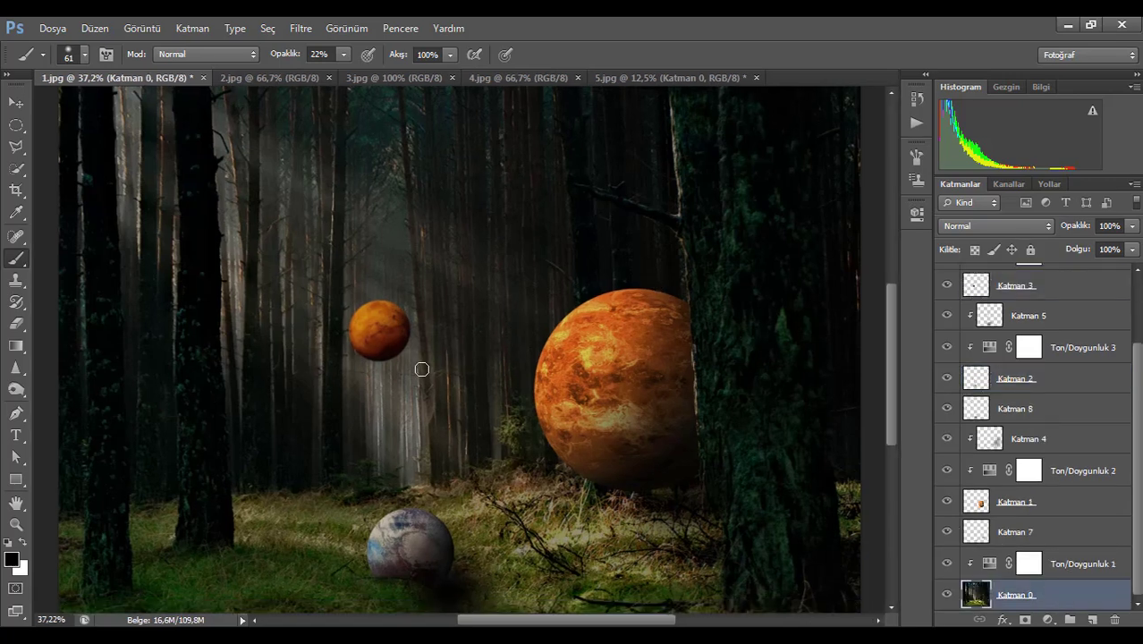
click(301, 28)
mouse_move(383, 197)
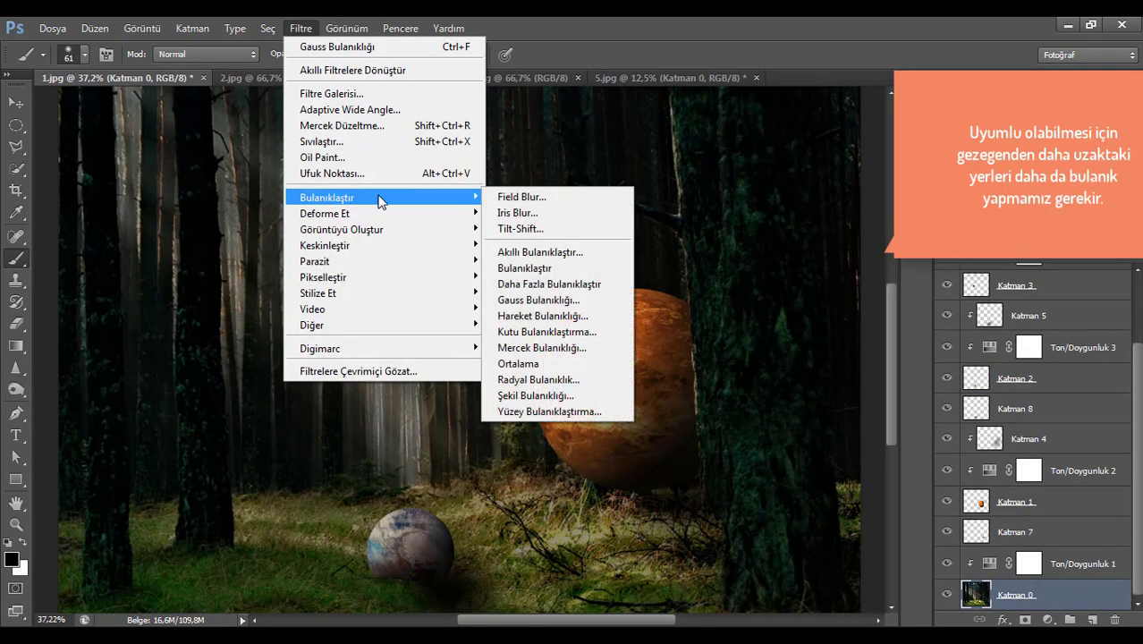
click(580, 229)
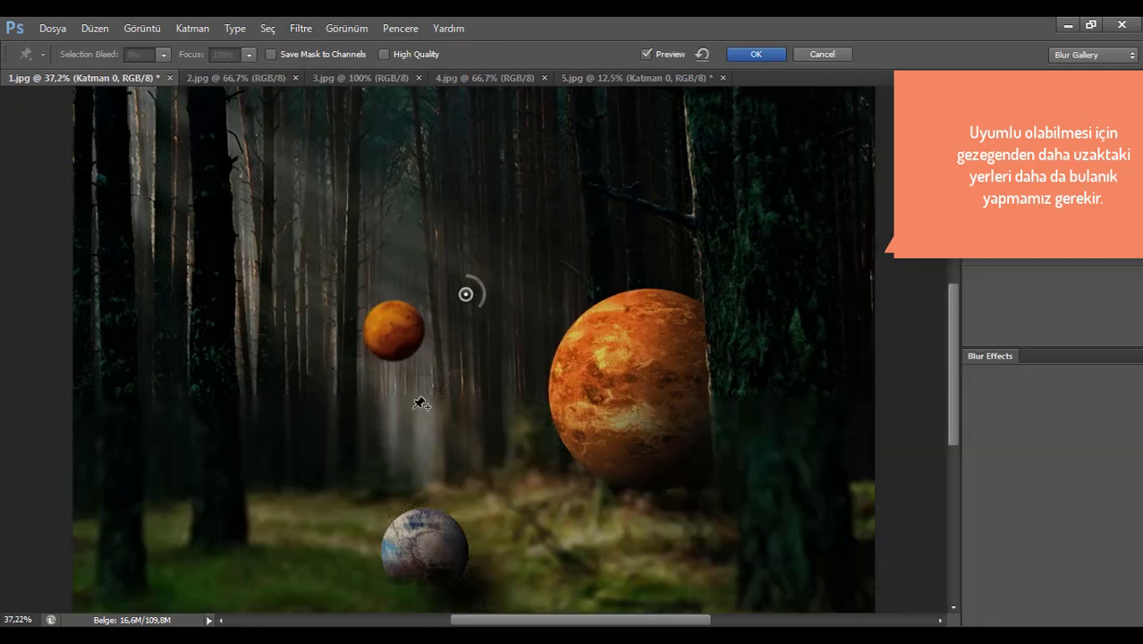
drag(465, 294, 394, 306)
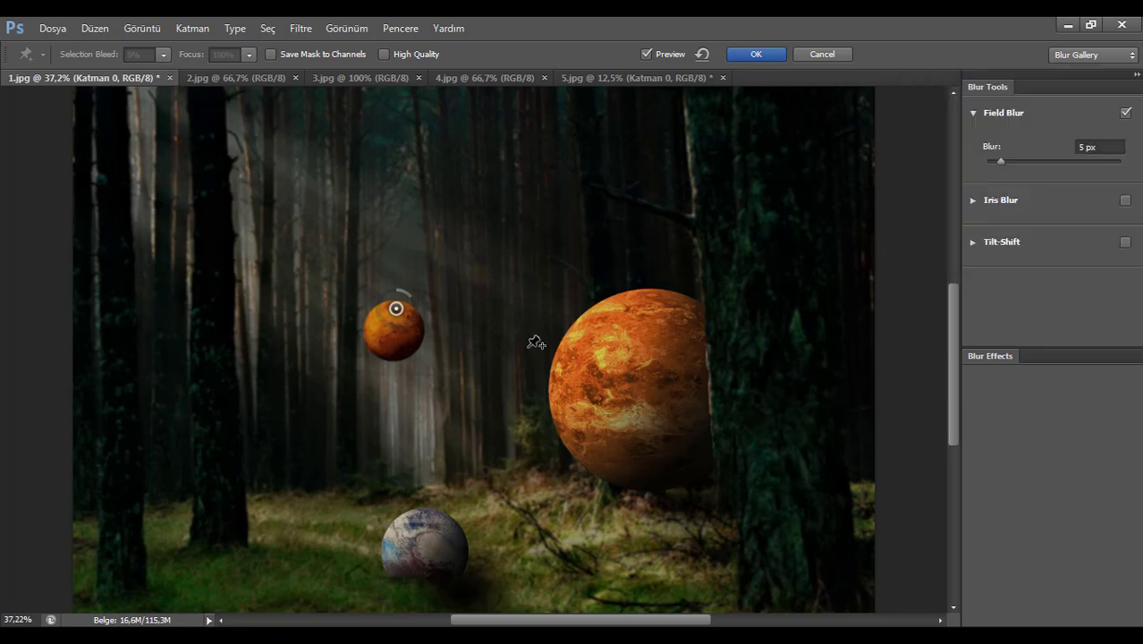
click(753, 55)
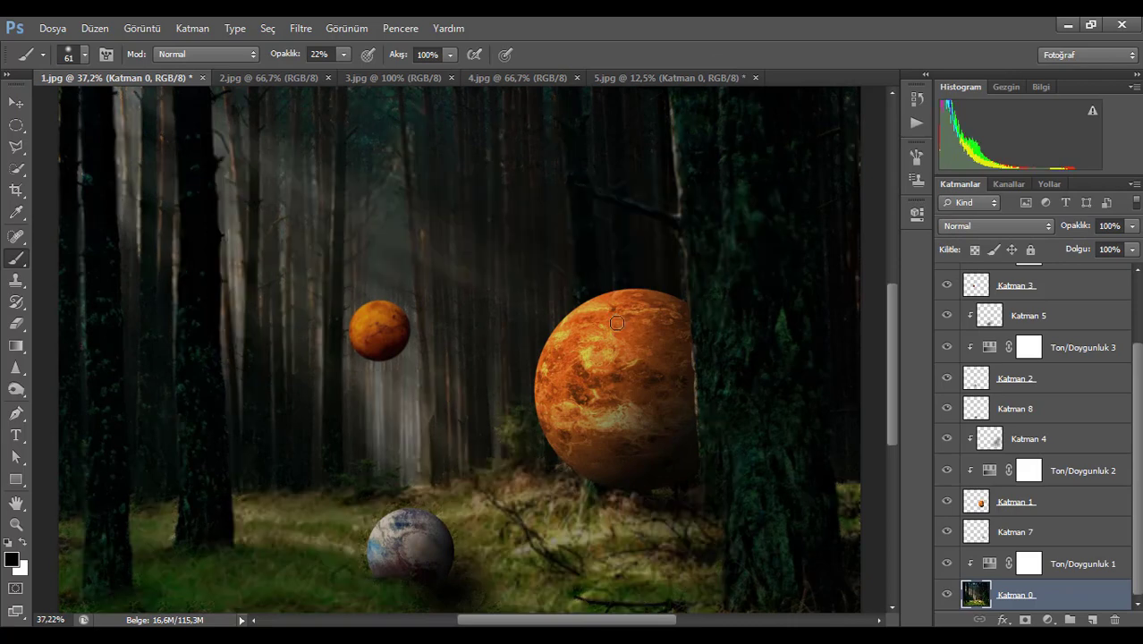
- Stamp all visible layers into a new merged layer above the cloud layer, Katman 9
key(ctrl+minus)
key(ctrl+minus)
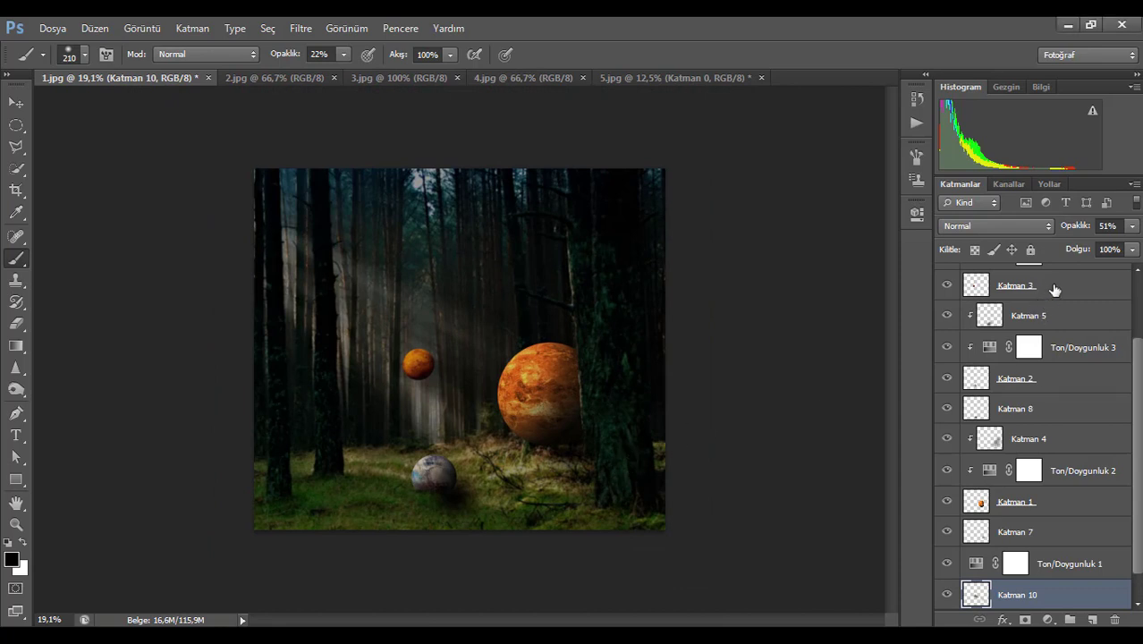
click(1056, 289)
scroll(1055, 289, up, 2)
click(1050, 279)
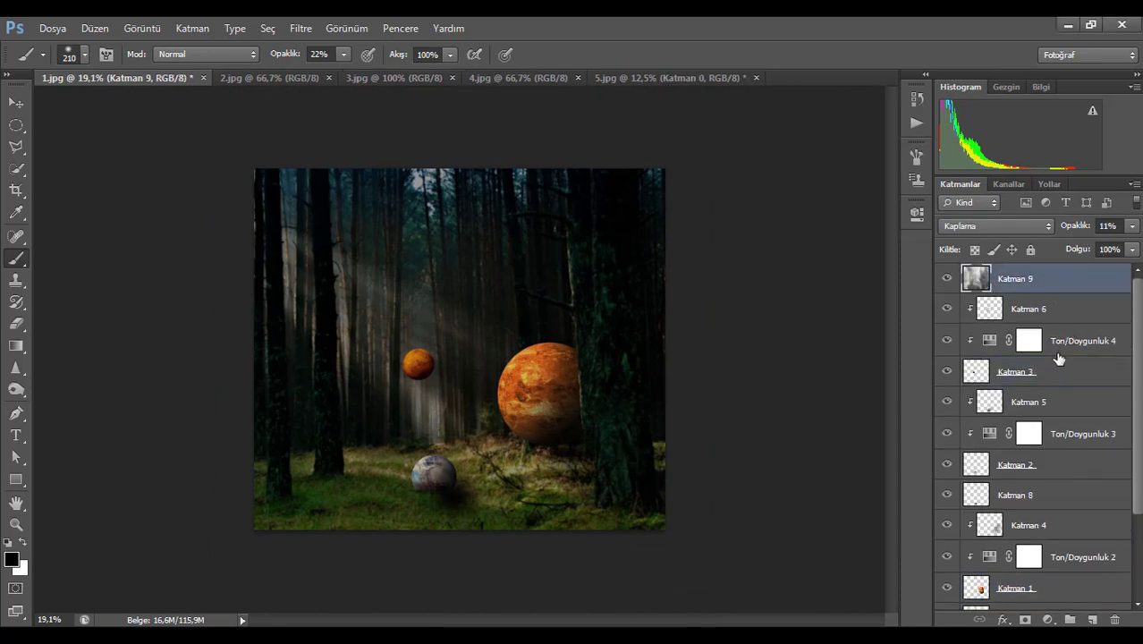
key(ctrl+shift+alt+e)
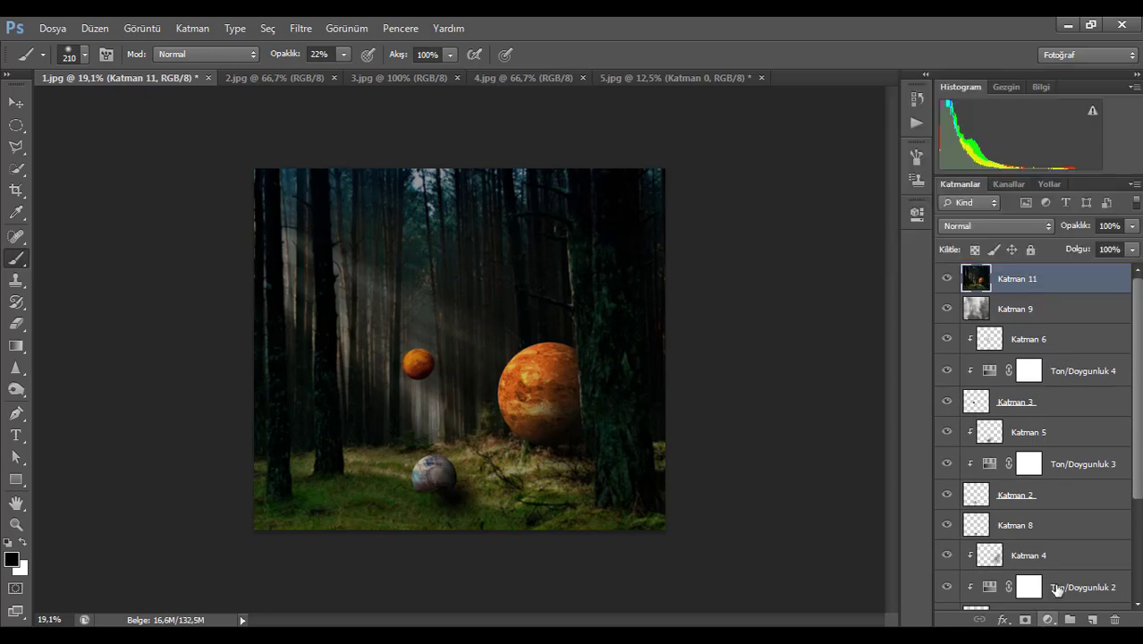
- Add a Düzeyler adjustment above the merged layer with the black input level at 8 and the white input level at 199
click(1052, 620)
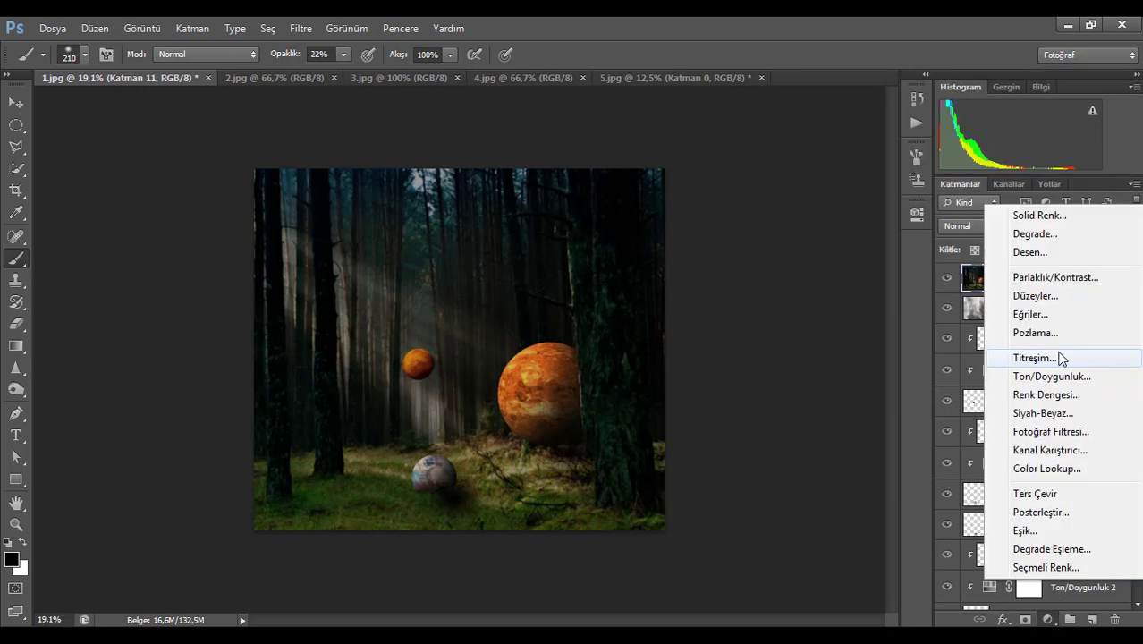
click(1037, 296)
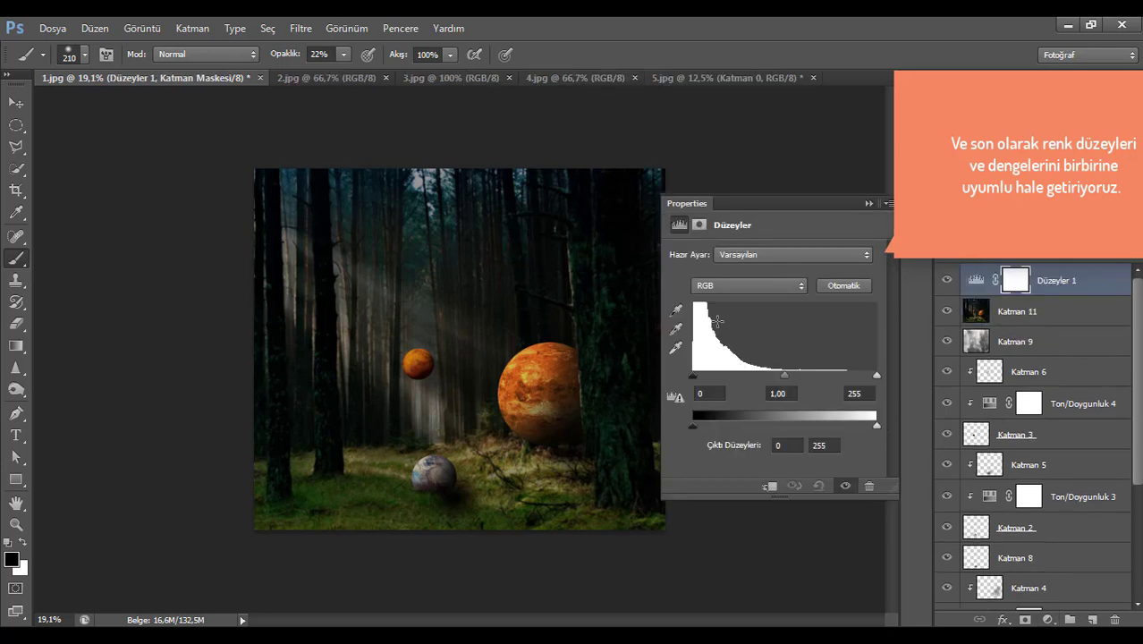
drag(694, 375, 699, 376)
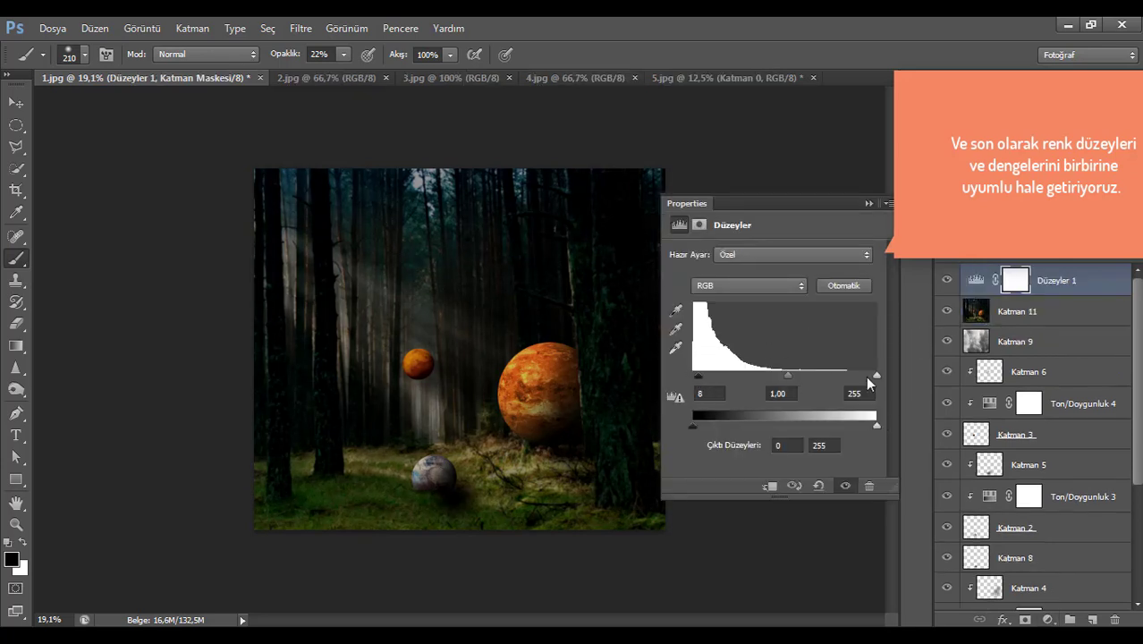
drag(875, 377, 838, 385)
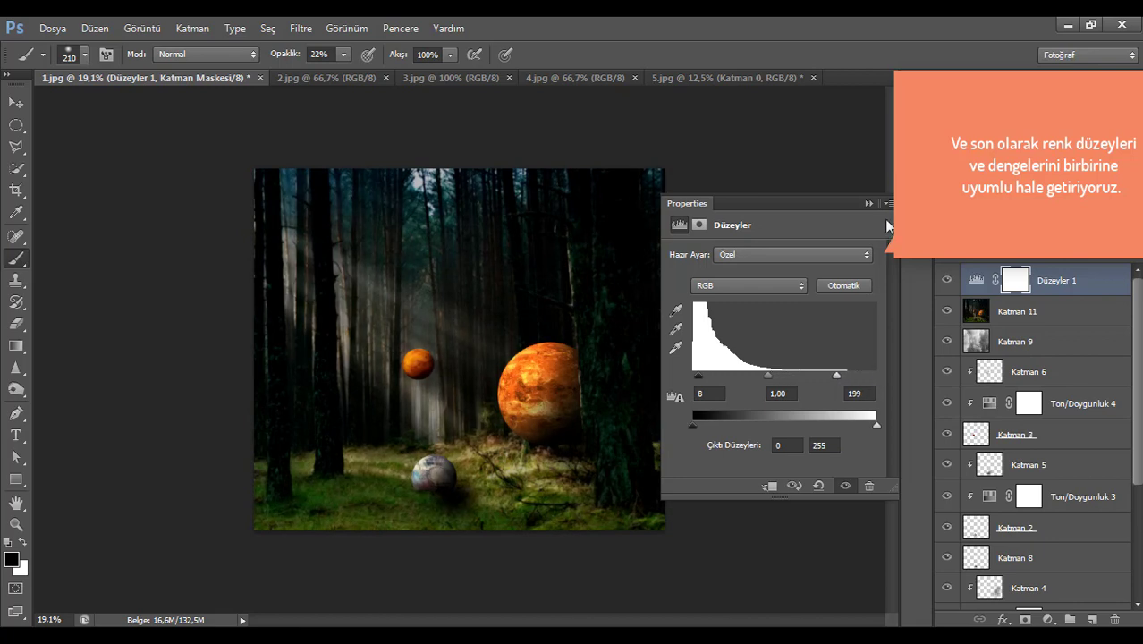
click(868, 203)
- Add a Renk Dengesi adjustment above the levels adjustment and shift its Orta Tonlar slightly towards red and yellow
click(1047, 618)
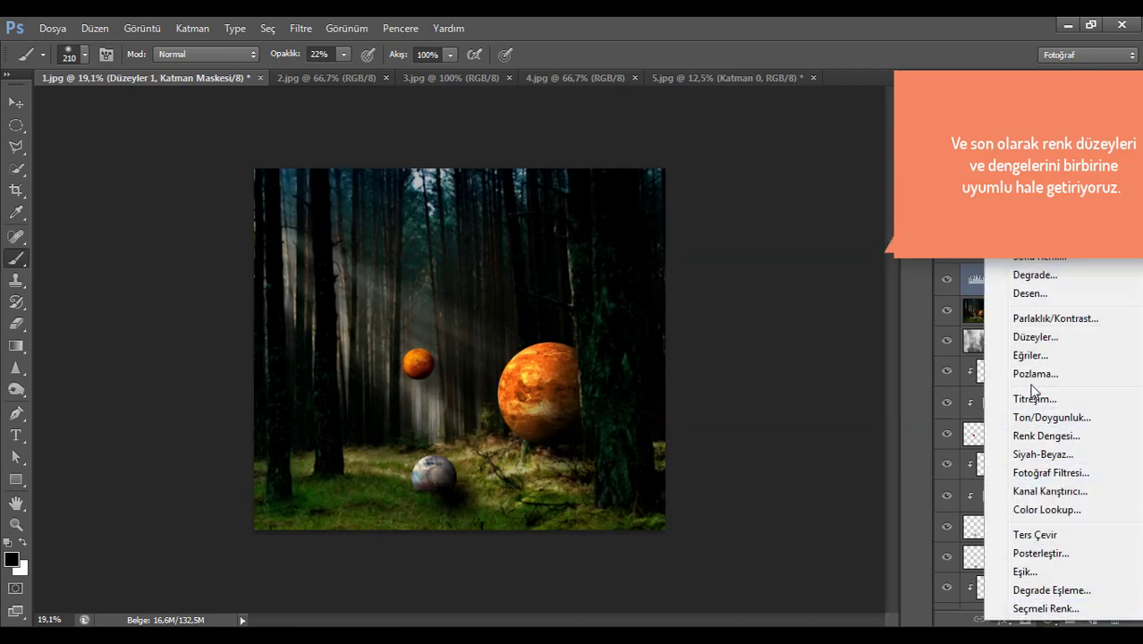
click(1042, 435)
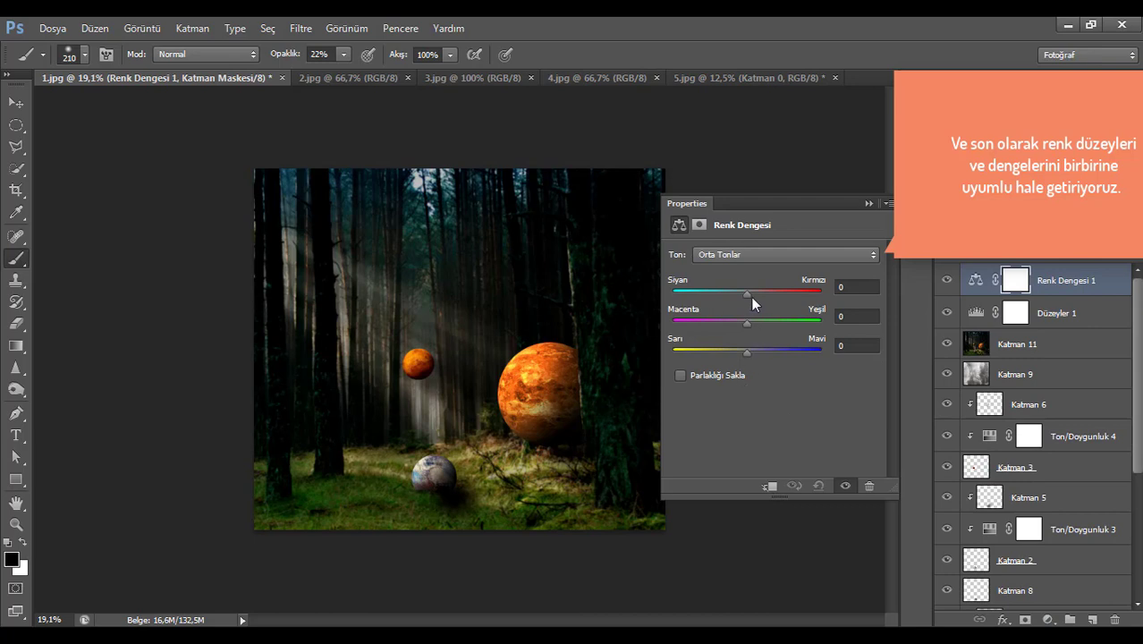
drag(751, 296, 756, 294)
drag(747, 352, 742, 352)
- Set the colour balance of the Açık Tonlar to +7 for Siyan/Kırmızı and -17 for Sarı/Mavi
click(766, 255)
click(762, 288)
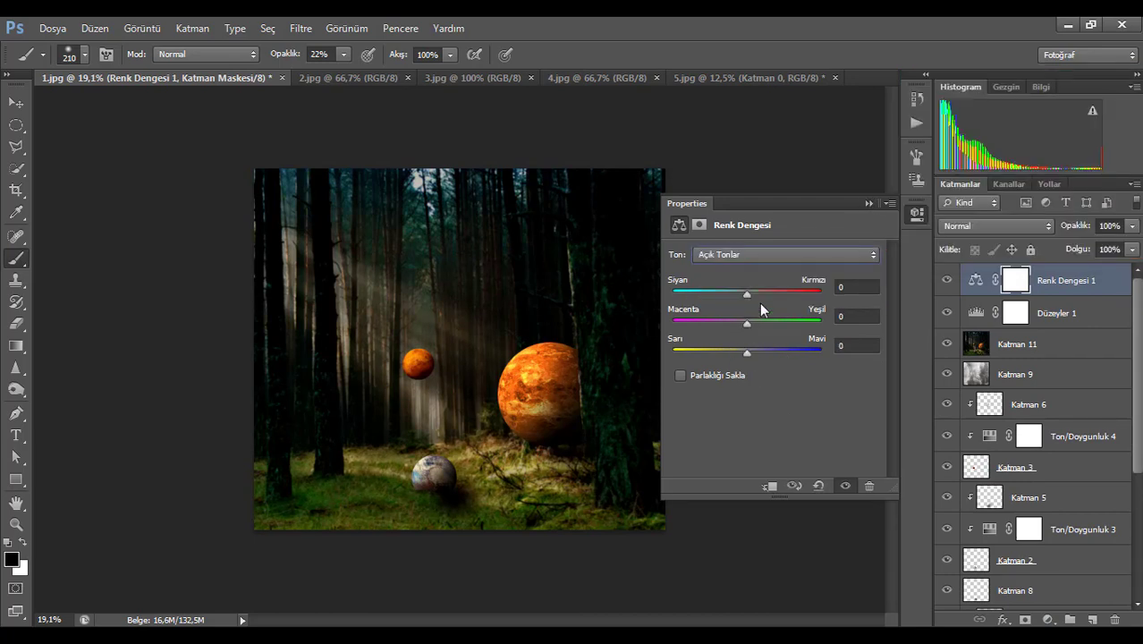
drag(747, 294, 752, 294)
drag(746, 352, 735, 352)
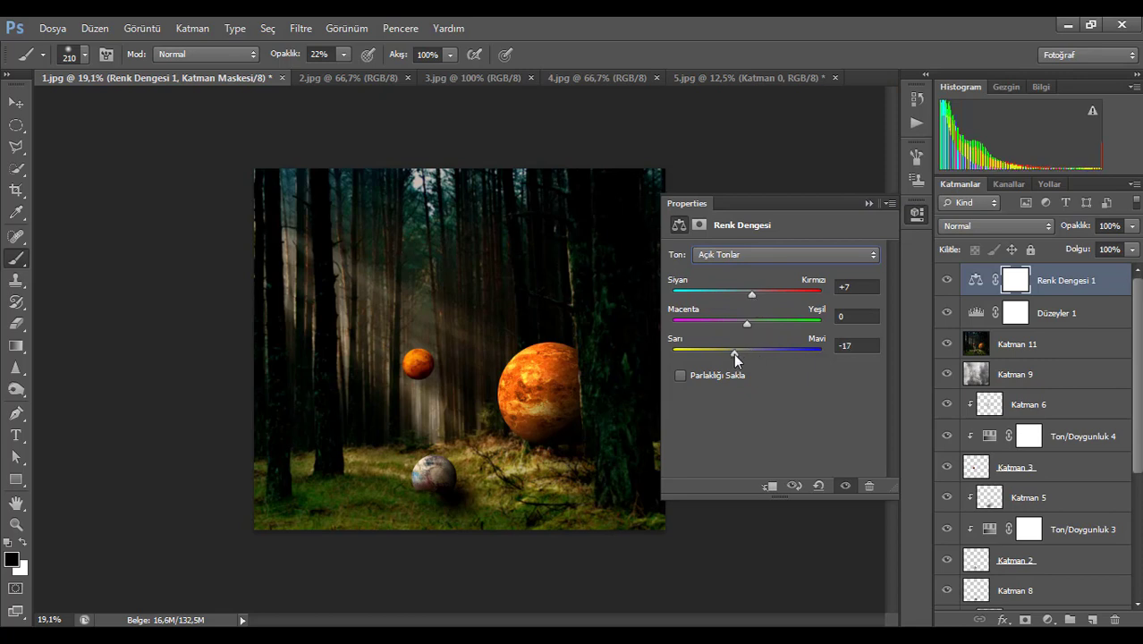
click(868, 203)
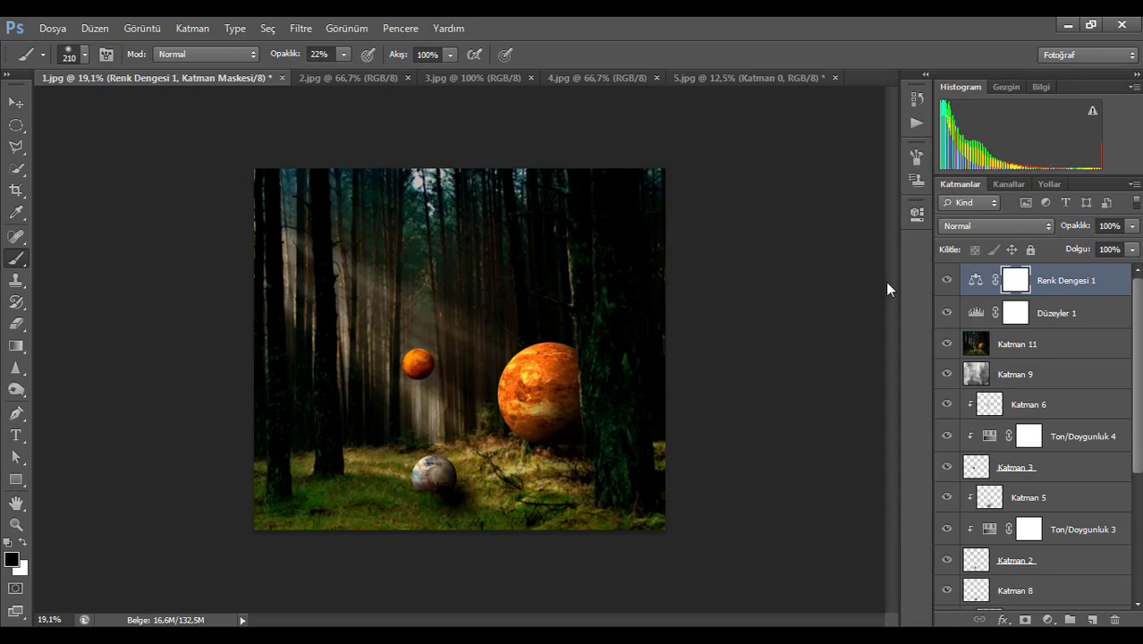
alt+scroll(756, 380, up, 2)
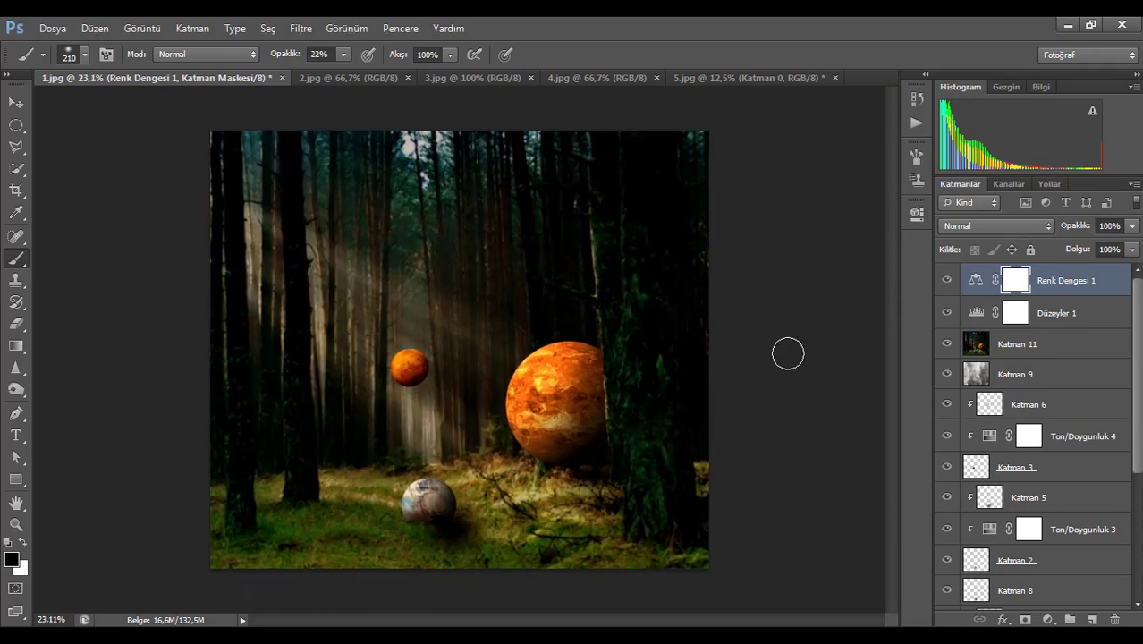